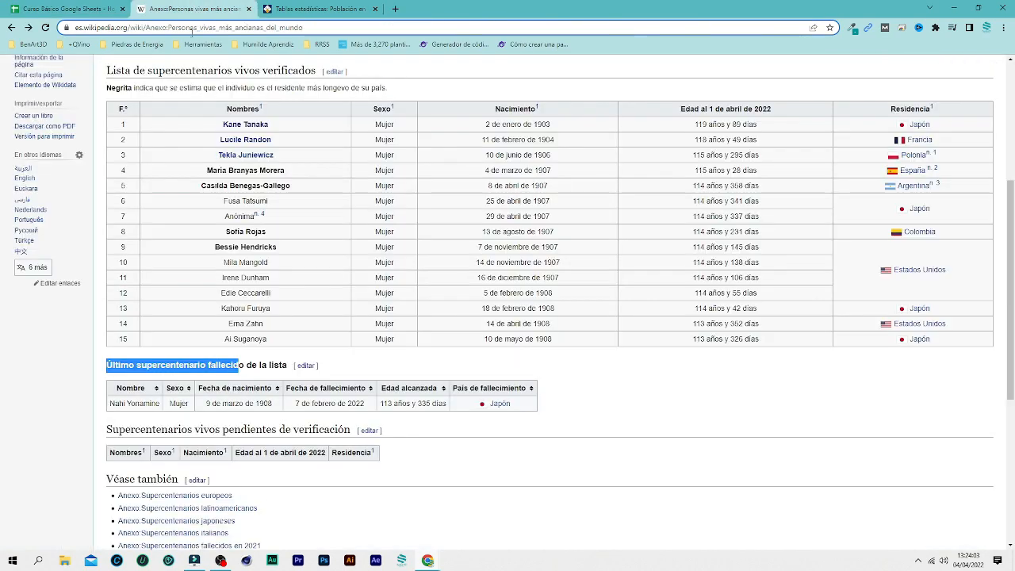
Examine the Wikipedia page on the world's oldest living people, noting which tables it contains and their order.
{"action": "left_click", "coordinate": [195, 9]}
{"action": "scroll", "coordinate": [235, 154], "scroll_direction": "up", "scroll_amount": 4}
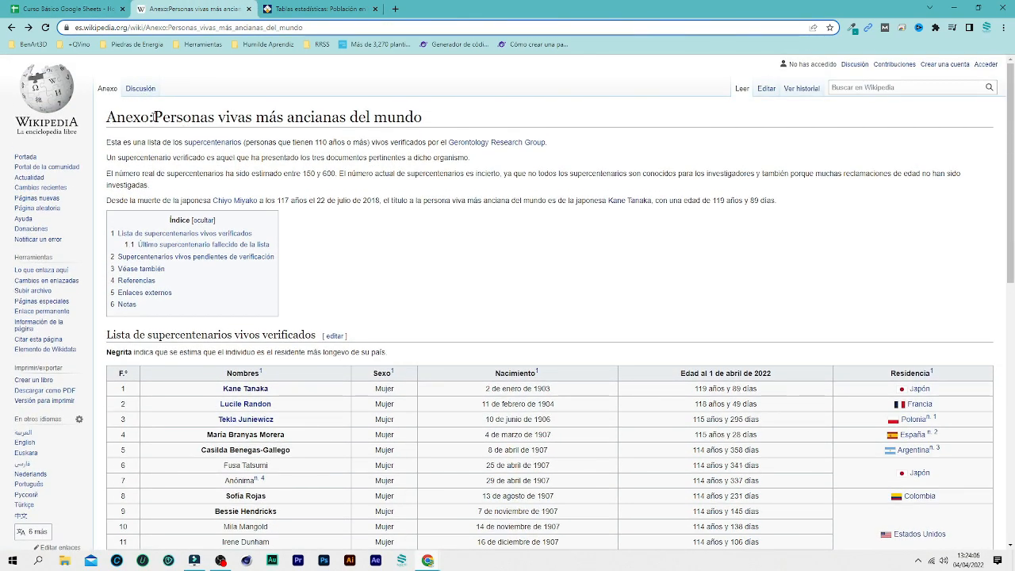
{"action": "scroll", "coordinate": [191, 152], "scroll_direction": "down", "scroll_amount": 3}
{"action": "scroll", "coordinate": [215, 201], "scroll_direction": "up", "scroll_amount": 3}
{"action": "scroll", "coordinate": [305, 190], "scroll_direction": "down", "scroll_amount": 2}
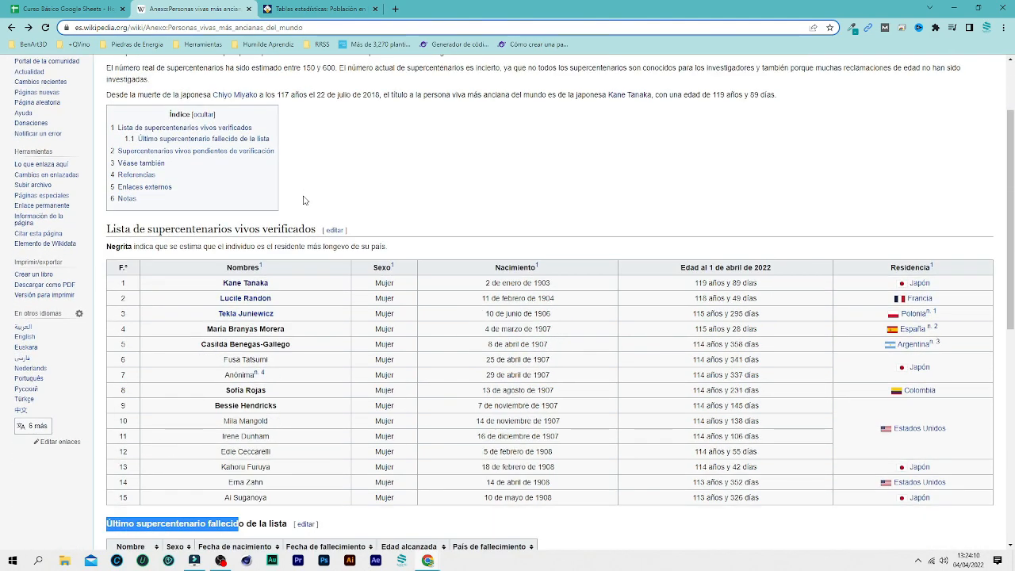
{"action": "scroll", "coordinate": [317, 199], "scroll_direction": "up", "scroll_amount": 2}
{"action": "scroll", "coordinate": [352, 214], "scroll_direction": "down", "scroll_amount": 3}
{"action": "scroll", "coordinate": [351, 213], "scroll_direction": "down", "scroll_amount": 2}
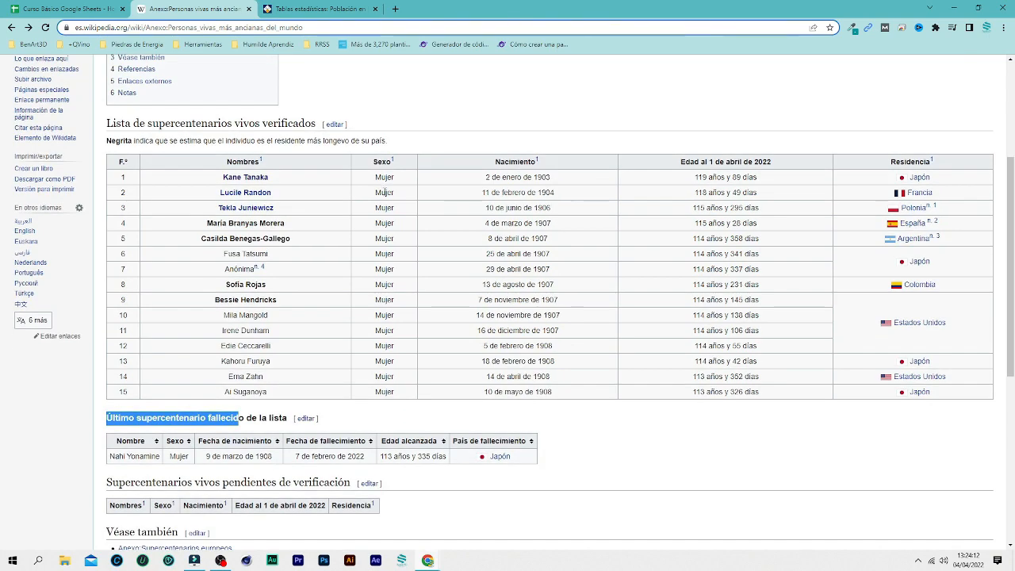
{"action": "scroll", "coordinate": [258, 235], "scroll_direction": "down", "scroll_amount": 4}
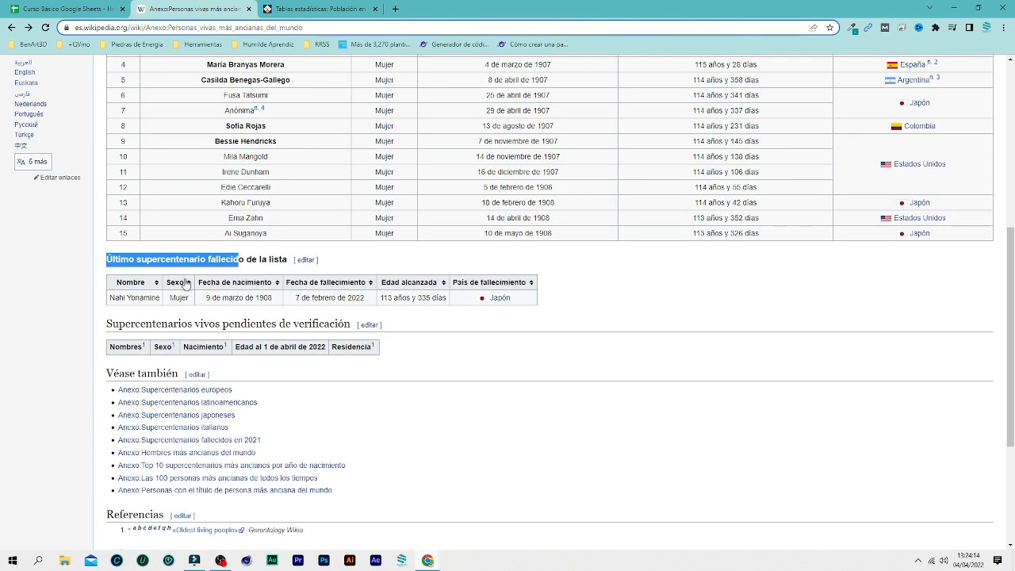
{"action": "scroll", "coordinate": [278, 209], "scroll_direction": "up", "scroll_amount": 6}
{"action": "scroll", "coordinate": [278, 208], "scroll_direction": "up", "scroll_amount": 2}
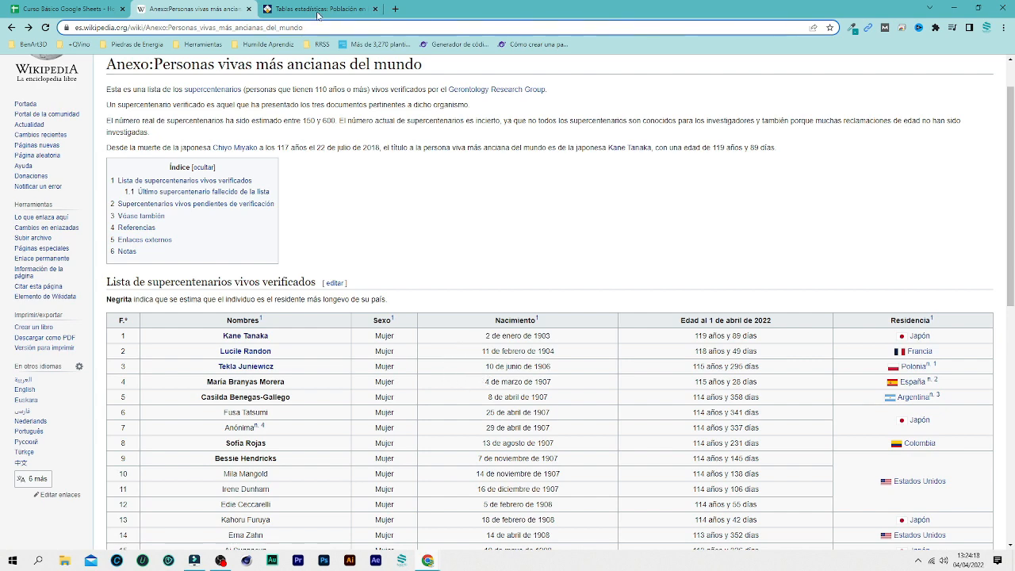
Switch to the Google Sheets spreadsheet and start an IMPORTHTML formula in cell B5 of the Web sheet.
{"action": "left_click", "coordinate": [83, 11]}
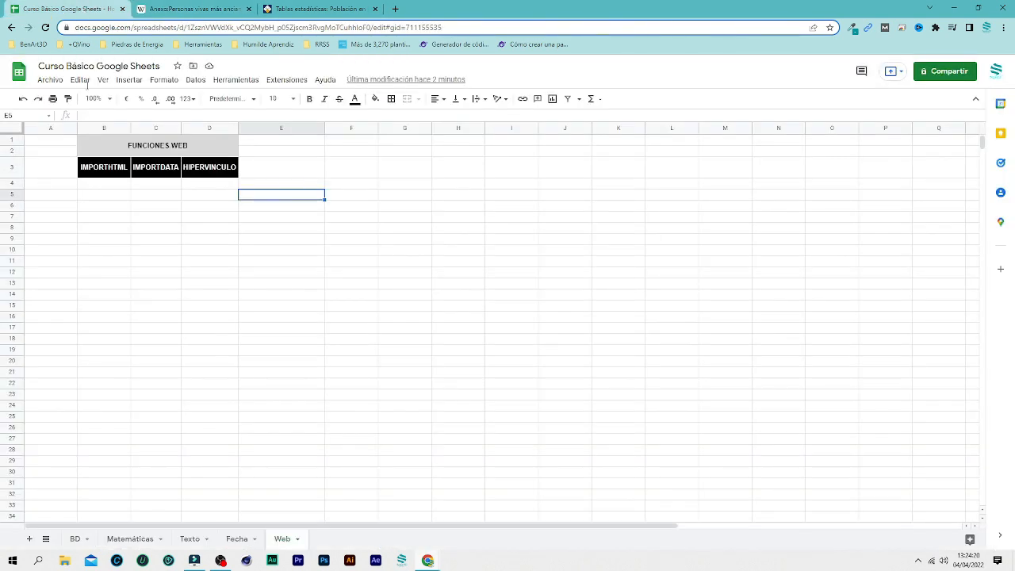
{"action": "left_click", "coordinate": [108, 199]}
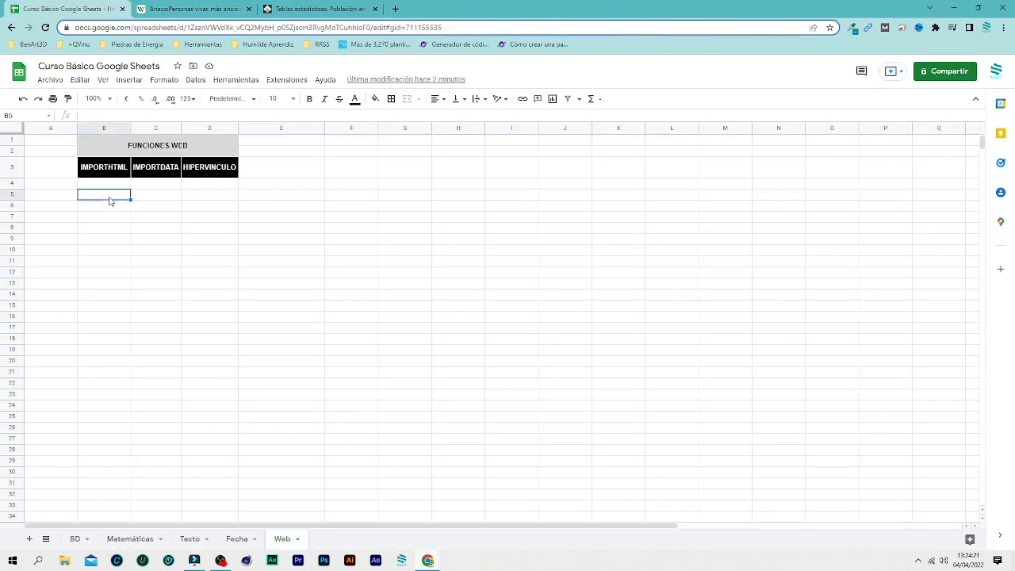
{"action": "left_click", "coordinate": [600, 98]}
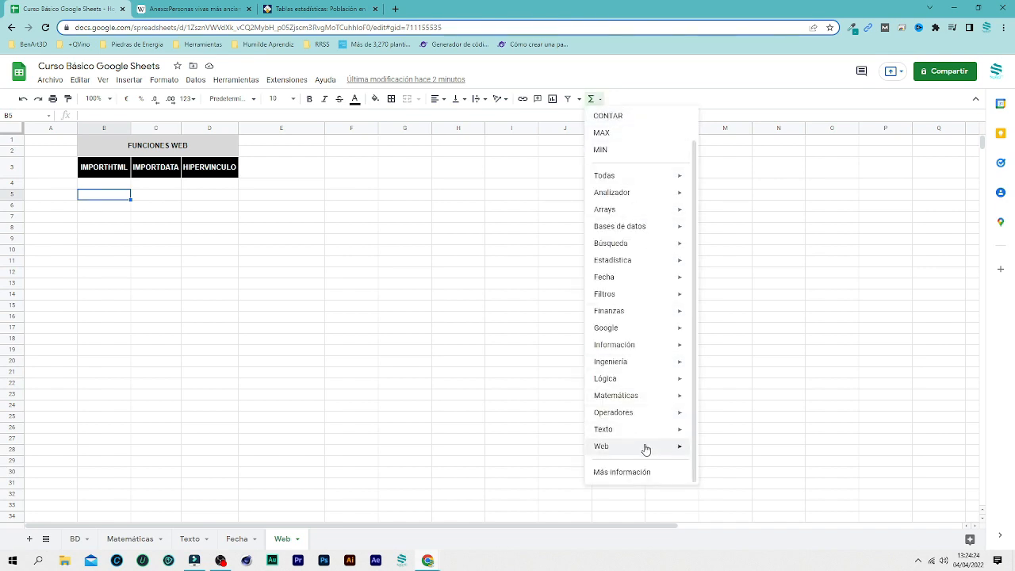
{"action": "mouse_move", "coordinate": [646, 450]}
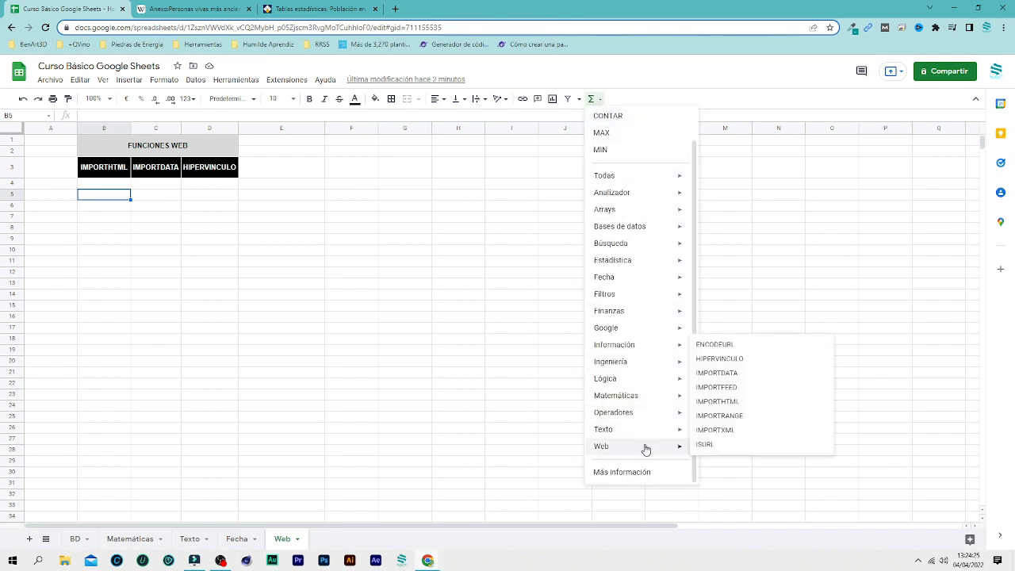
{"action": "left_click", "coordinate": [763, 404]}
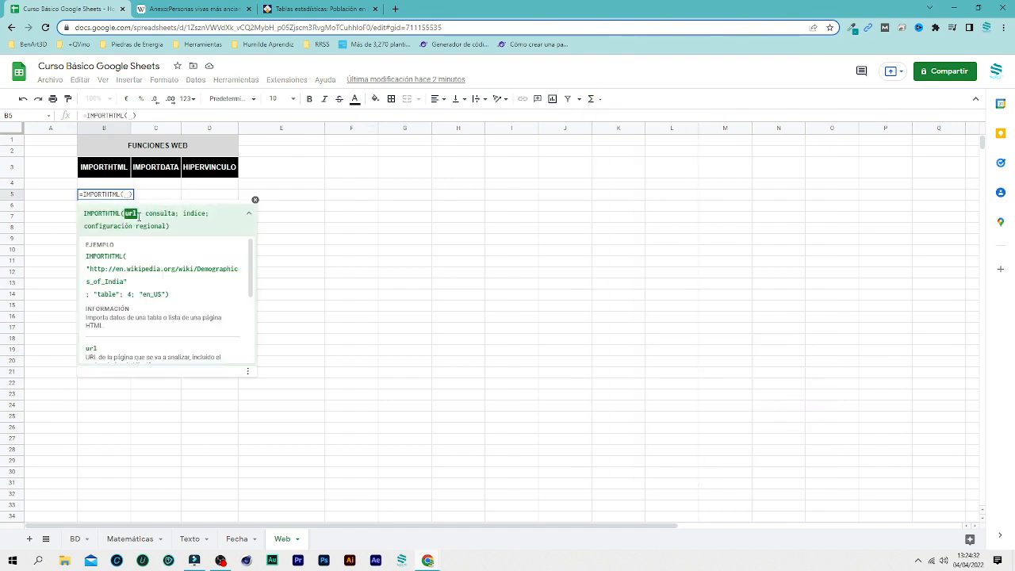
Copy the address of the Wikipedia page "Anexo:Personas vivas más ancianas del mundo" and enter it in quotes as IMPORTHTML's url argument.
{"action": "left_click", "coordinate": [194, 12]}
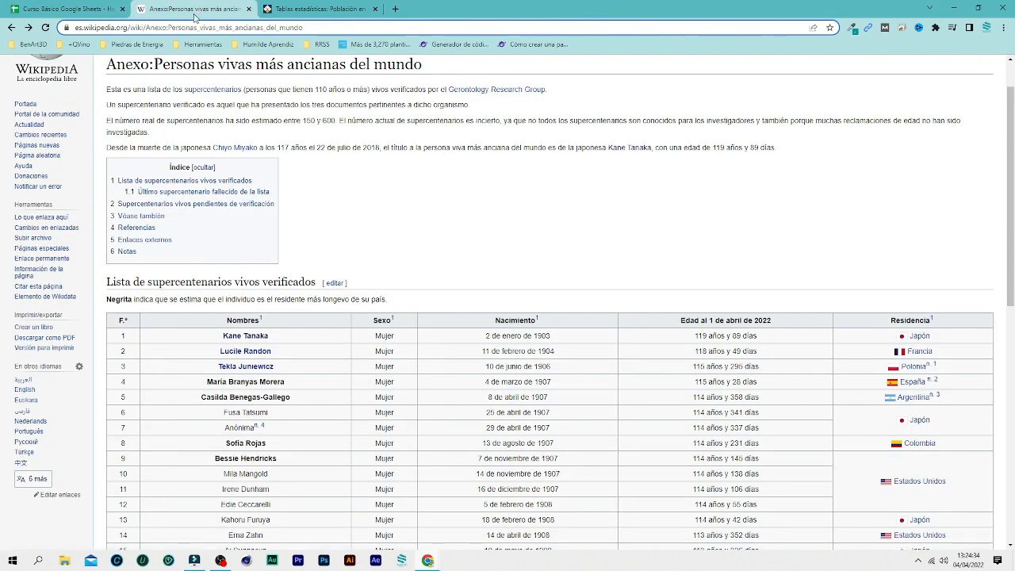
{"action": "left_click", "coordinate": [190, 27]}
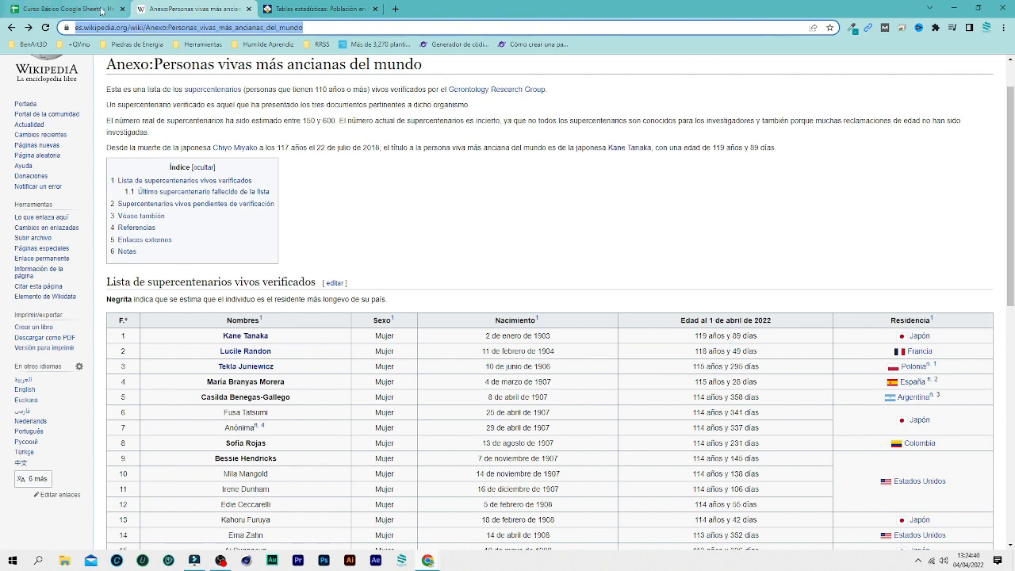
{"action": "left_click", "coordinate": [102, 10]}
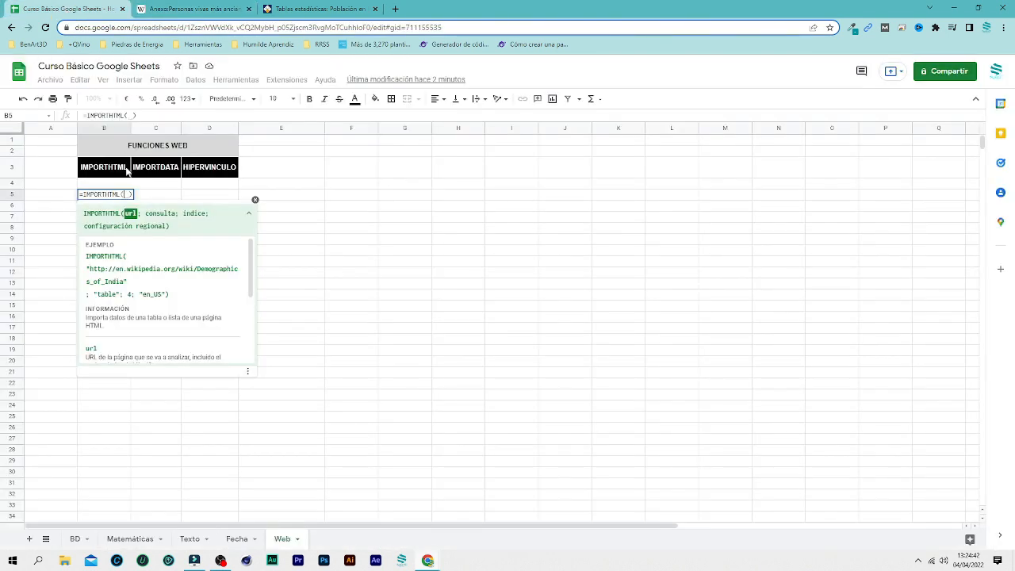
{"action": "type", "text": "\""}
{"action": "type", "text": "https://es.wikipedia.org/wiki/Anexo:Personas_vivas_m%C3%A1s_ancianas_del_mundo"}
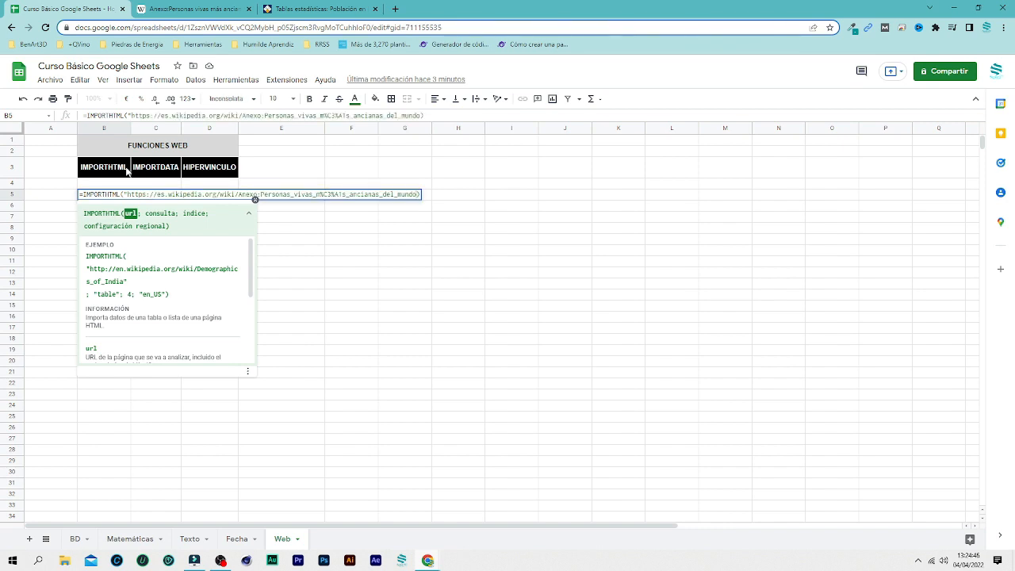
{"action": "type", "text": "\";"}
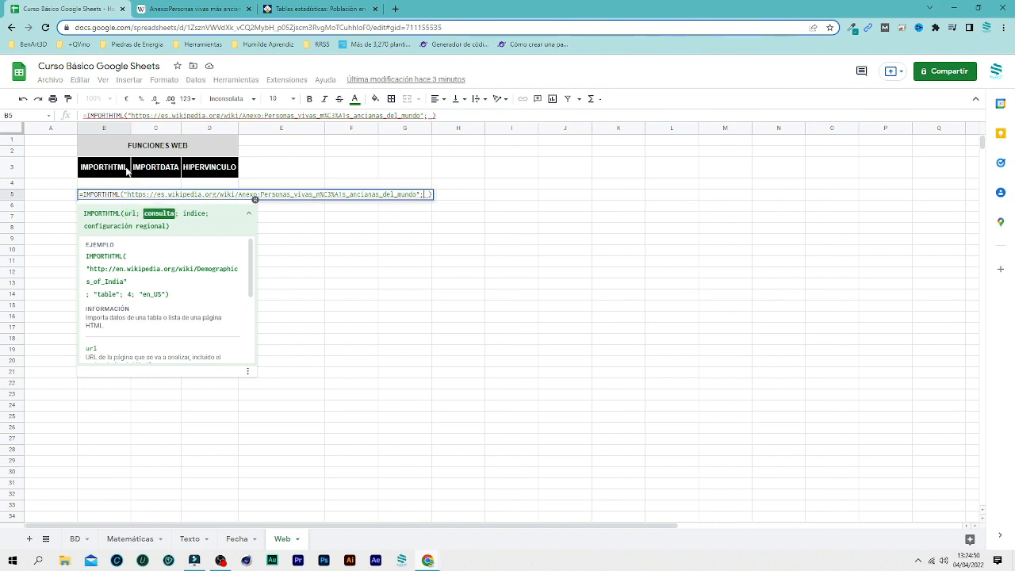
Check the consulta argument's help and the page's data structure, and enter "table" as the query type.
{"action": "scroll", "coordinate": [162, 277], "scroll_direction": "down", "scroll_amount": 3}
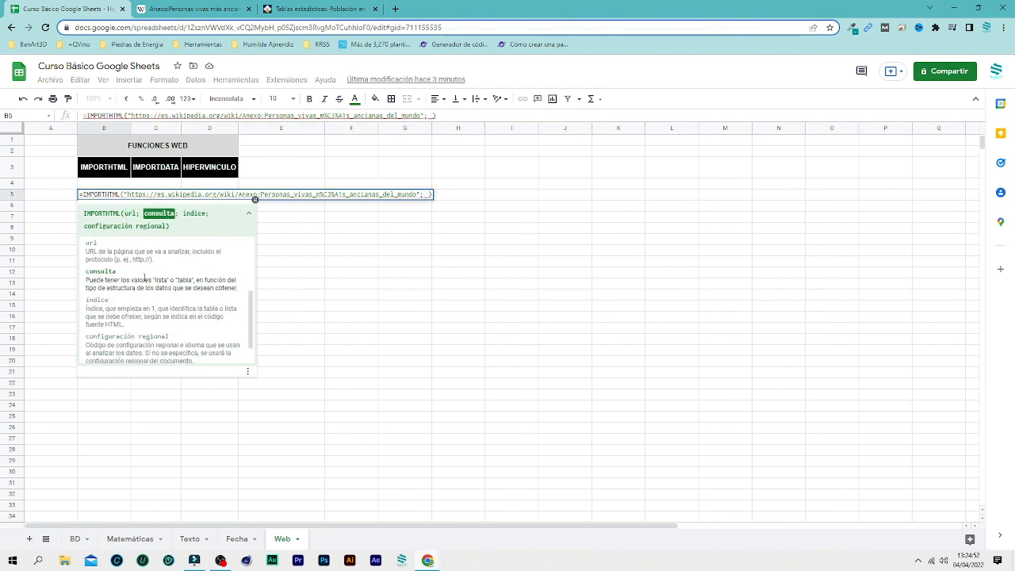
{"action": "scroll", "coordinate": [155, 279], "scroll_direction": "down", "scroll_amount": 1}
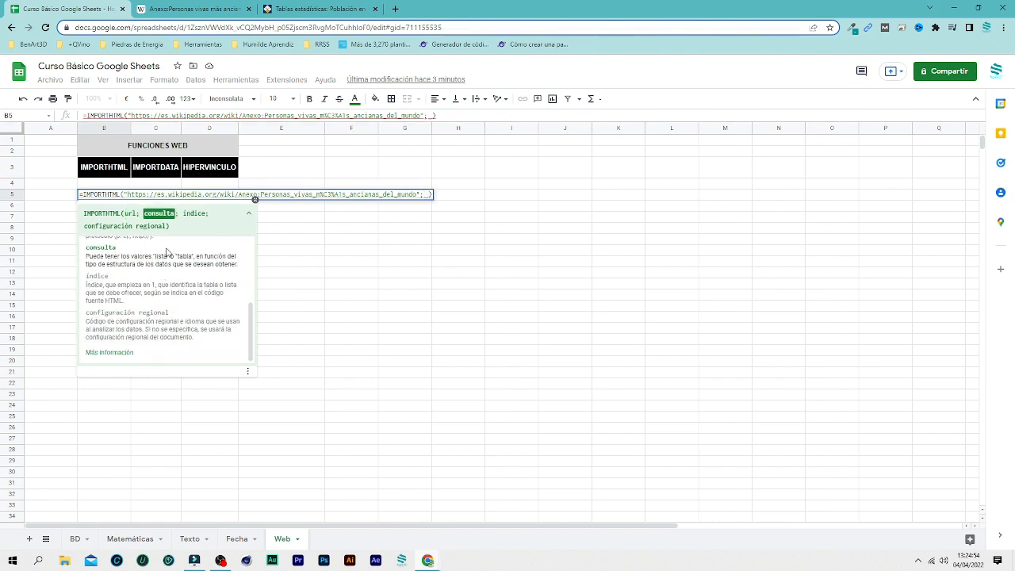
{"action": "scroll", "coordinate": [163, 254], "scroll_direction": "up", "scroll_amount": 3}
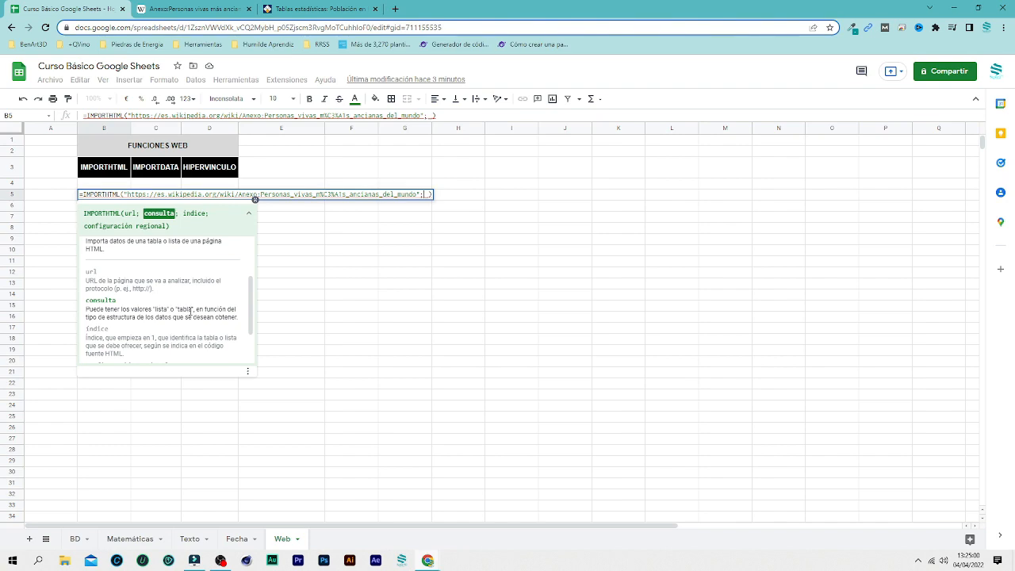
{"action": "left_click", "coordinate": [198, 16]}
{"action": "scroll", "coordinate": [260, 274], "scroll_direction": "down", "scroll_amount": 1}
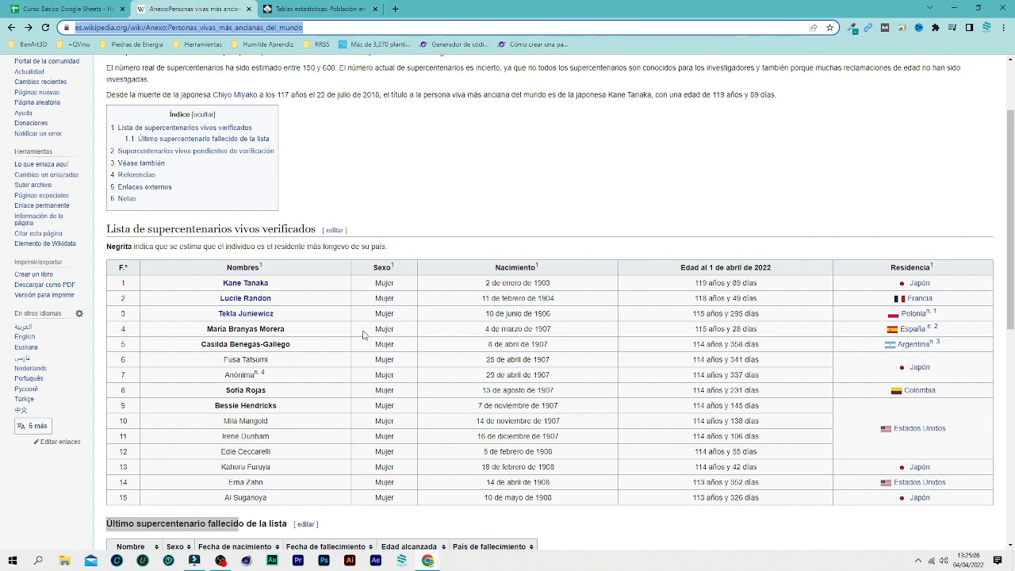
{"action": "left_click", "coordinate": [76, 8]}
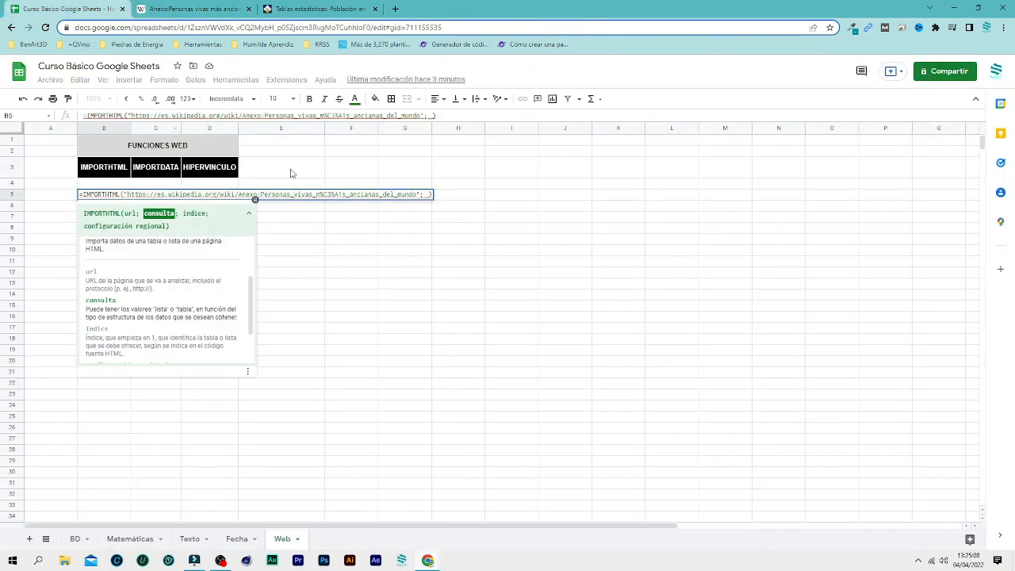
{"action": "type", "text": "\"table"}
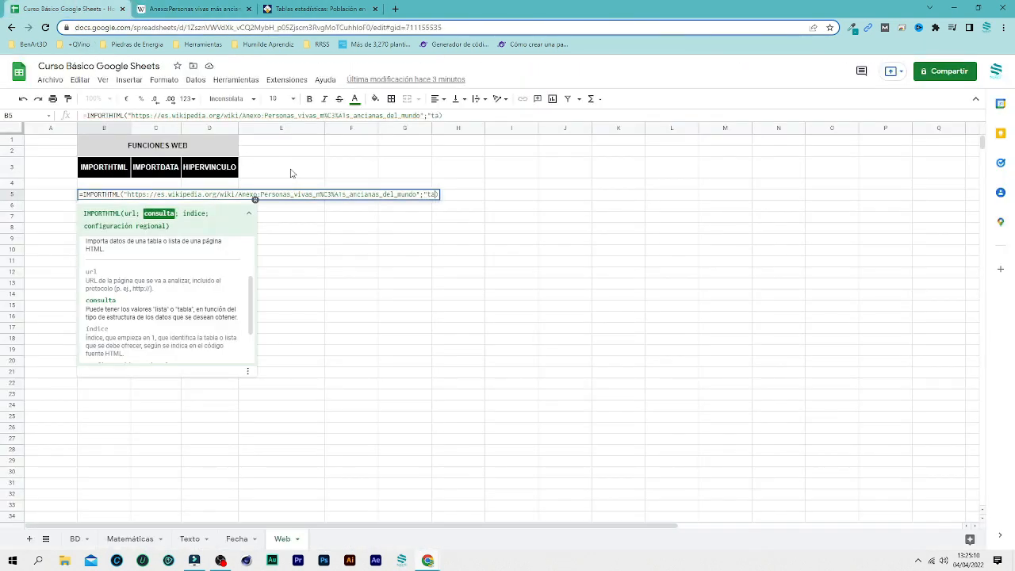
{"action": "type", "text": "\";"}
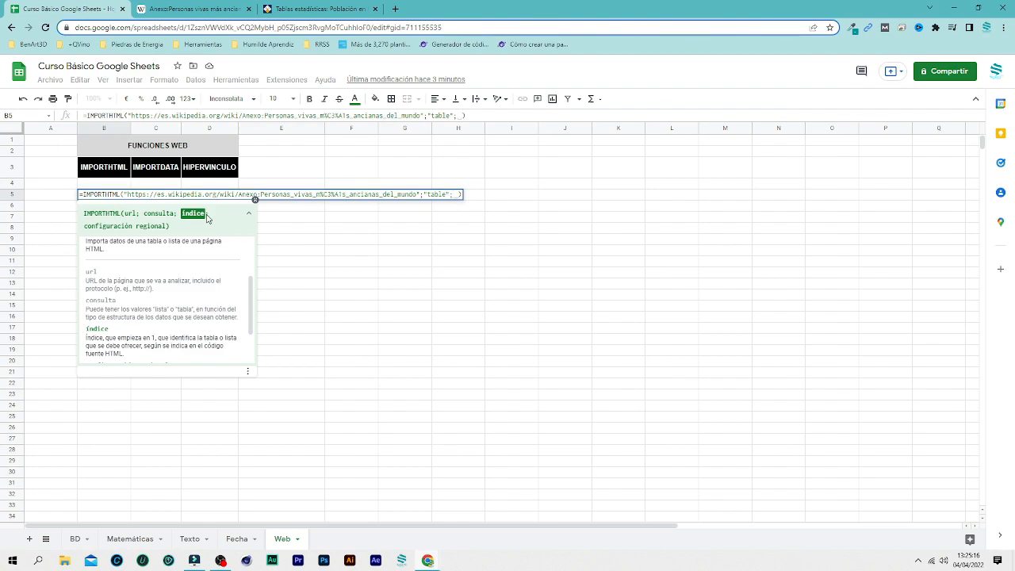
Check the table order on the Wikipedia page, enter "1" as the índice argument, and commit the IMPORTHTML formula.
{"action": "left_click", "coordinate": [195, 9]}
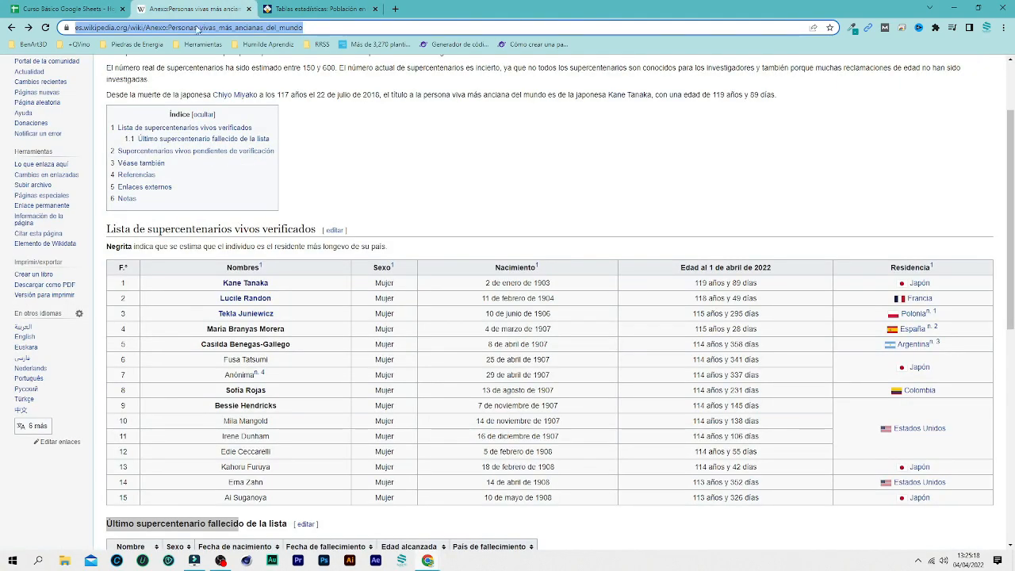
{"action": "scroll", "coordinate": [414, 274], "scroll_direction": "up", "scroll_amount": 1}
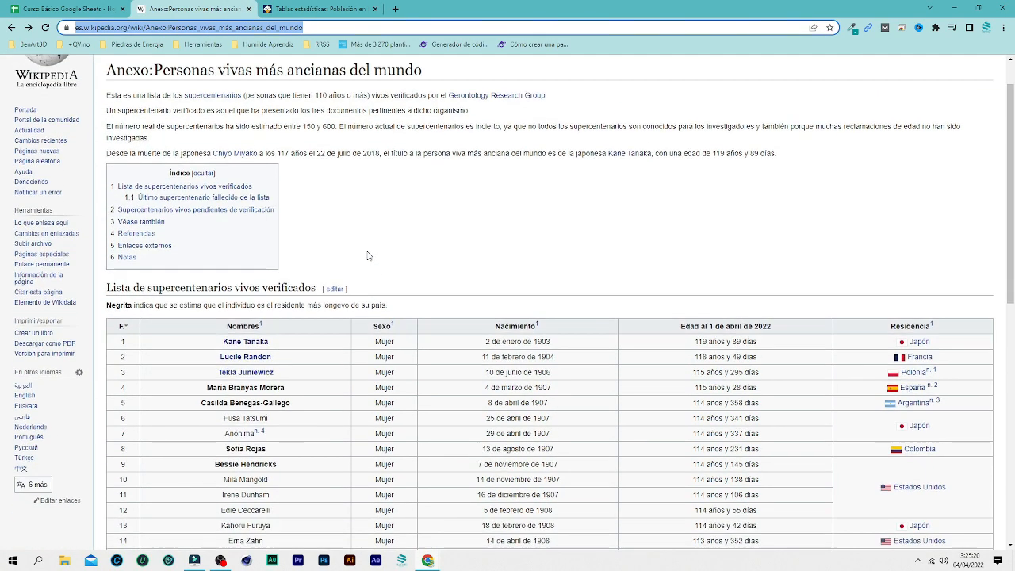
{"action": "scroll", "coordinate": [330, 338], "scroll_direction": "down", "scroll_amount": 1}
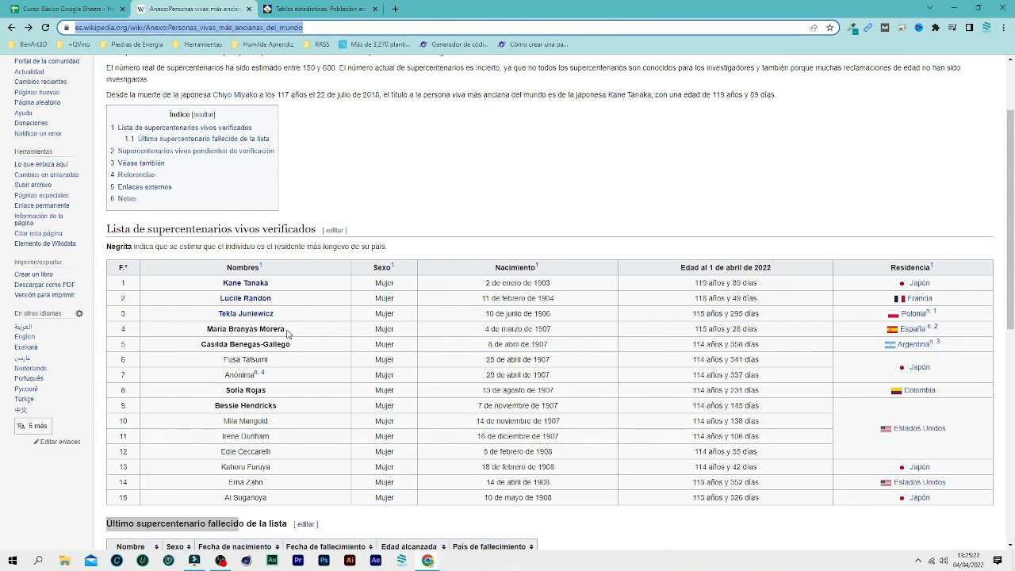
{"action": "scroll", "coordinate": [288, 333], "scroll_direction": "down", "scroll_amount": 2}
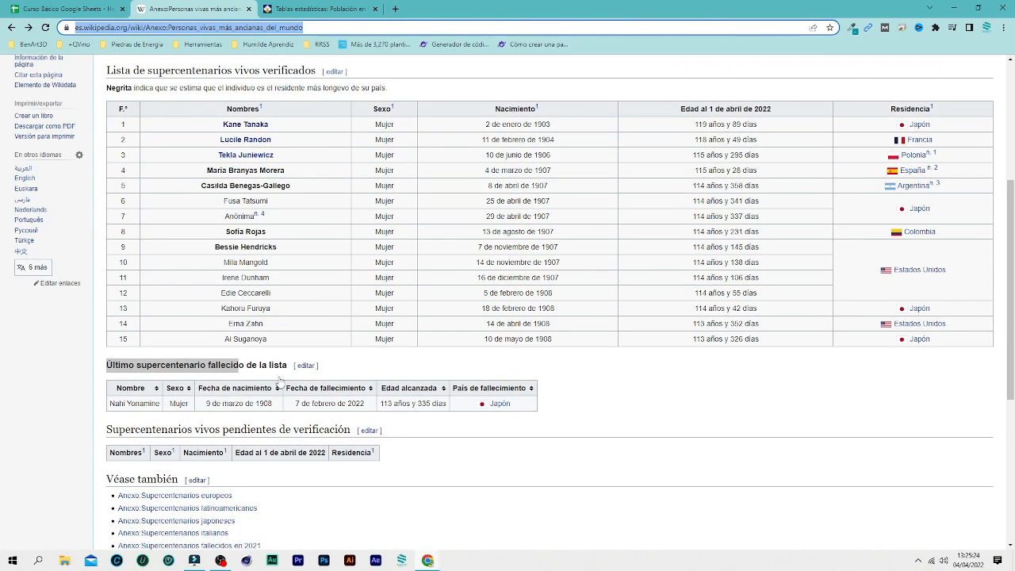
{"action": "scroll", "coordinate": [279, 383], "scroll_direction": "up", "scroll_amount": 1}
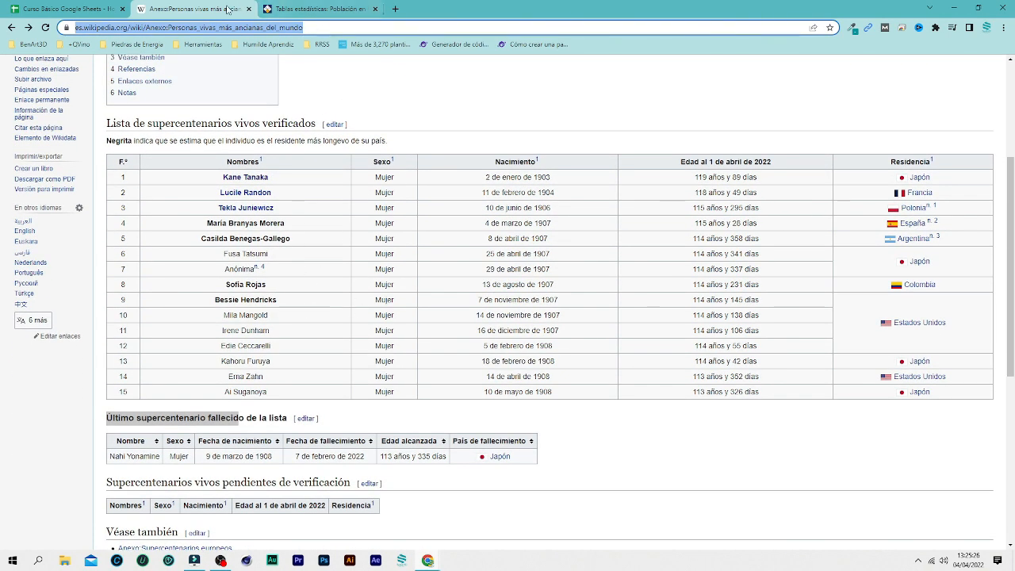
{"action": "left_click", "coordinate": [81, 9]}
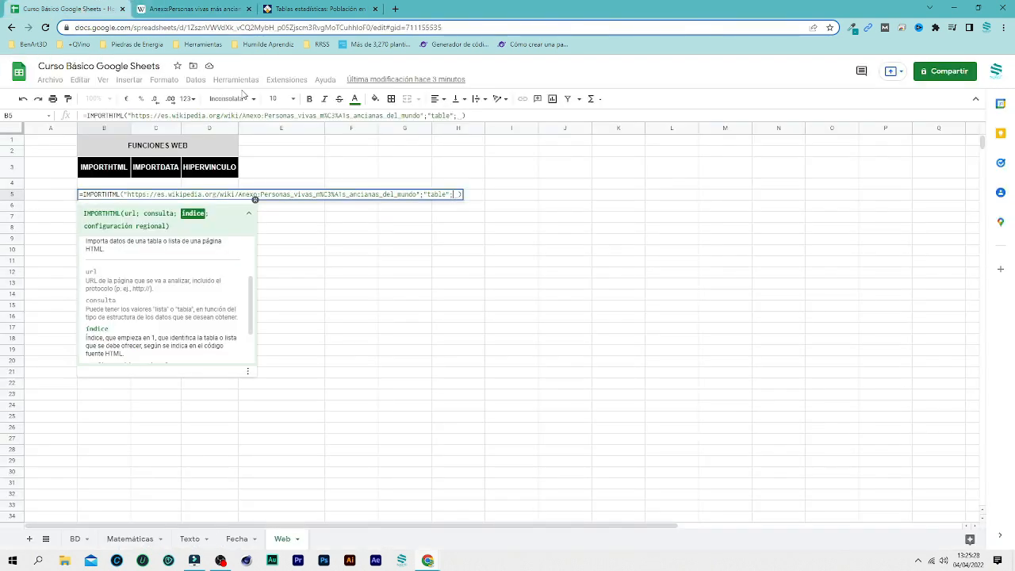
{"action": "type", "text": "\""}
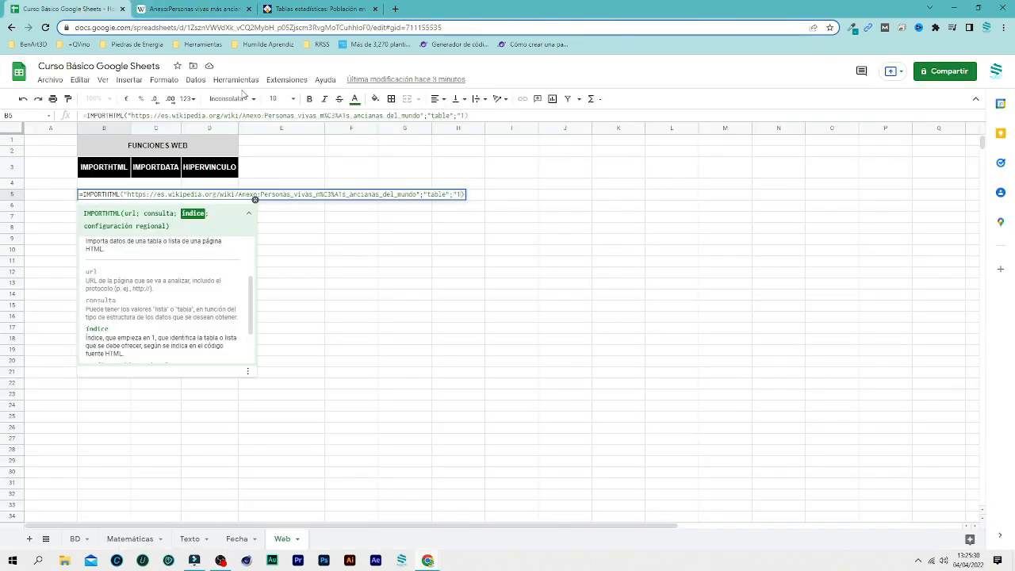
{"action": "type", "text": "1\""}
{"action": "key", "text": "Return"}
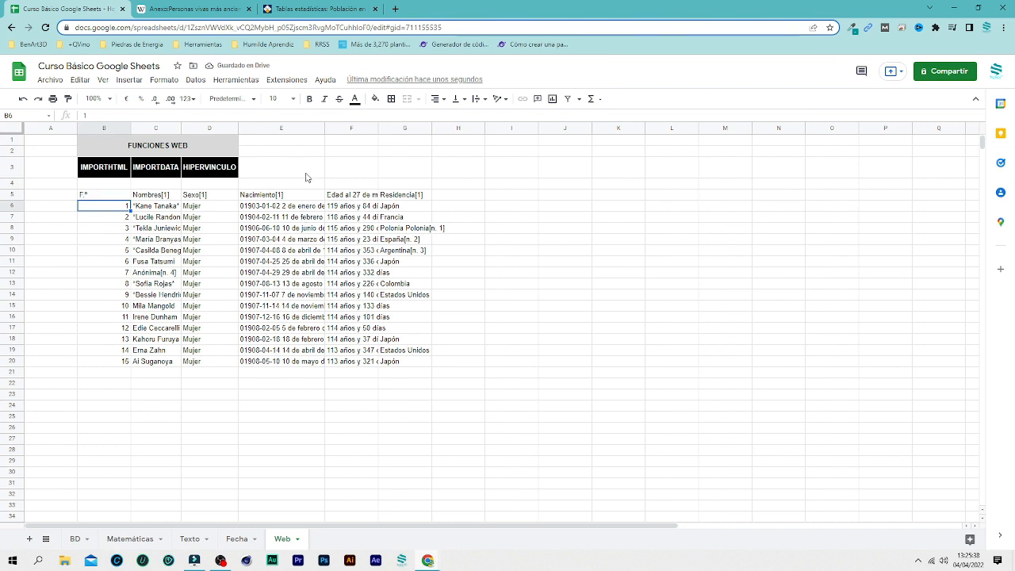
Fit the widths of columns E and F to the imported birth date and age data.
{"action": "left_click", "coordinate": [320, 129]}
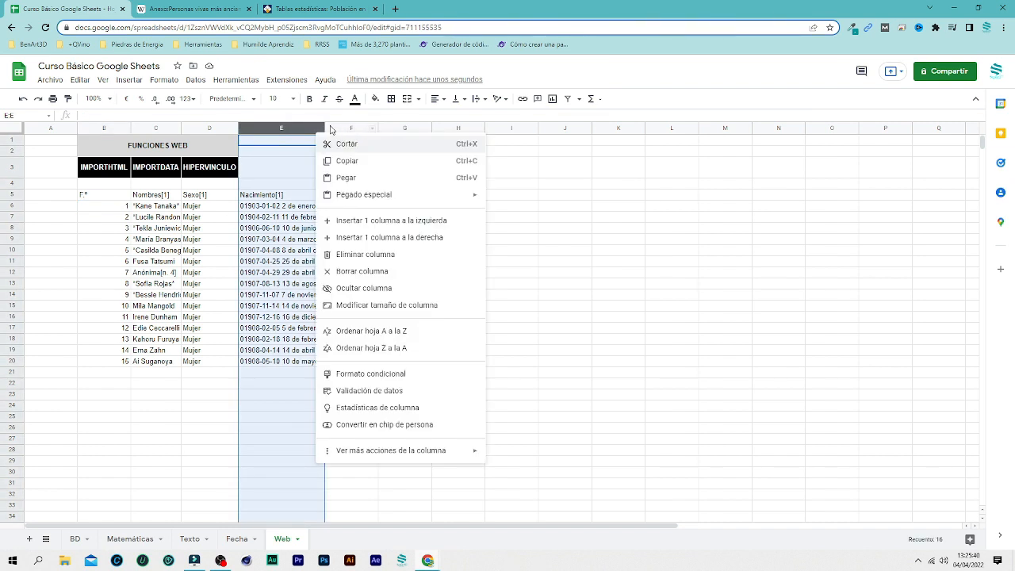
{"action": "left_click", "coordinate": [321, 129]}
{"action": "double_click", "coordinate": [326, 128]}
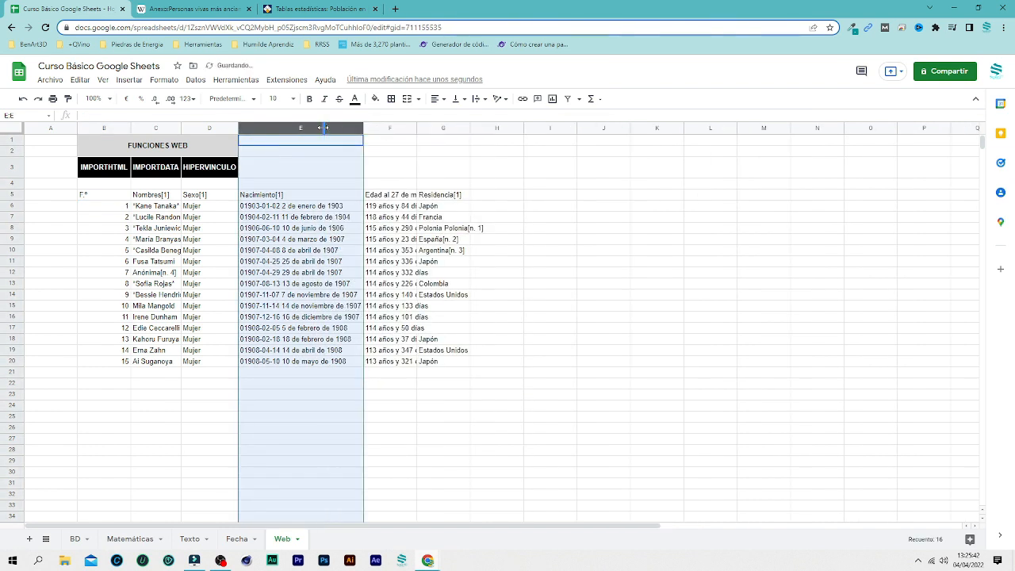
{"action": "double_click", "coordinate": [416, 128]}
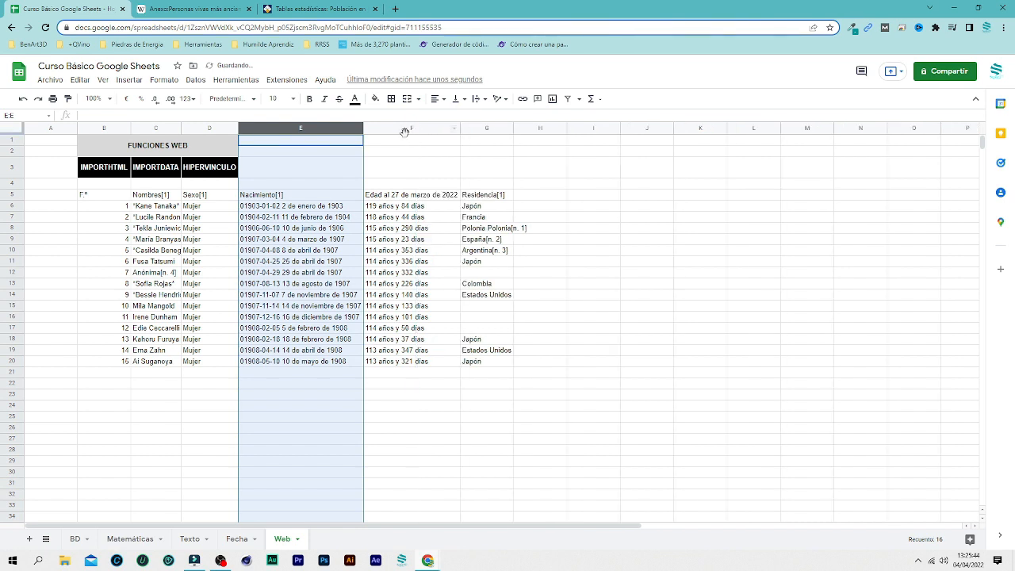
{"action": "left_click", "coordinate": [601, 483]}
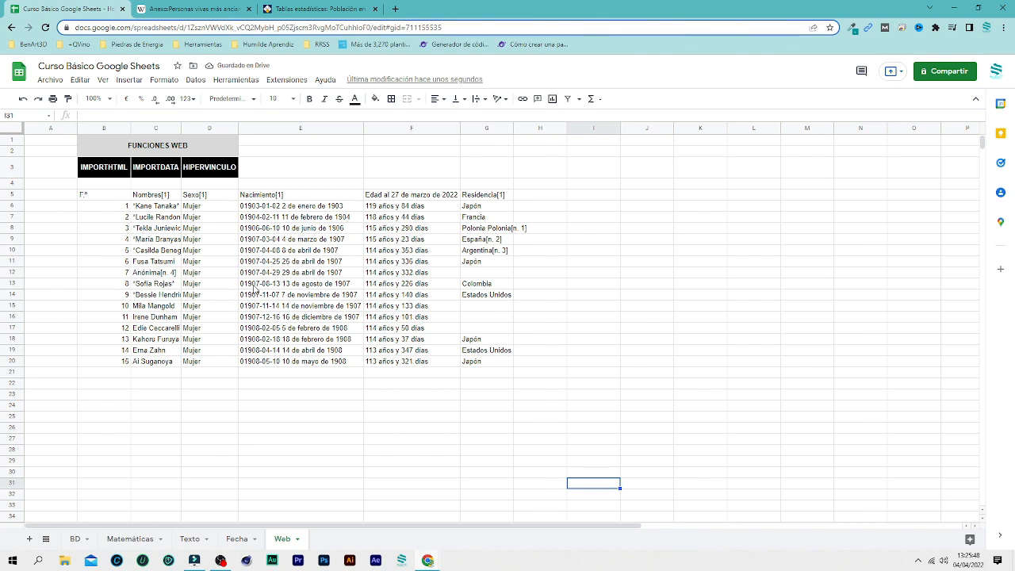
{"action": "left_click", "coordinate": [159, 210]}
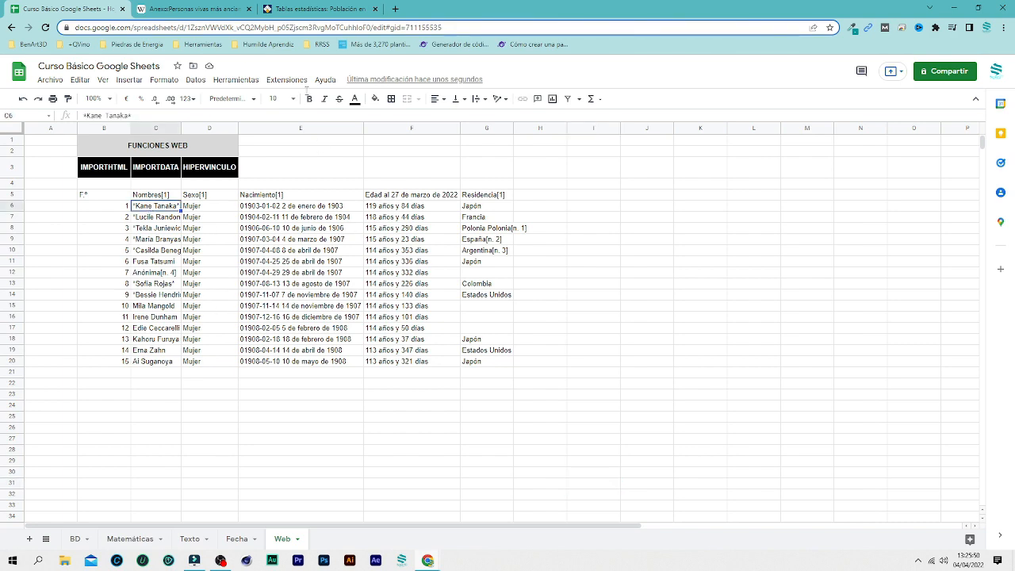
Compare the imported data with the verified supercentenarians table on Wikipedia and fit column G's width to the residence data.
{"action": "left_click", "coordinate": [194, 9]}
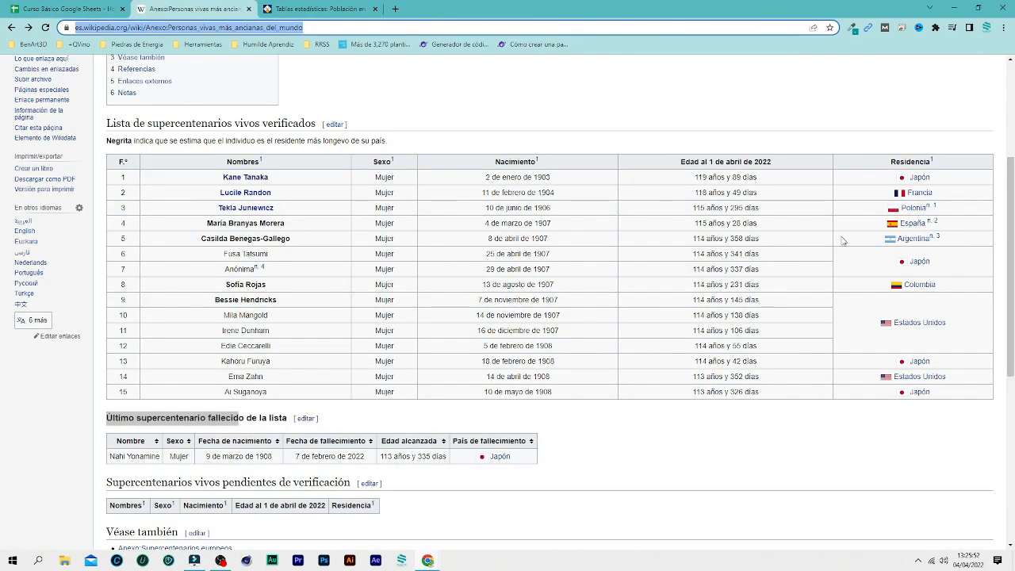
{"action": "left_click", "coordinate": [89, 11]}
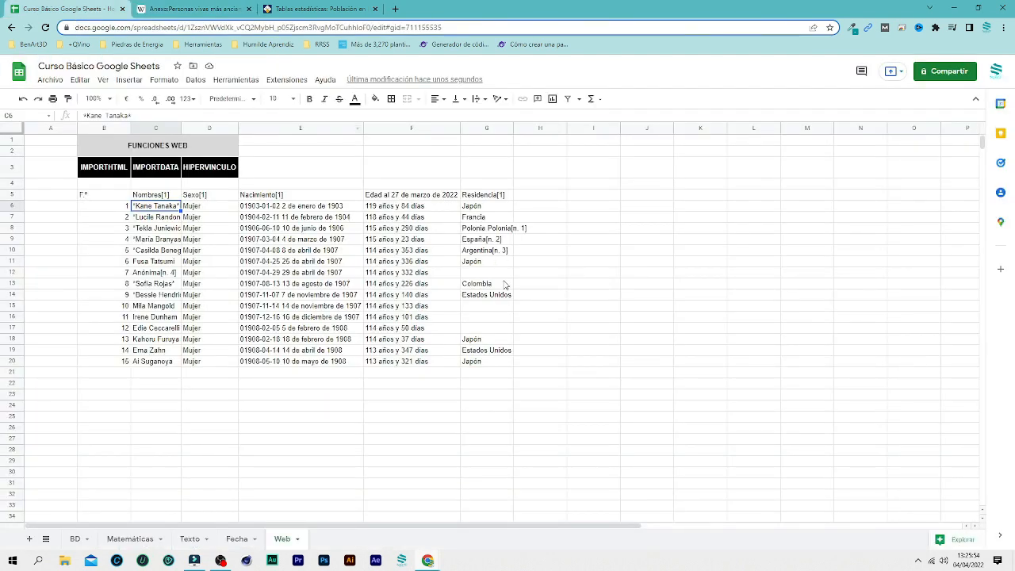
{"action": "double_click", "coordinate": [513, 129]}
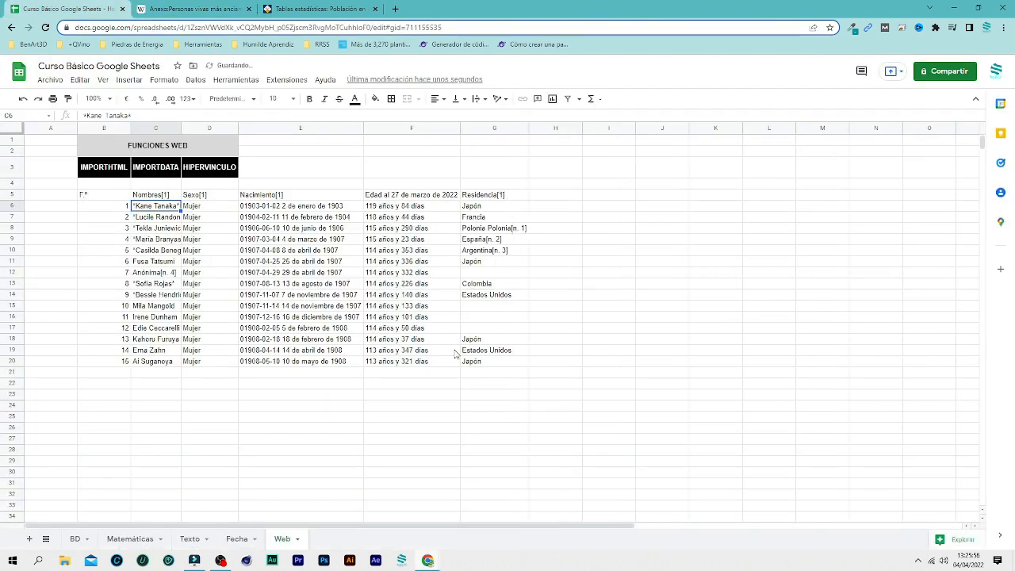
{"action": "left_click", "coordinate": [341, 384]}
{"action": "left_click", "coordinate": [354, 285]}
{"action": "left_click", "coordinate": [301, 294]}
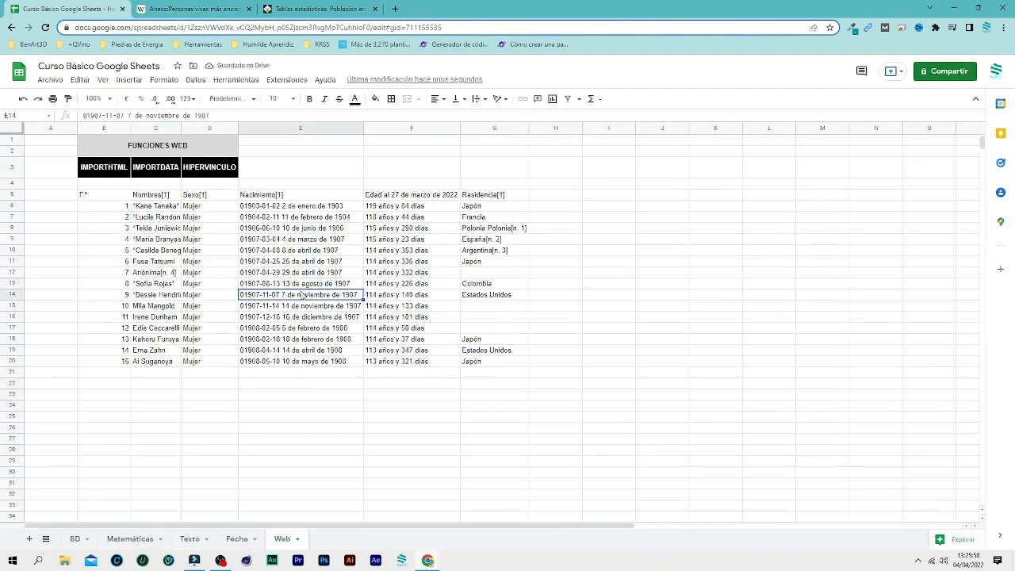
{"action": "left_click", "coordinate": [269, 350]}
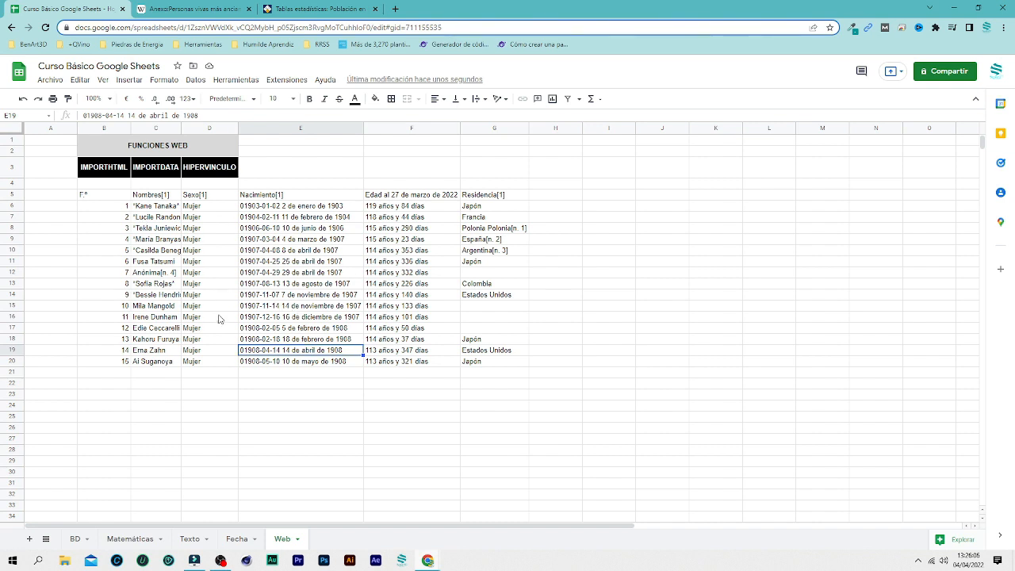
Copy the whole IMPORTHTML formula from cell B5 and paste it into cell B22.
{"action": "left_click", "coordinate": [93, 197]}
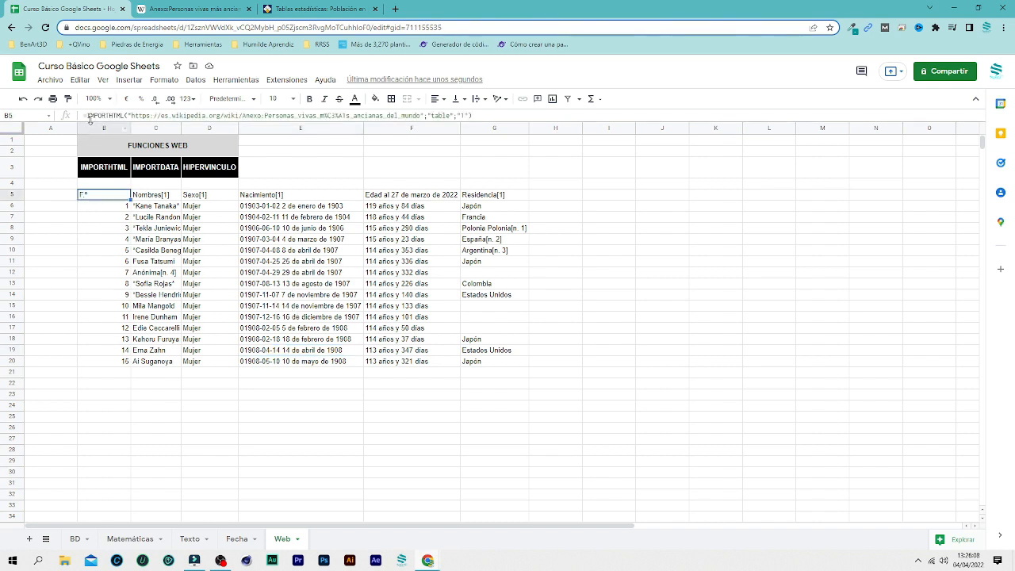
{"action": "left_click_drag", "start_coordinate": [85, 116], "coordinate": [591, 141]}
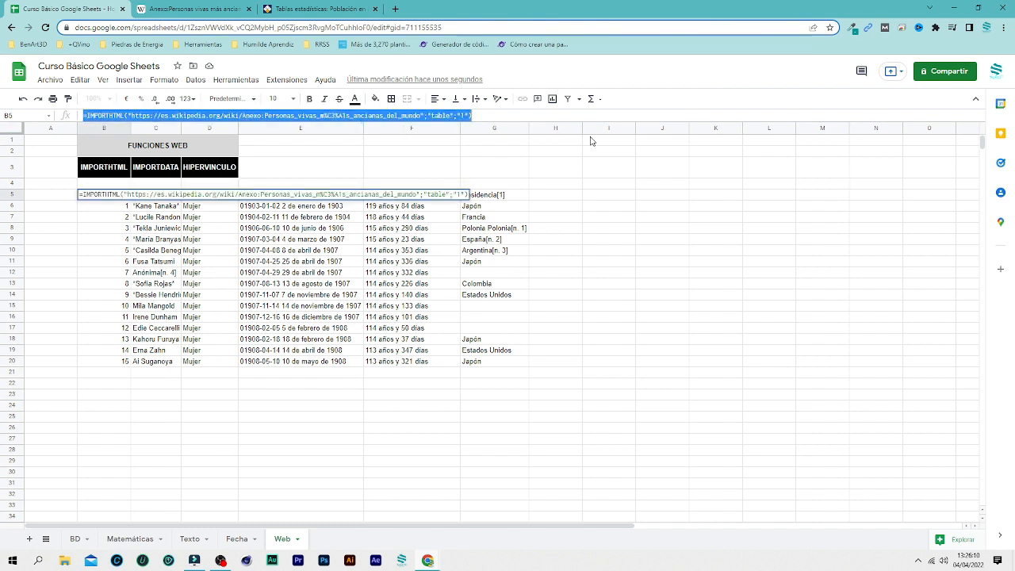
{"action": "key", "text": "ctrl+c"}
{"action": "left_click", "coordinate": [123, 385]}
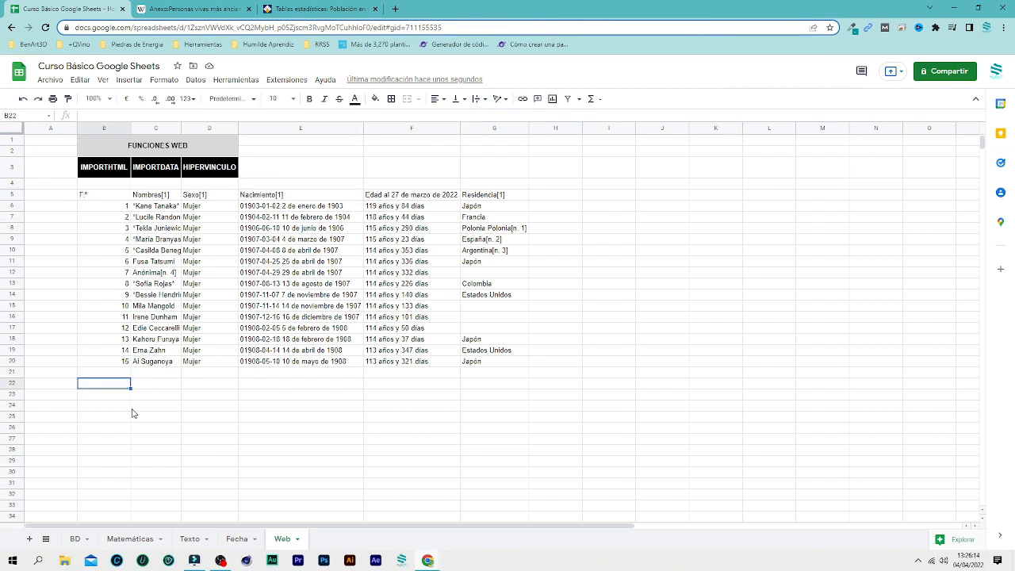
{"action": "key", "text": "ctrl+v"}
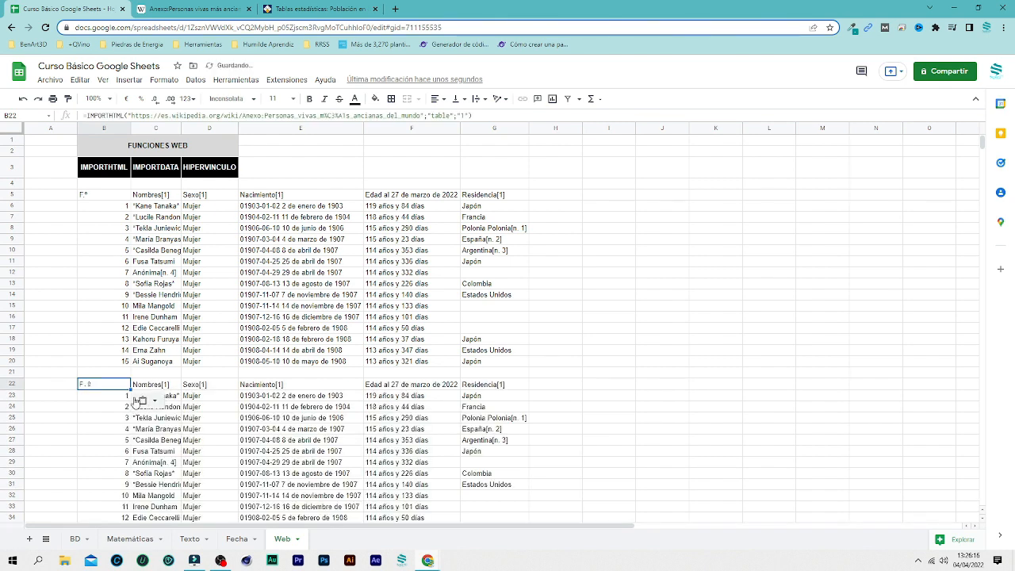
Check the second table on the Wikipedia page and set the índice argument of B22's IMPORTHTML formula to "2".
{"action": "left_click", "coordinate": [153, 116]}
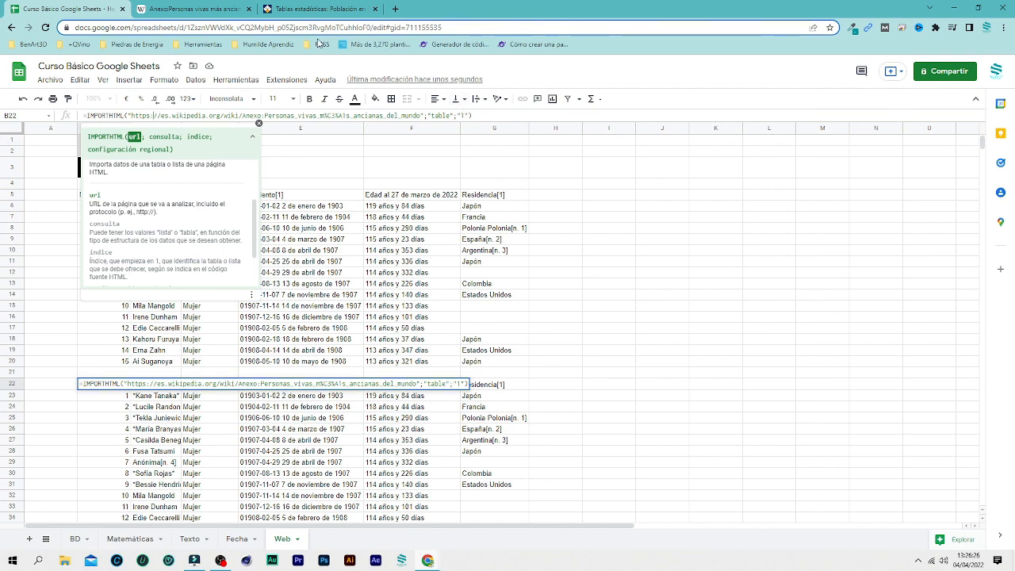
{"action": "left_click", "coordinate": [191, 9]}
{"action": "scroll", "coordinate": [296, 350], "scroll_direction": "down", "scroll_amount": 2}
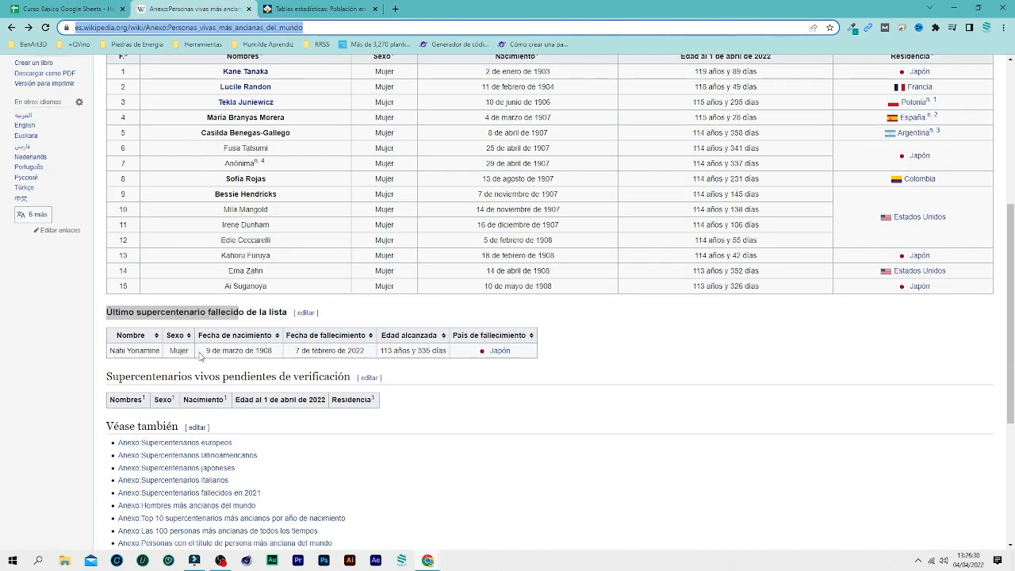
{"action": "left_click", "coordinate": [85, 9]}
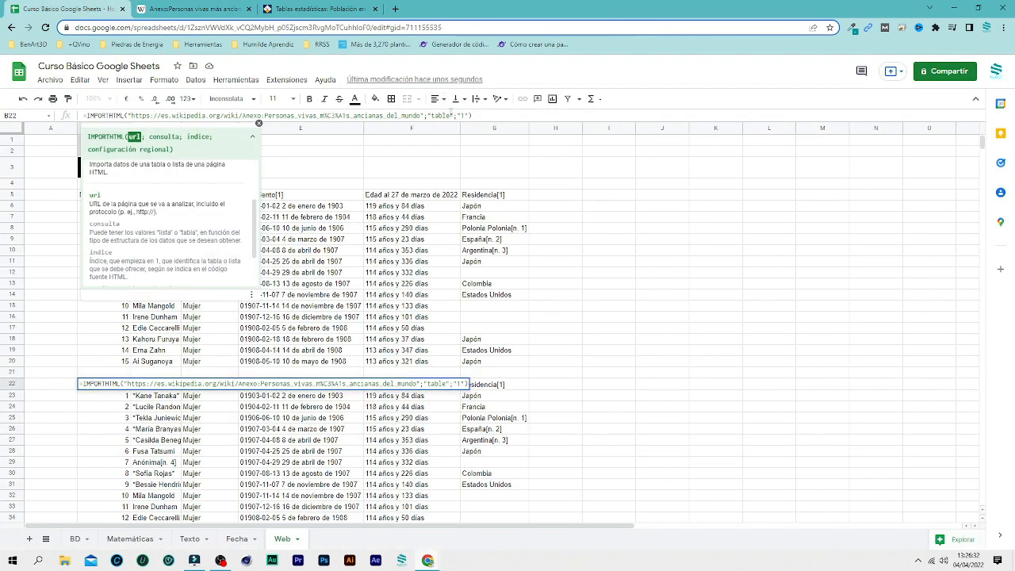
{"action": "left_click", "coordinate": [462, 116]}
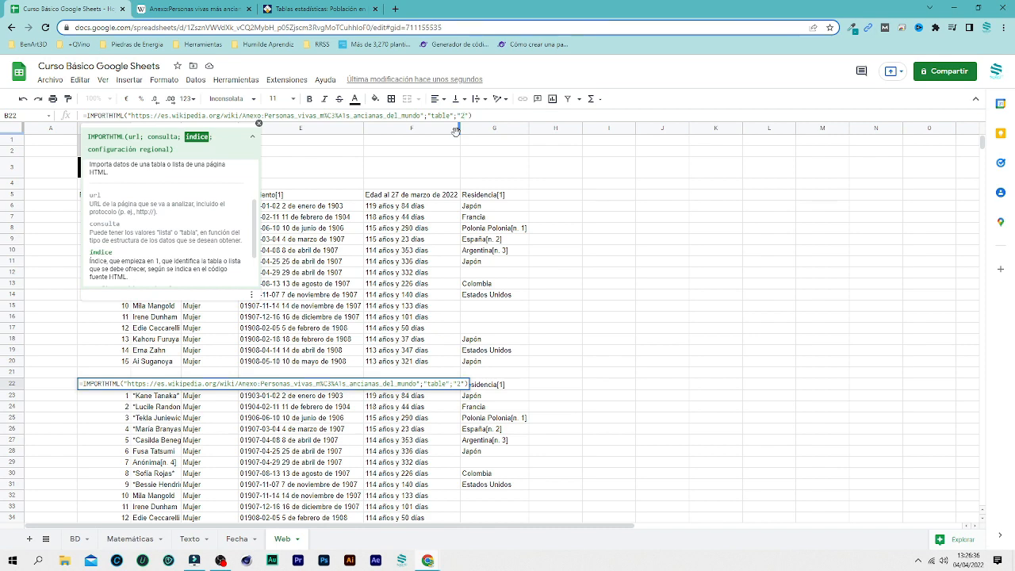
{"action": "key", "text": "Return"}
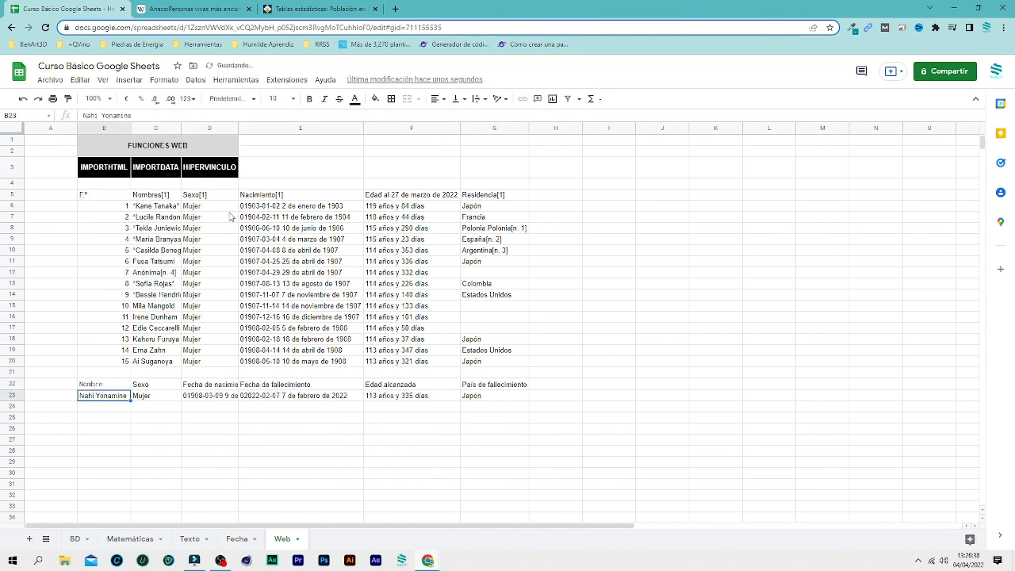
Compare the second imported table with the Wikipedia page and examine the page's tables and its contents list.
{"action": "left_click", "coordinate": [211, 14]}
{"action": "scroll", "coordinate": [168, 308], "scroll_direction": "down", "scroll_amount": 1}
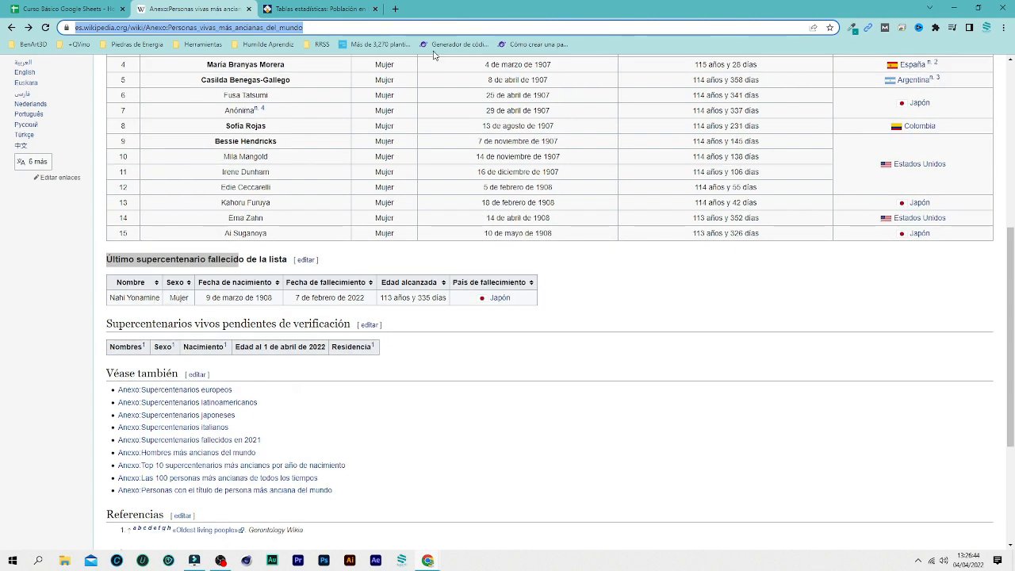
{"action": "left_click", "coordinate": [94, 13]}
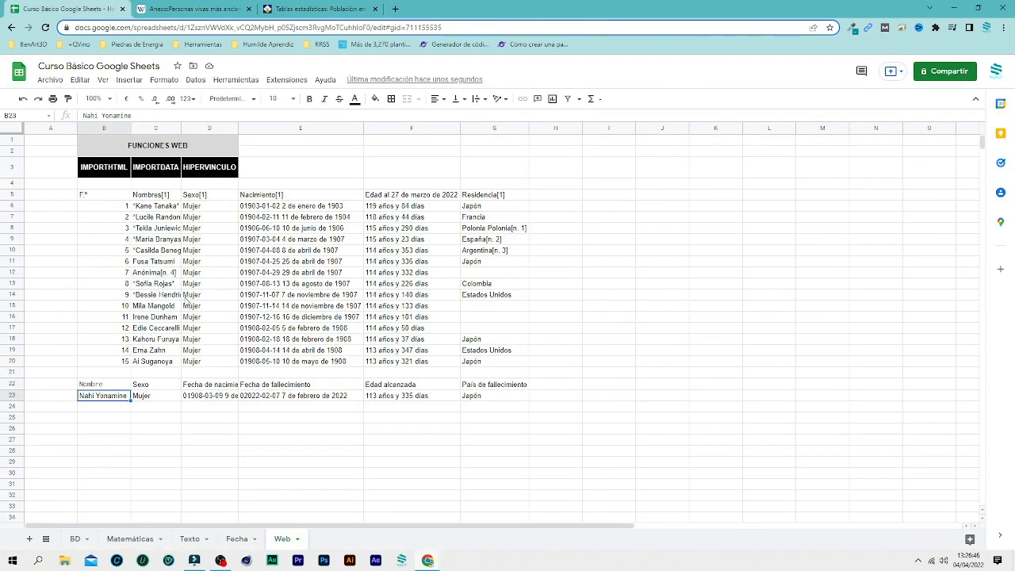
{"action": "left_click", "coordinate": [202, 10]}
{"action": "scroll", "coordinate": [254, 220], "scroll_direction": "up", "scroll_amount": 5}
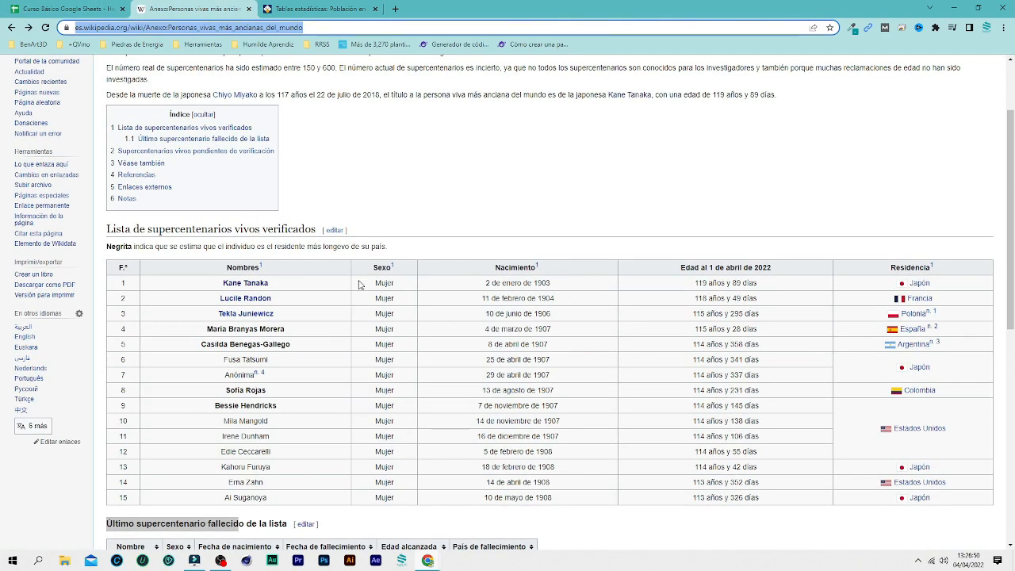
{"action": "scroll", "coordinate": [358, 284], "scroll_direction": "down", "scroll_amount": 4}
{"action": "scroll", "coordinate": [357, 286], "scroll_direction": "up", "scroll_amount": 7}
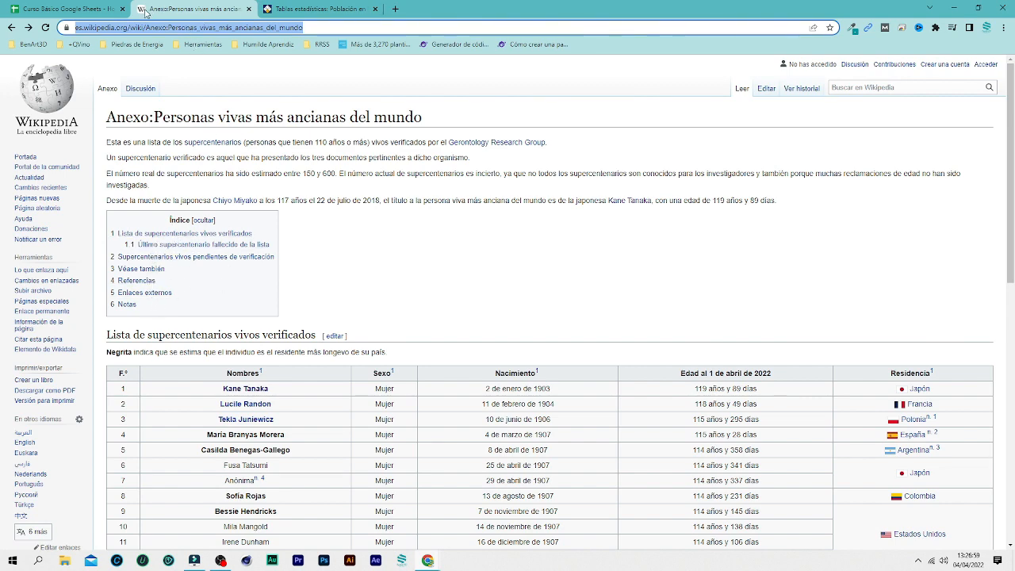
Change B22's IMPORTHTML formula to query type "list" with índice "1" and commit it.
{"action": "left_click", "coordinate": [78, 11]}
{"action": "left_click", "coordinate": [98, 388]}
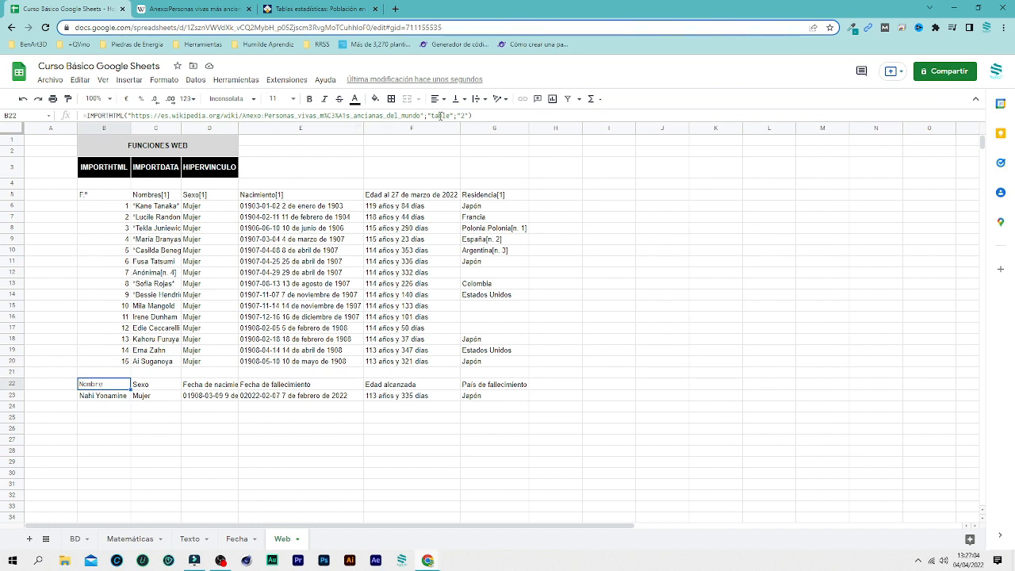
{"action": "left_click", "coordinate": [441, 116]}
{"action": "left_click_drag", "start_coordinate": [433, 117], "coordinate": [451, 116]}
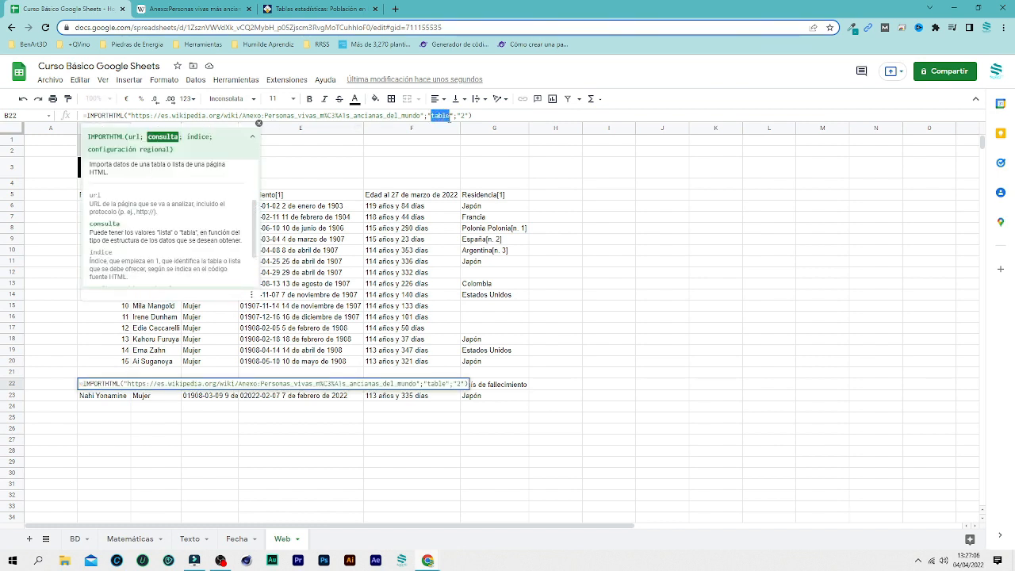
{"action": "type", "text": "list"}
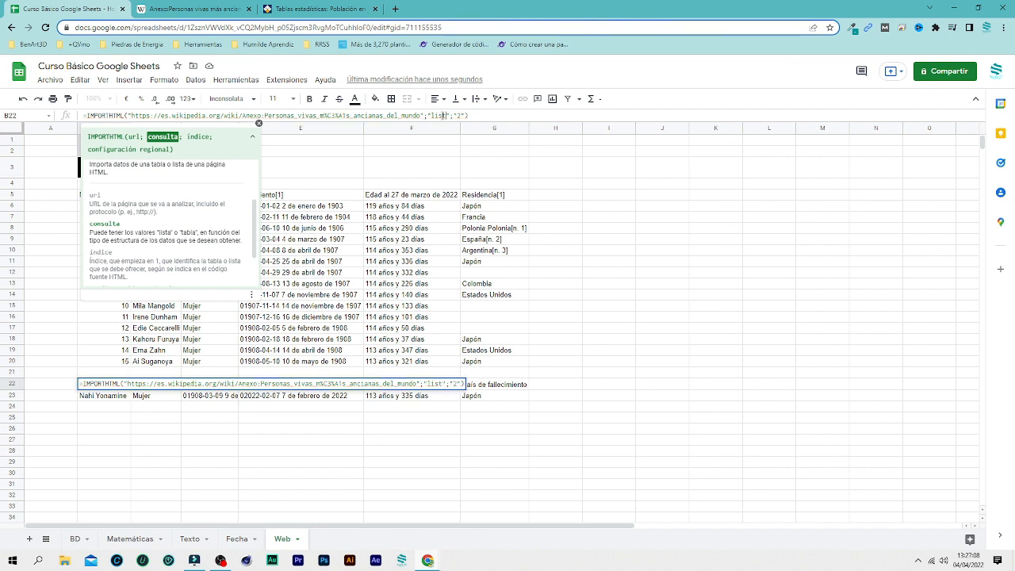
{"action": "left_click", "coordinate": [463, 115]}
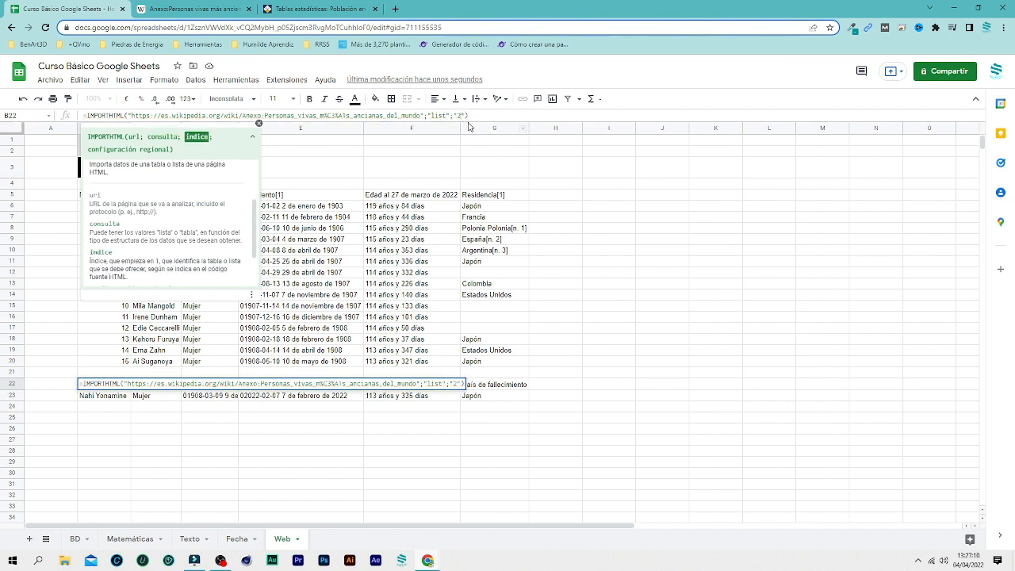
{"action": "type", "text": "1"}
{"action": "key", "text": "Return"}
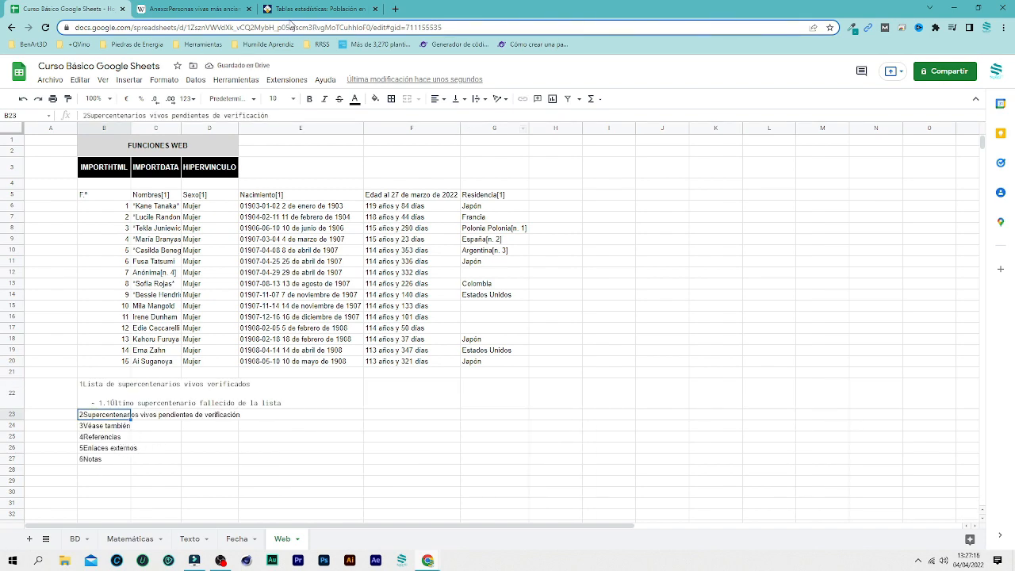
Compare the imported list with the contents box on Wikipedia, and set the índice argument in B22 to "2".
{"action": "left_click", "coordinate": [190, 9]}
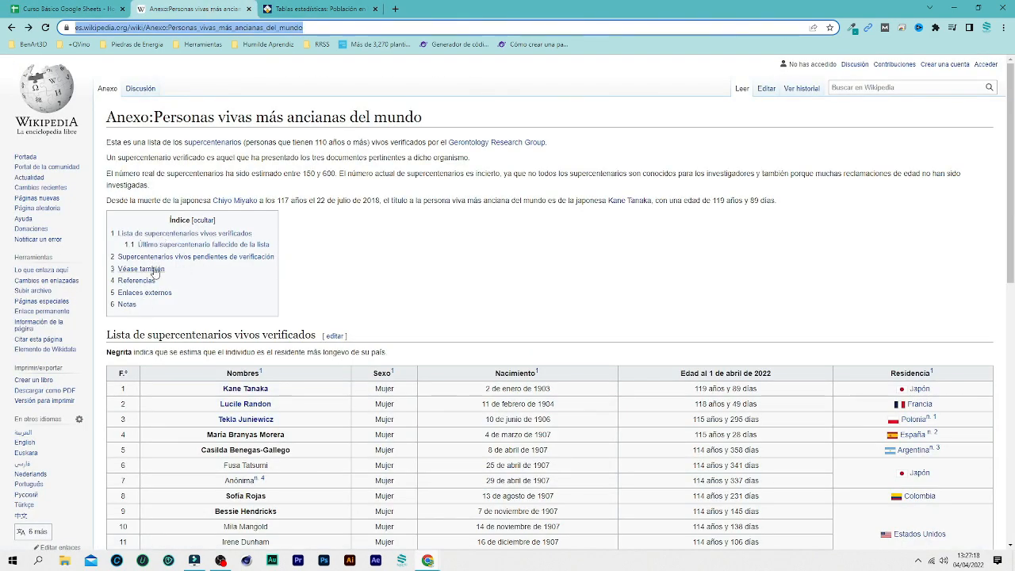
{"action": "left_click", "coordinate": [85, 8]}
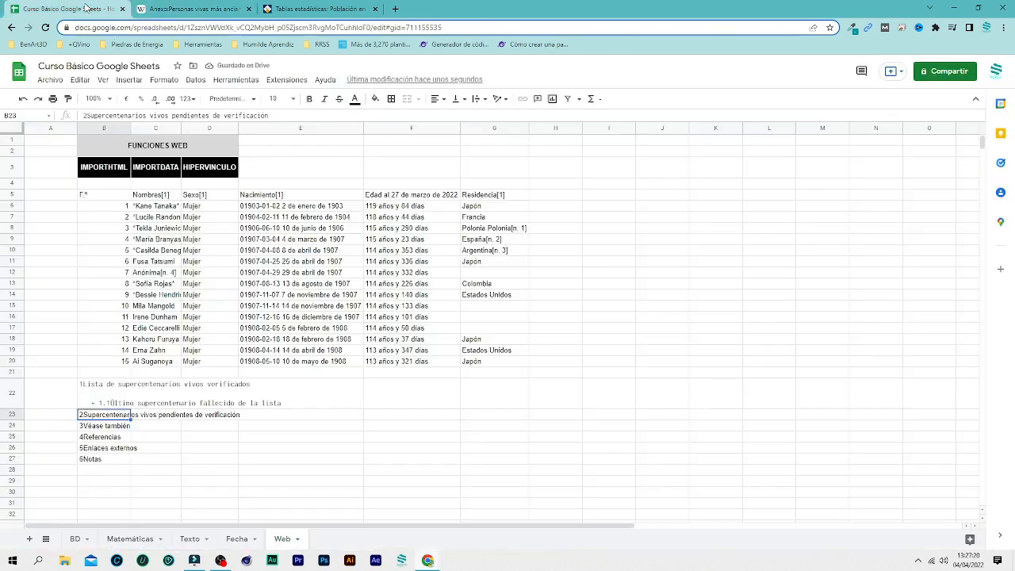
{"action": "left_click", "coordinate": [89, 392]}
{"action": "left_click", "coordinate": [459, 115]}
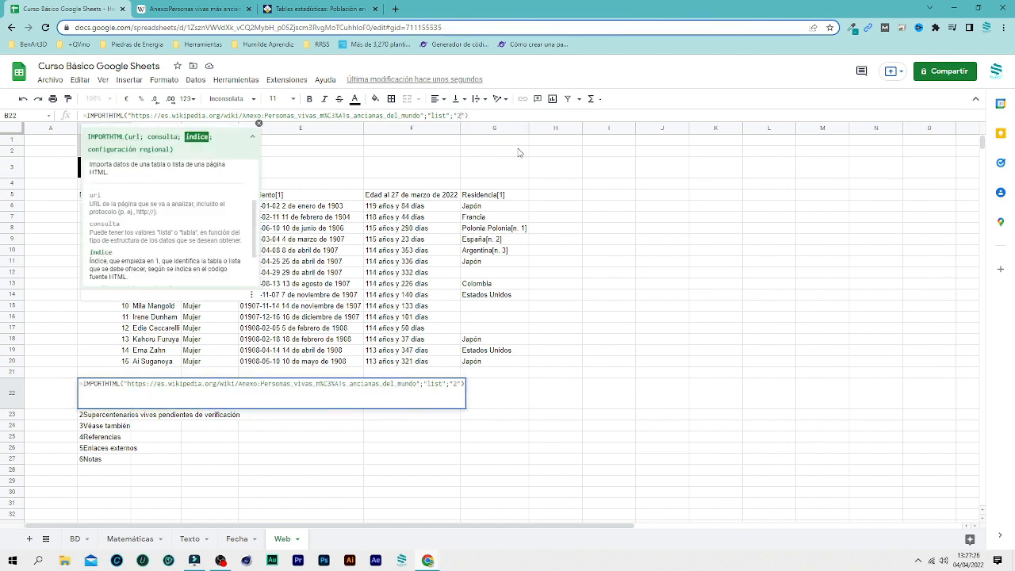
{"action": "key", "text": "Return"}
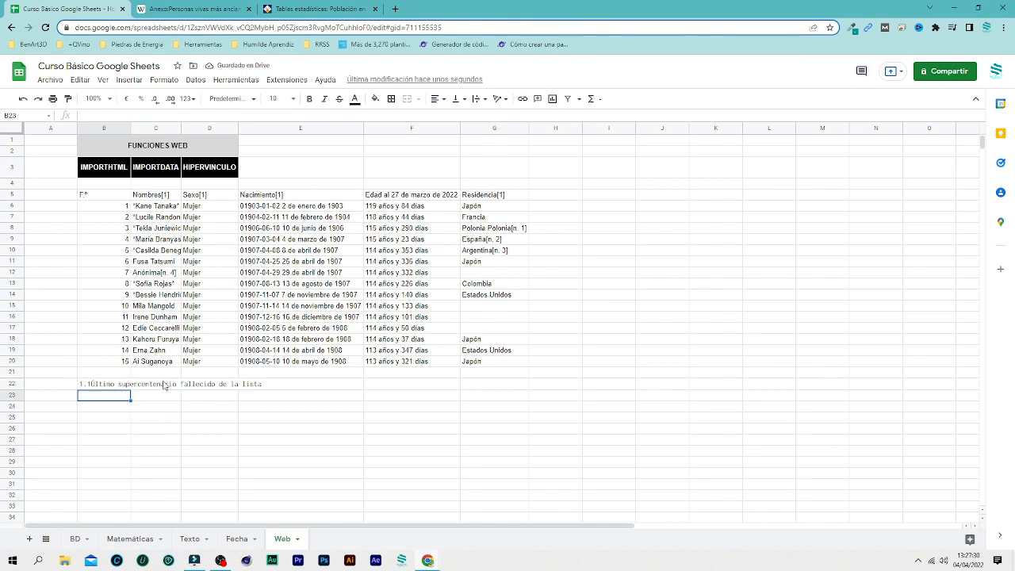
Examine the Wikipedia page for the heading "Último supercentenario fallecido de la lista", compare it with the imported list item, and select cell B22.
{"action": "left_click", "coordinate": [221, 17]}
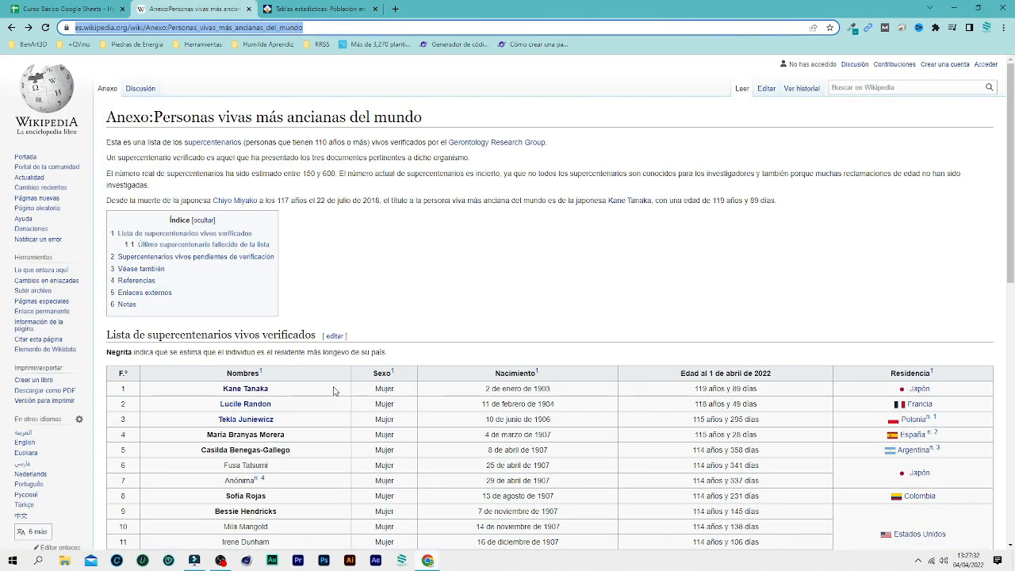
{"action": "scroll", "coordinate": [336, 389], "scroll_direction": "down", "scroll_amount": 3}
{"action": "scroll", "coordinate": [292, 399], "scroll_direction": "down", "scroll_amount": 1}
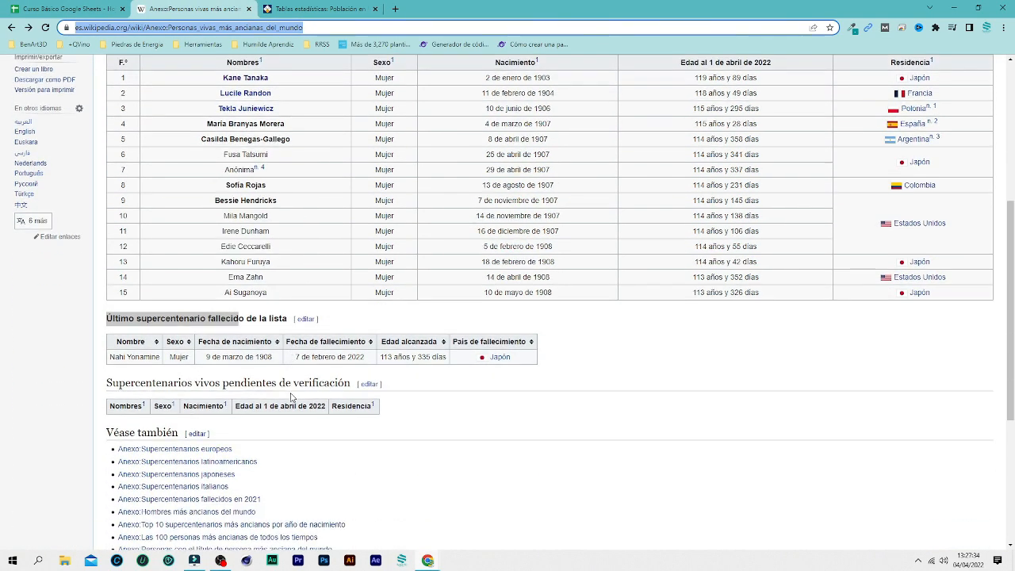
{"action": "scroll", "coordinate": [292, 400], "scroll_direction": "up", "scroll_amount": 1}
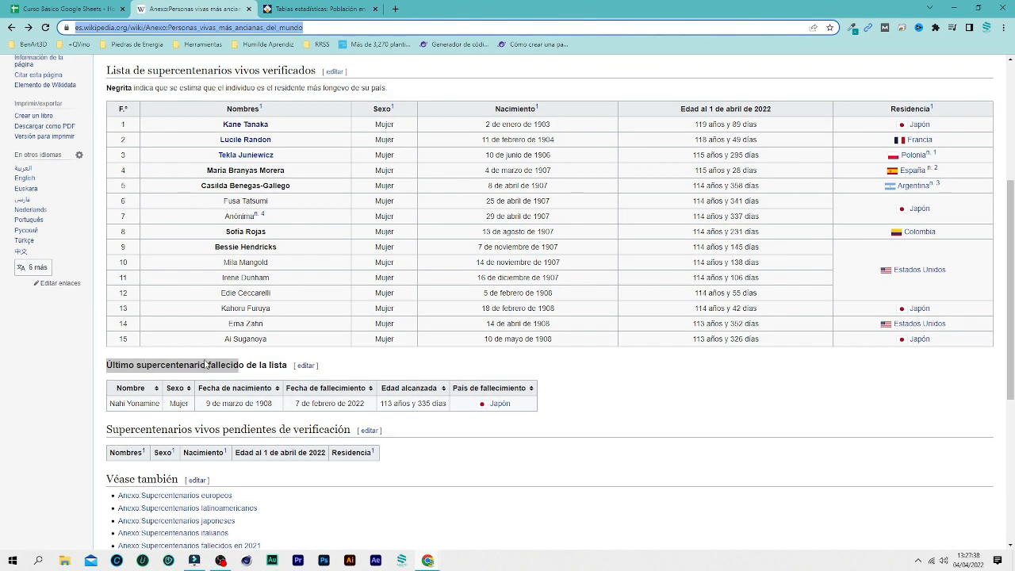
{"action": "left_click", "coordinate": [158, 369]}
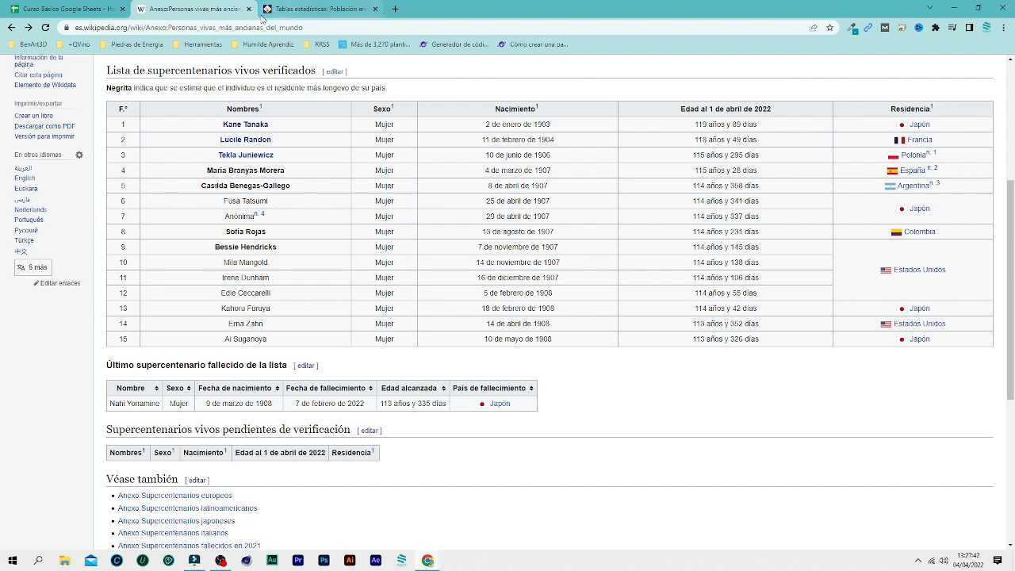
{"action": "left_click", "coordinate": [89, 11]}
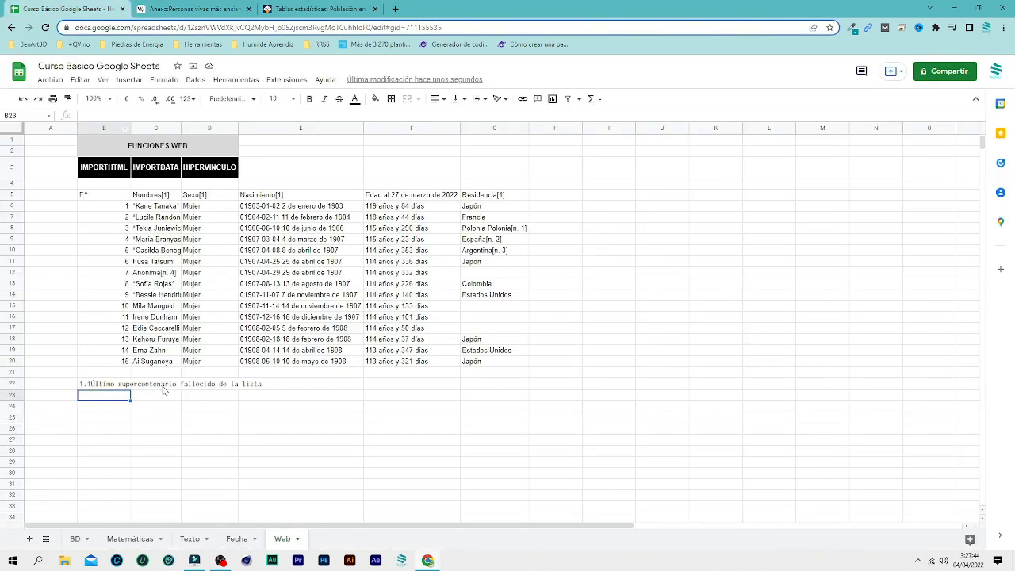
{"action": "left_click", "coordinate": [168, 10]}
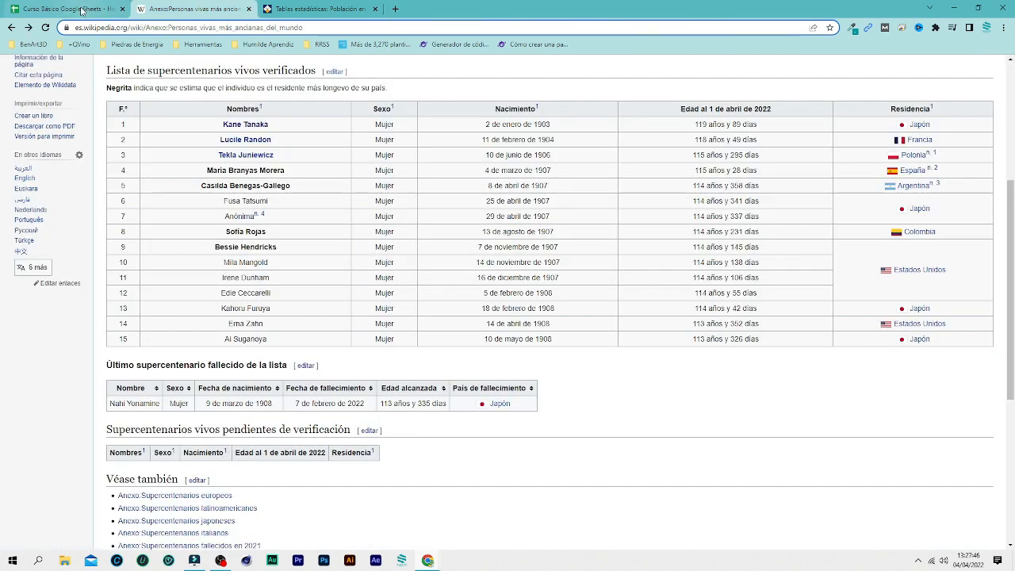
{"action": "left_click", "coordinate": [70, 11]}
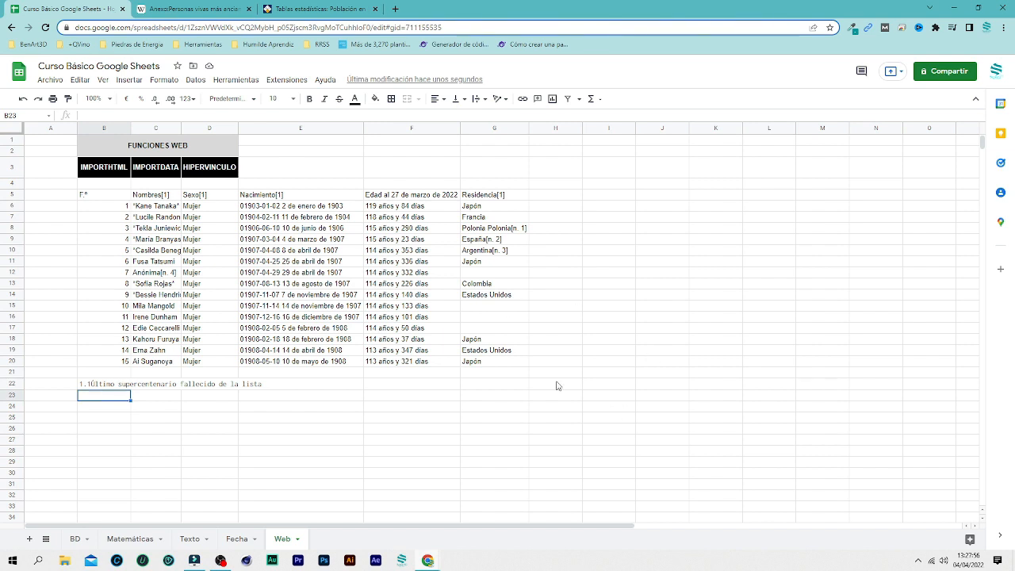
{"action": "left_click", "coordinate": [92, 387]}
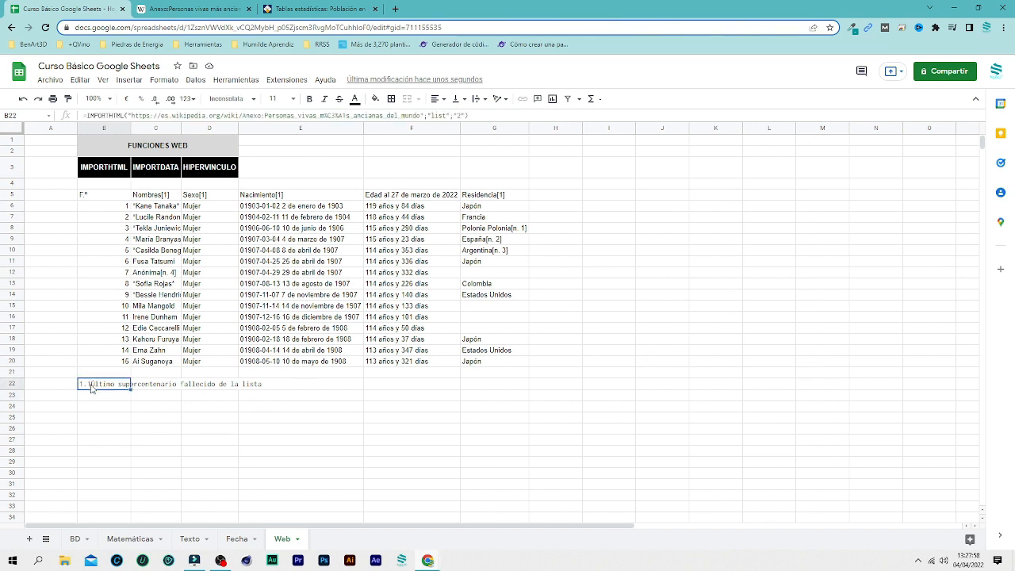
Delete the formula in B22 and review the url, consulta and índice arguments of B5's IMPORTHTML formula.
{"action": "key", "text": "Delete"}
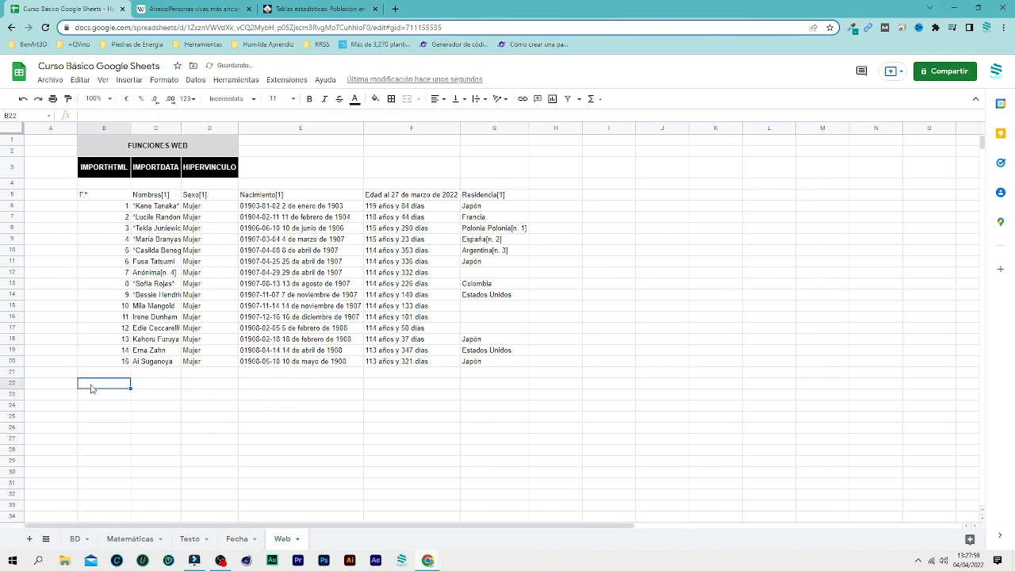
{"action": "left_click", "coordinate": [87, 196]}
{"action": "left_click", "coordinate": [159, 116]}
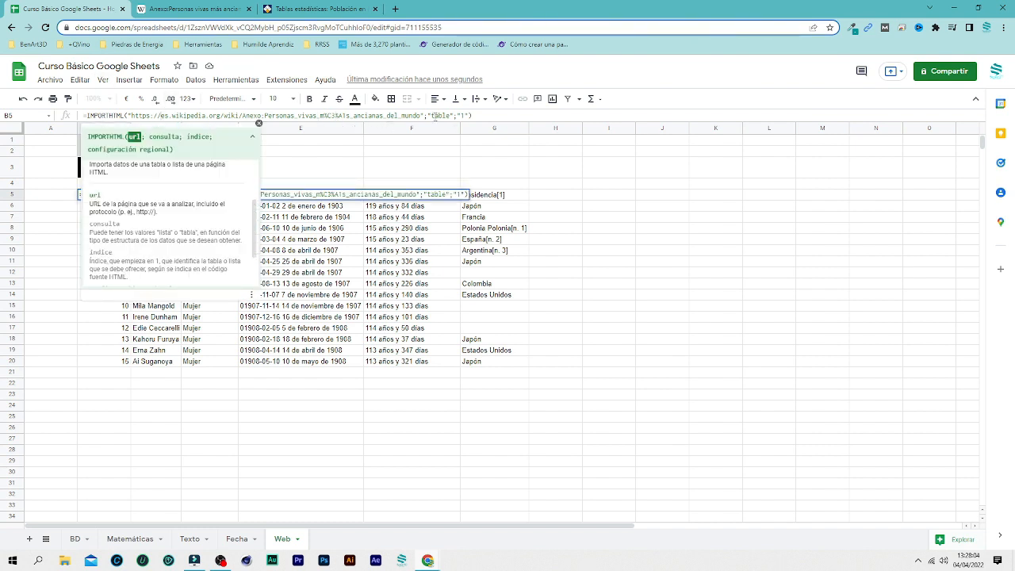
{"action": "left_click", "coordinate": [439, 116]}
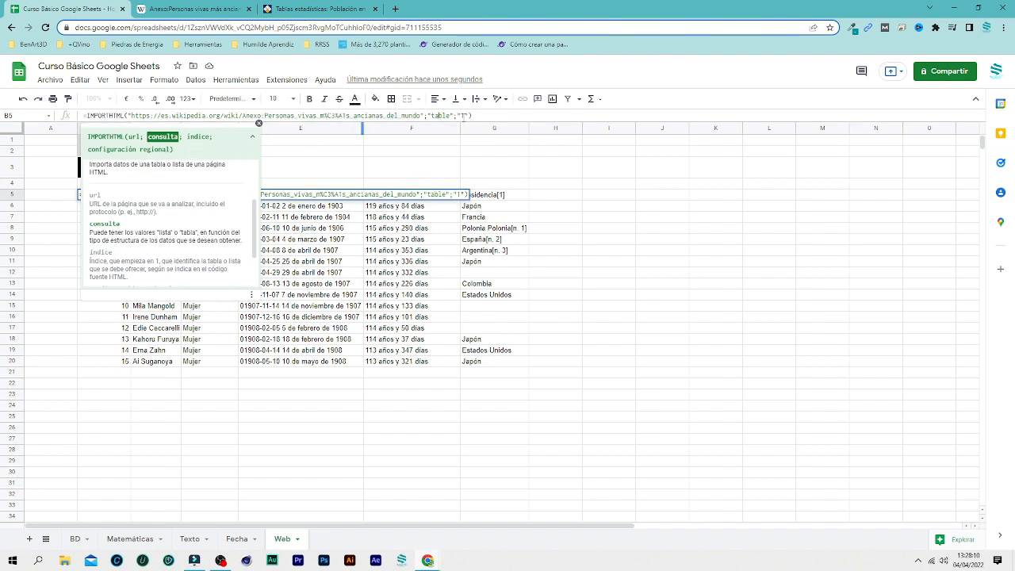
{"action": "left_click", "coordinate": [464, 115]}
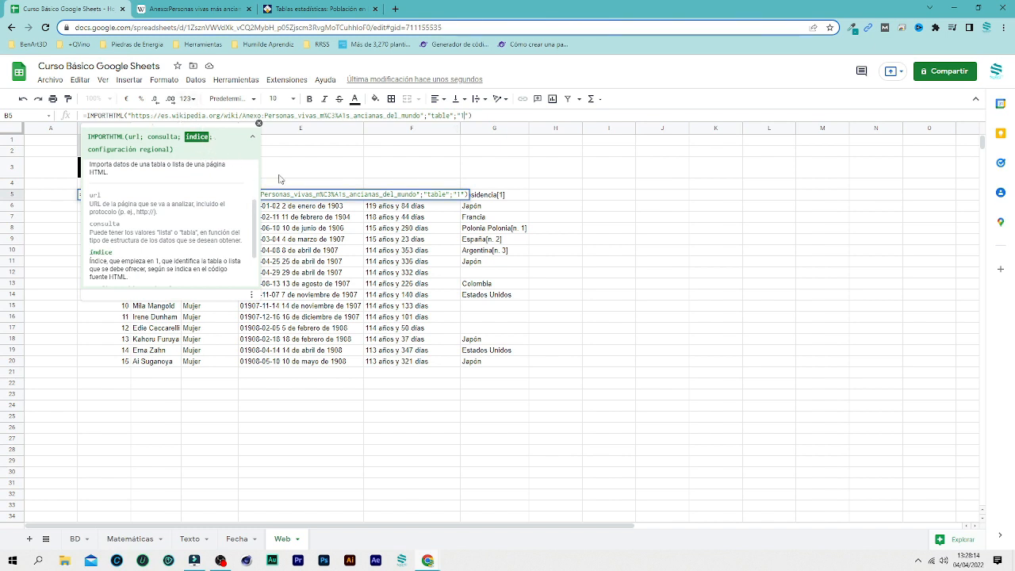
{"action": "scroll", "coordinate": [241, 220], "scroll_direction": "up", "scroll_amount": 5}
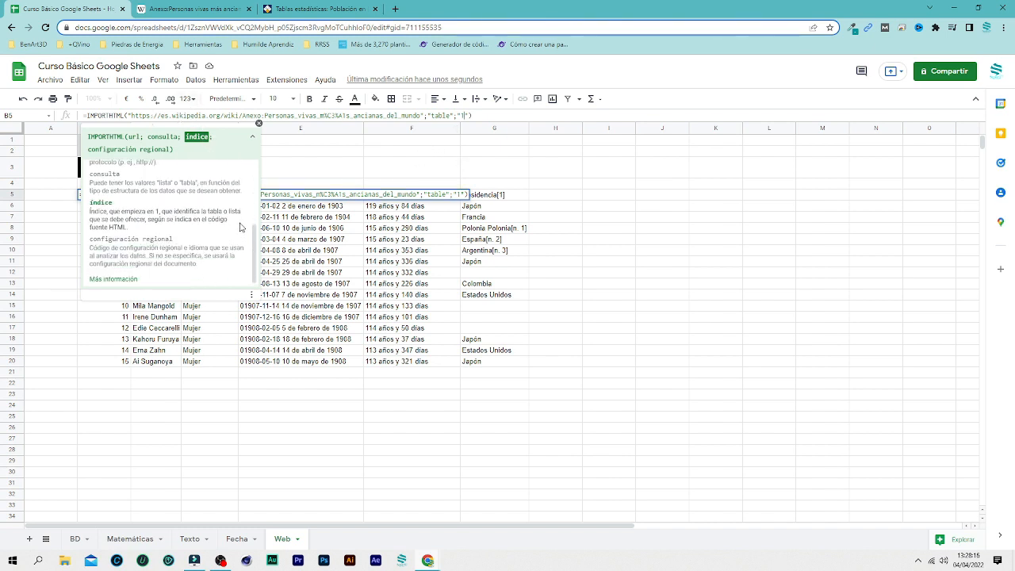
{"action": "left_click", "coordinate": [634, 305]}
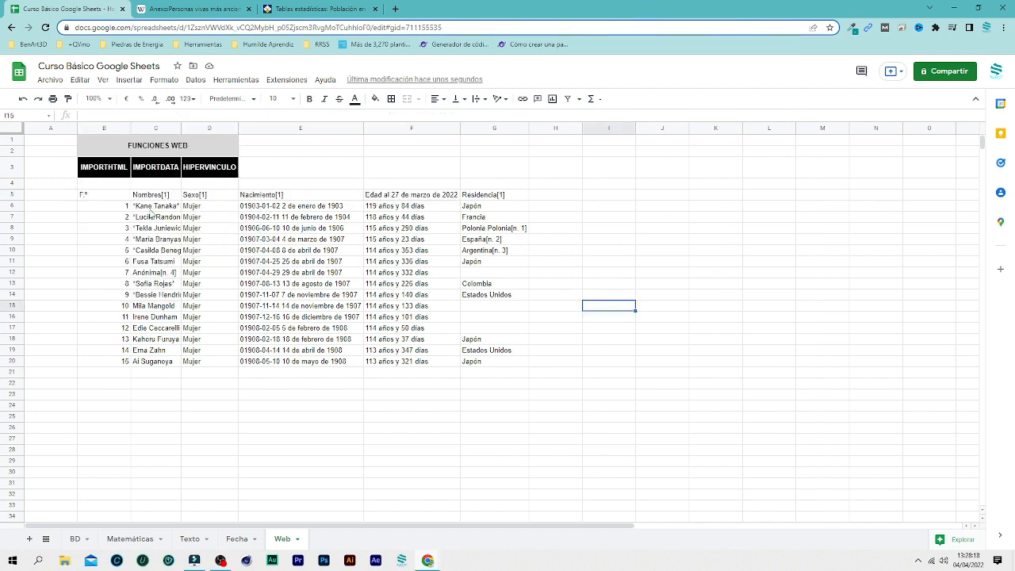
Delete the IMPORTHTML formula in B5 and view the EU 27 population table on the Eustat page.
{"action": "left_click", "coordinate": [100, 195]}
{"action": "key", "text": "Delete"}
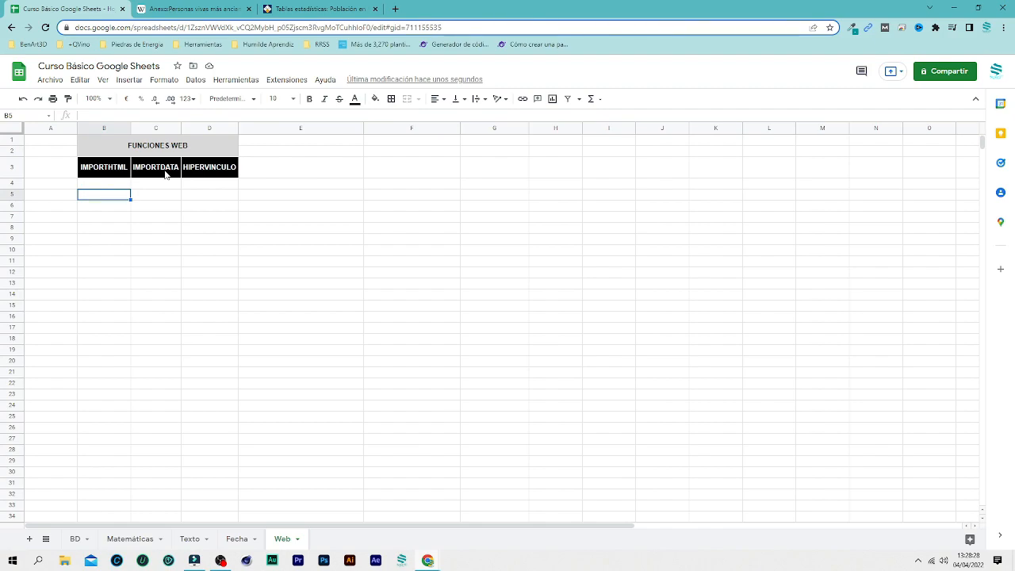
{"action": "left_click", "coordinate": [314, 11]}
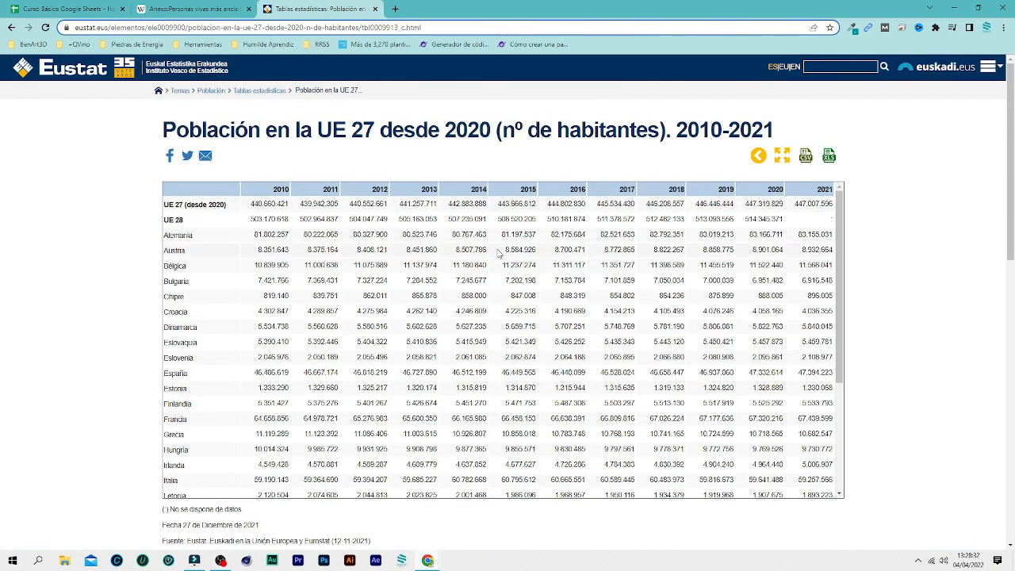
{"action": "scroll", "coordinate": [432, 262], "scroll_direction": "down", "scroll_amount": 3}
{"action": "scroll", "coordinate": [421, 284], "scroll_direction": "up", "scroll_amount": 3}
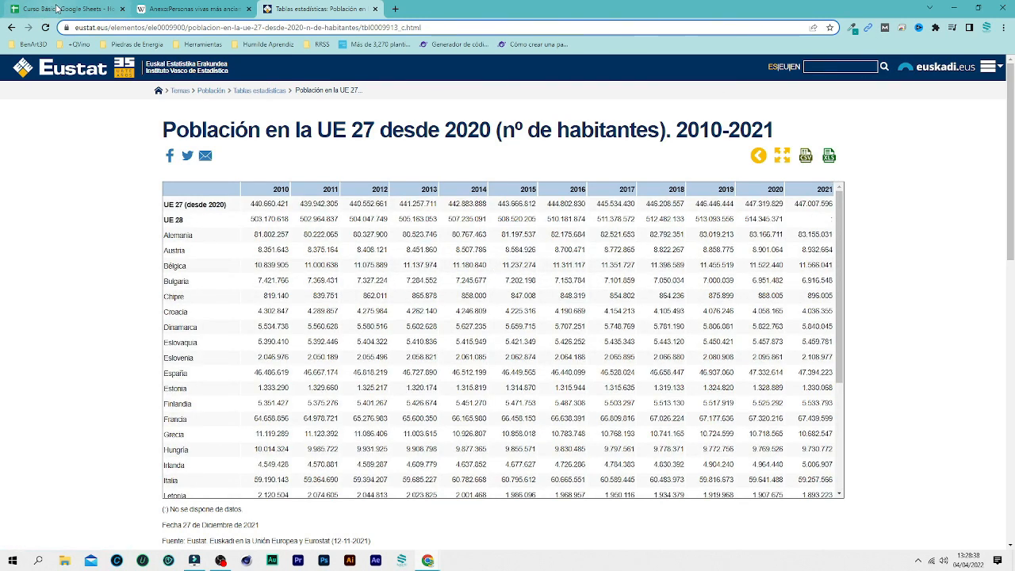
Return to the spreadsheet and insert the web function IMPORTDATA in cell B5.
{"action": "left_click", "coordinate": [40, 12]}
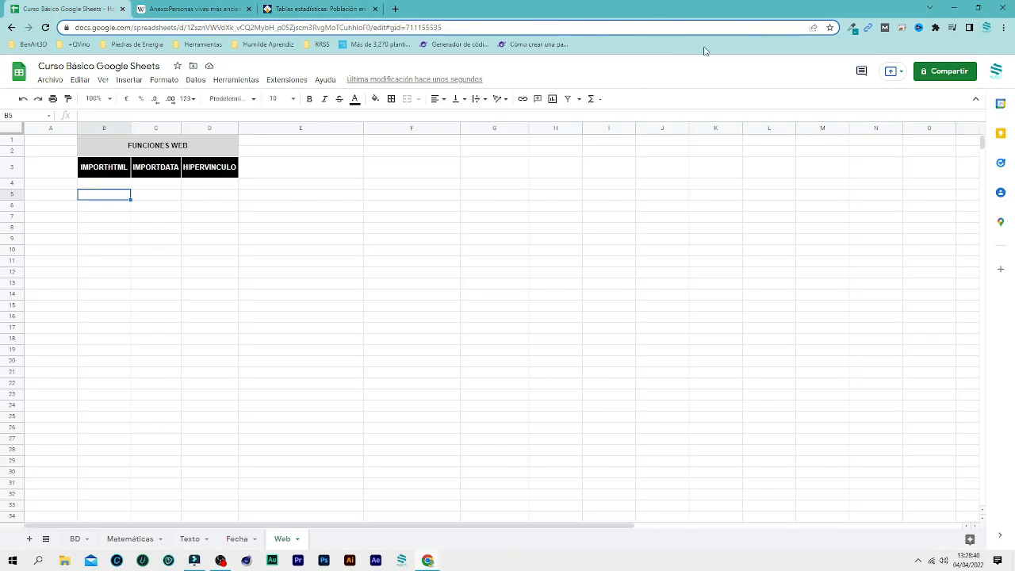
{"action": "left_click", "coordinate": [591, 99]}
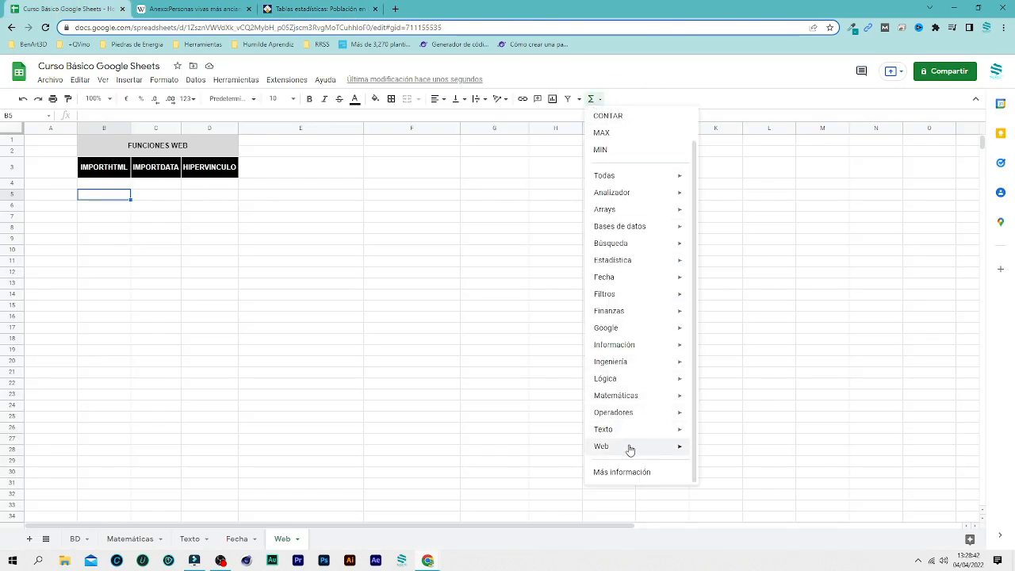
{"action": "mouse_move", "coordinate": [630, 449]}
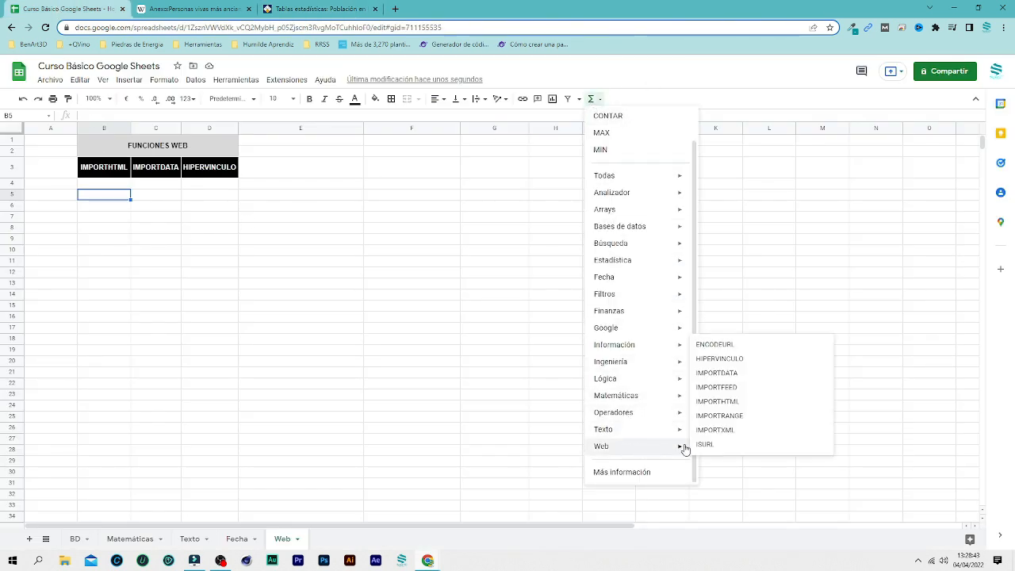
{"action": "left_click", "coordinate": [738, 381]}
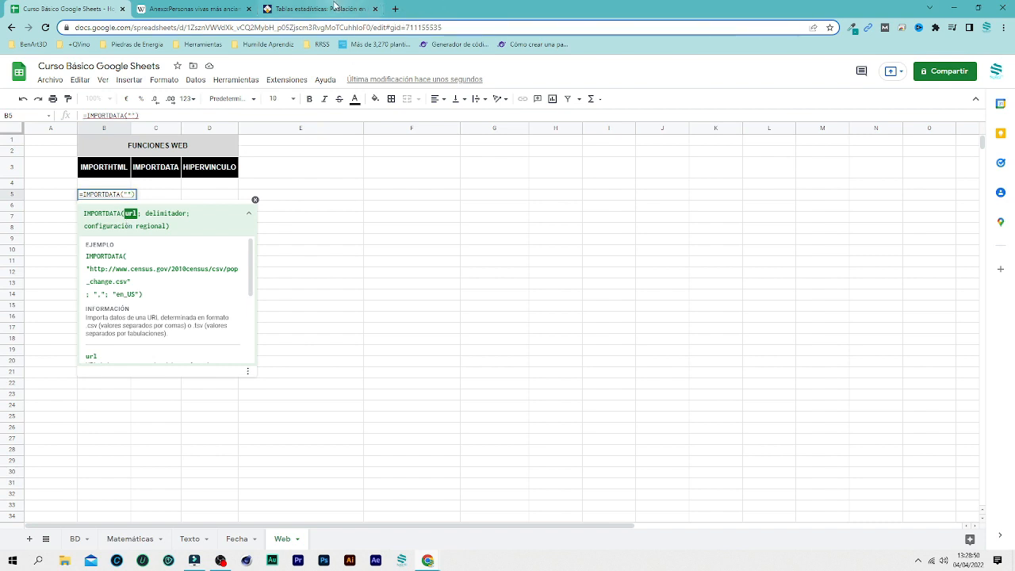
{"action": "left_click", "coordinate": [326, 9]}
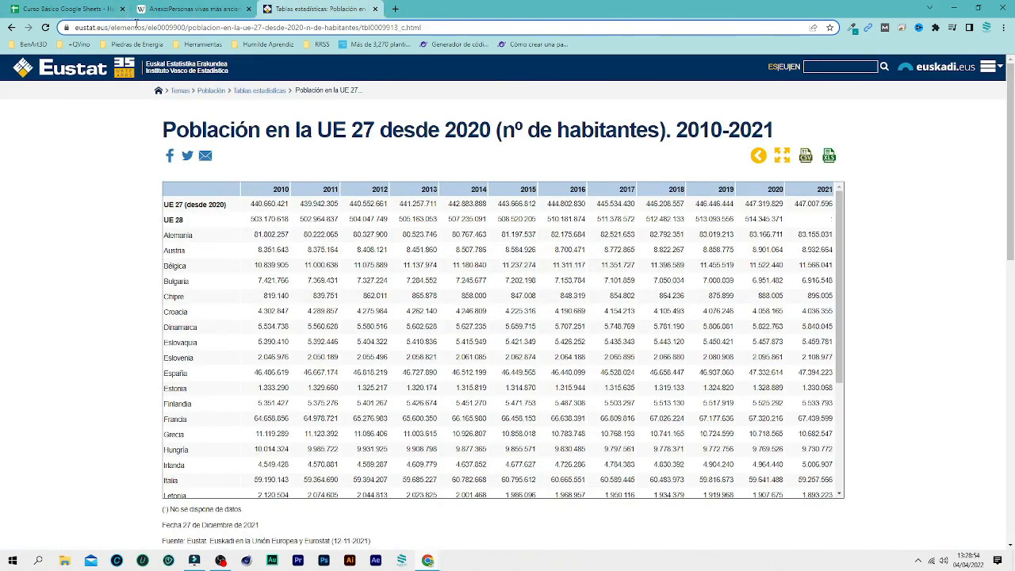
{"action": "right_click", "coordinate": [807, 163]}
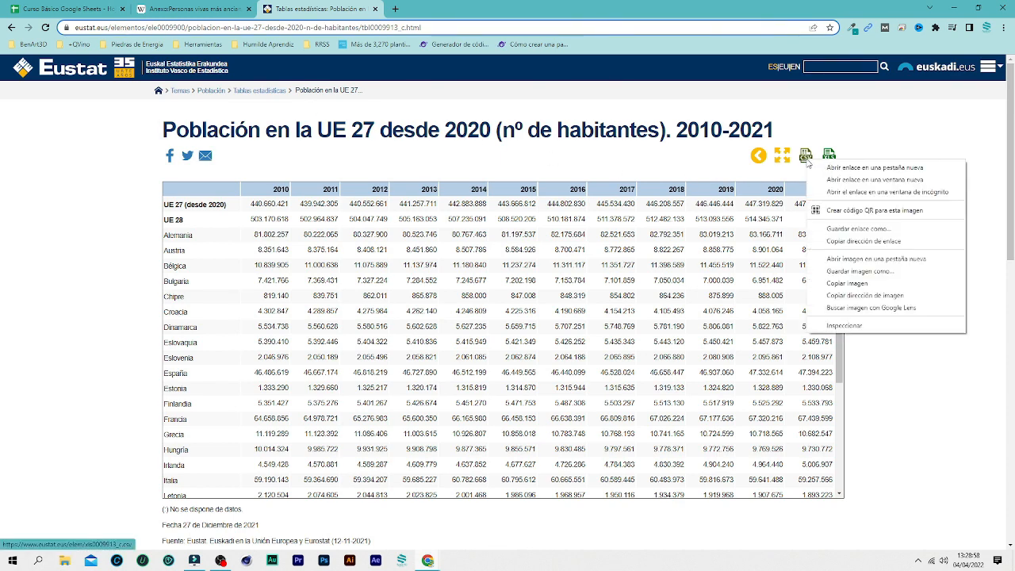
{"action": "left_click", "coordinate": [865, 241]}
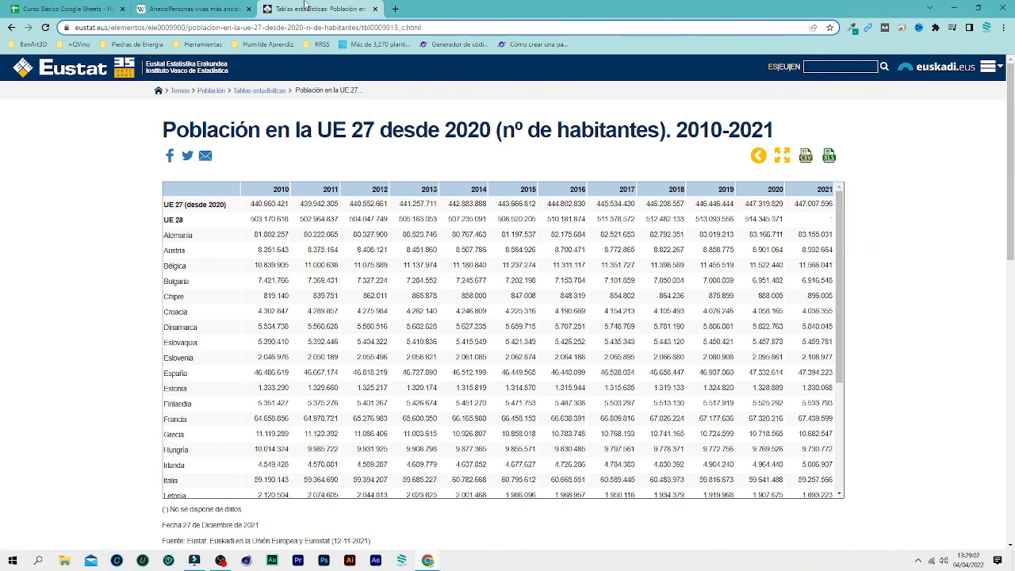
{"action": "left_click", "coordinate": [80, 10]}
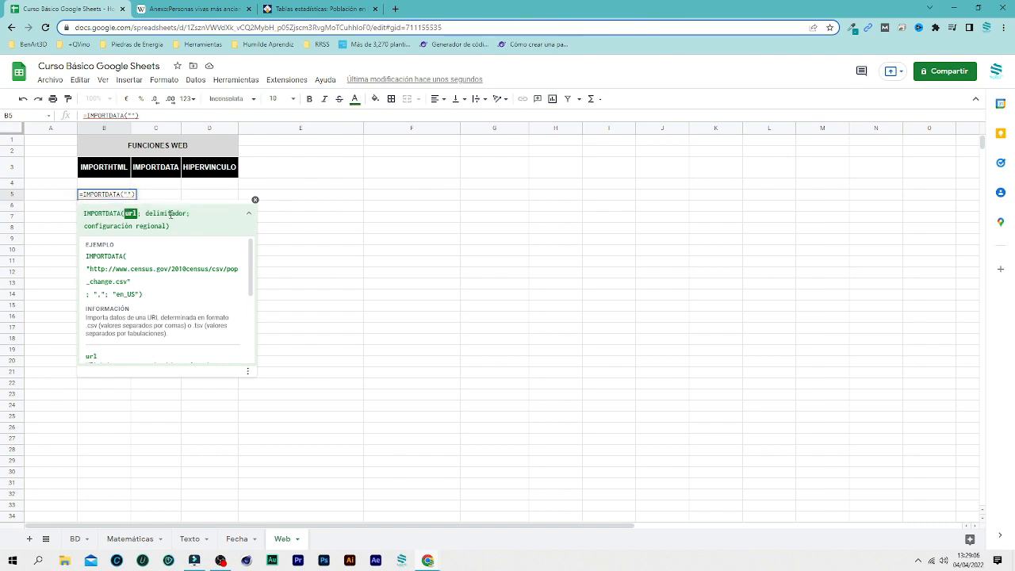
{"action": "type", "text": "https://www.eustat.eus/elem/xls0009913_c.csv"}
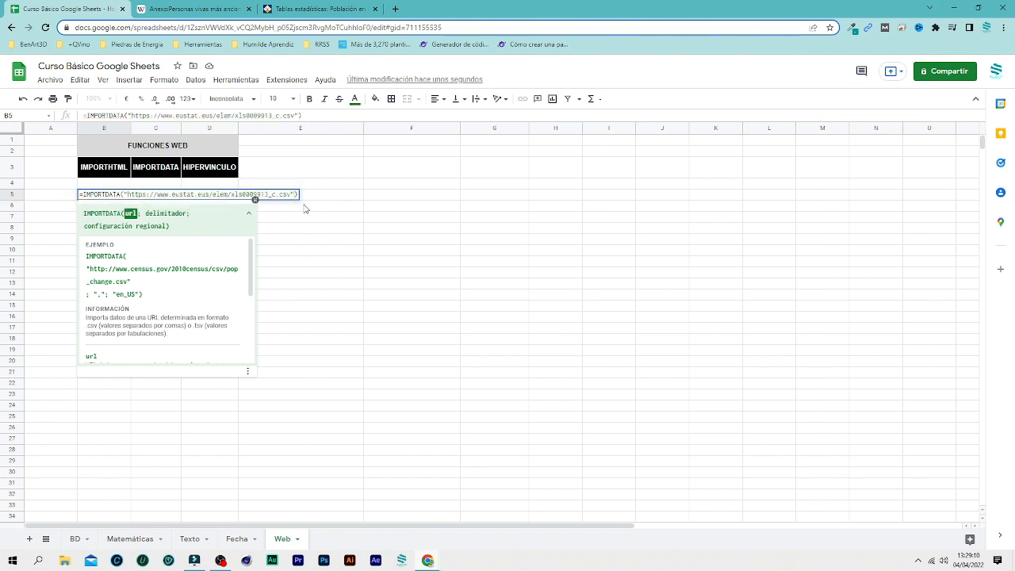
{"action": "type", "text": ";"}
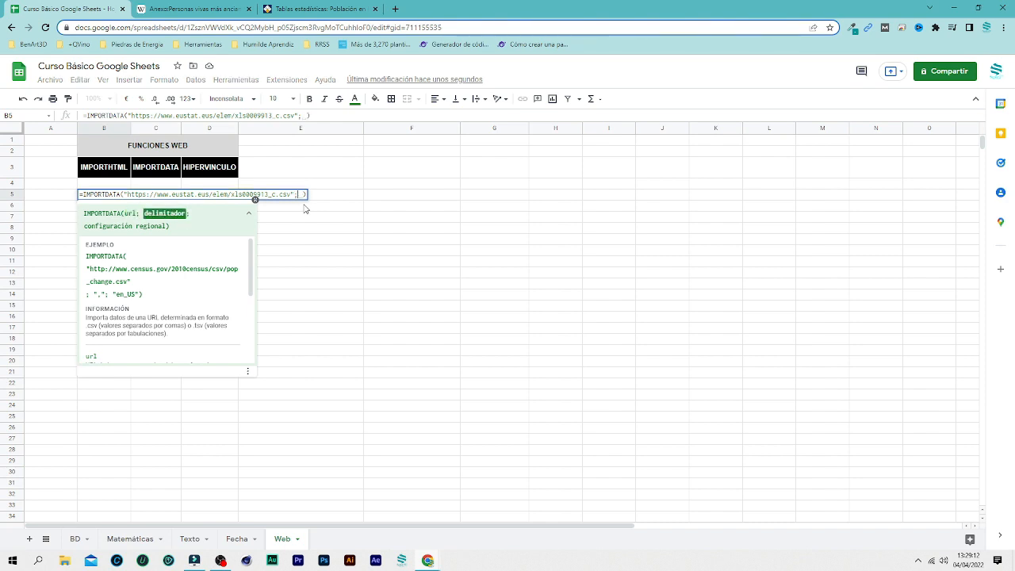
{"action": "key", "text": "BackSpace"}
{"action": "key", "text": "BackSpace"}
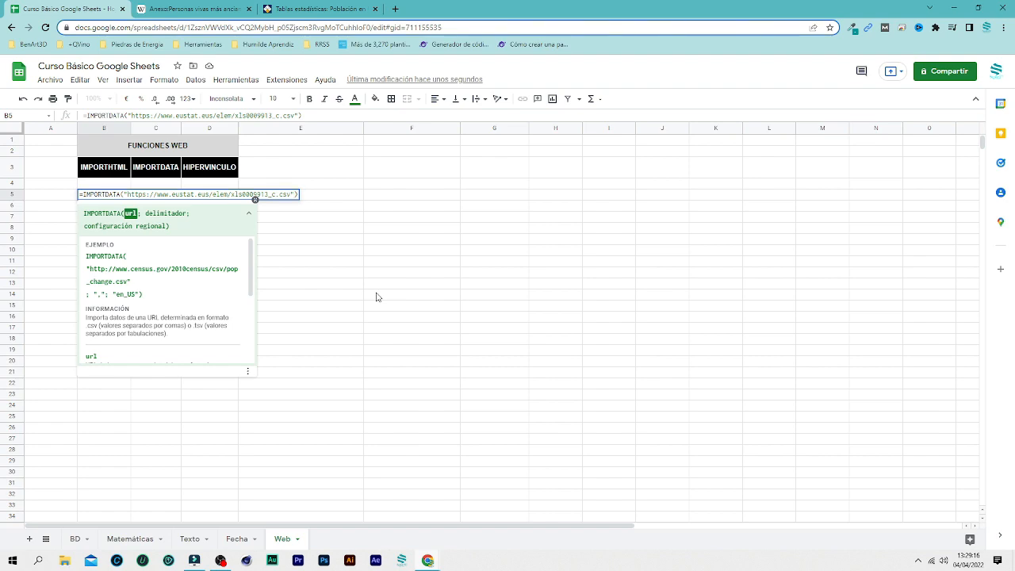
{"action": "key", "text": "Return"}
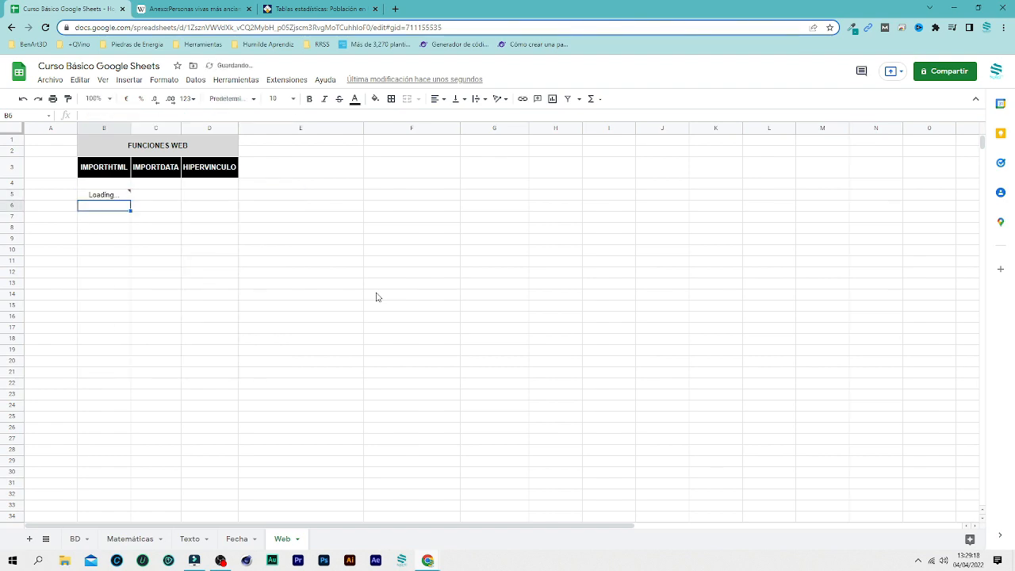
Examine how the imported population rows are separated, enlarging the sheet to 200% and restoring it to 100%.
{"action": "left_click", "coordinate": [248, 274]}
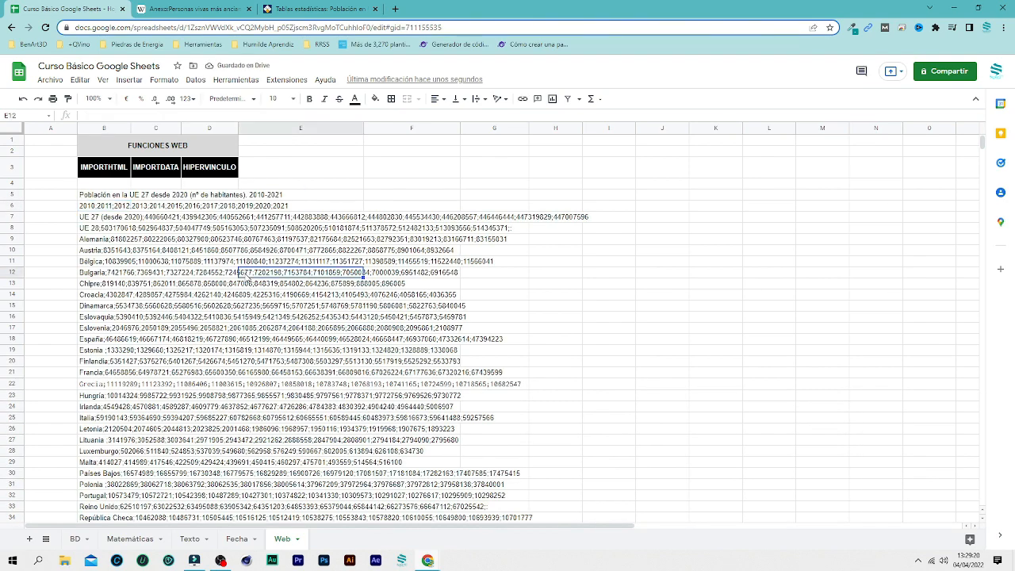
{"action": "scroll", "coordinate": [252, 341], "scroll_direction": "down", "scroll_amount": 2}
{"action": "scroll", "coordinate": [254, 347], "scroll_direction": "up", "scroll_amount": 2}
{"action": "left_click", "coordinate": [95, 98]}
{"action": "left_click", "coordinate": [98, 219]}
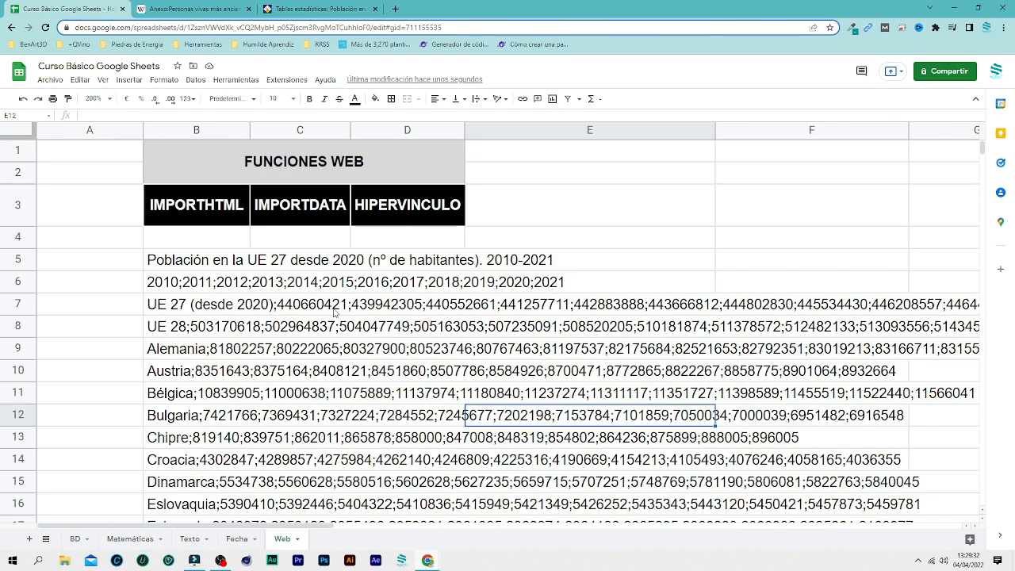
{"action": "left_click", "coordinate": [216, 284]}
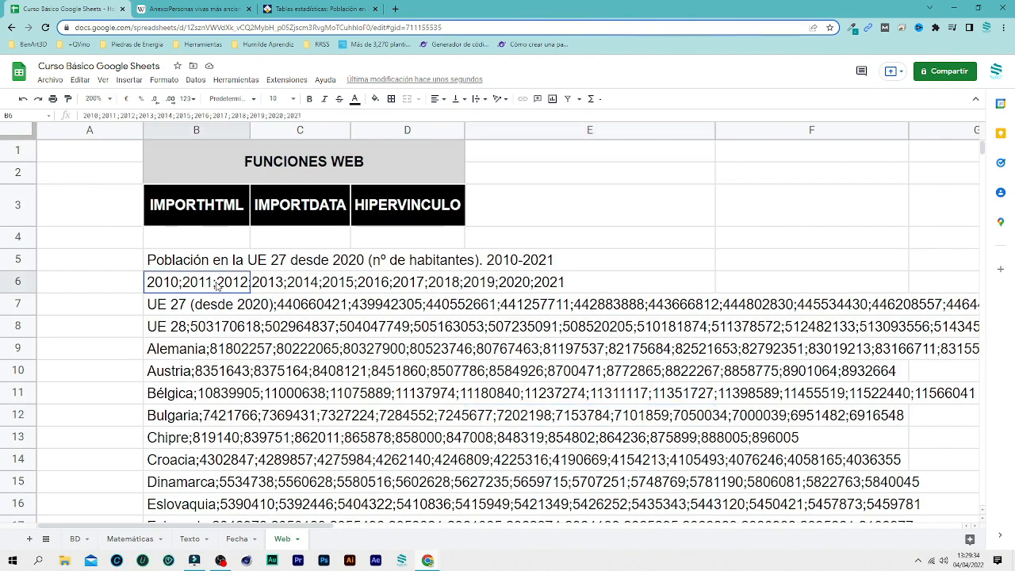
{"action": "left_click", "coordinate": [94, 98]}
{"action": "left_click", "coordinate": [98, 168]}
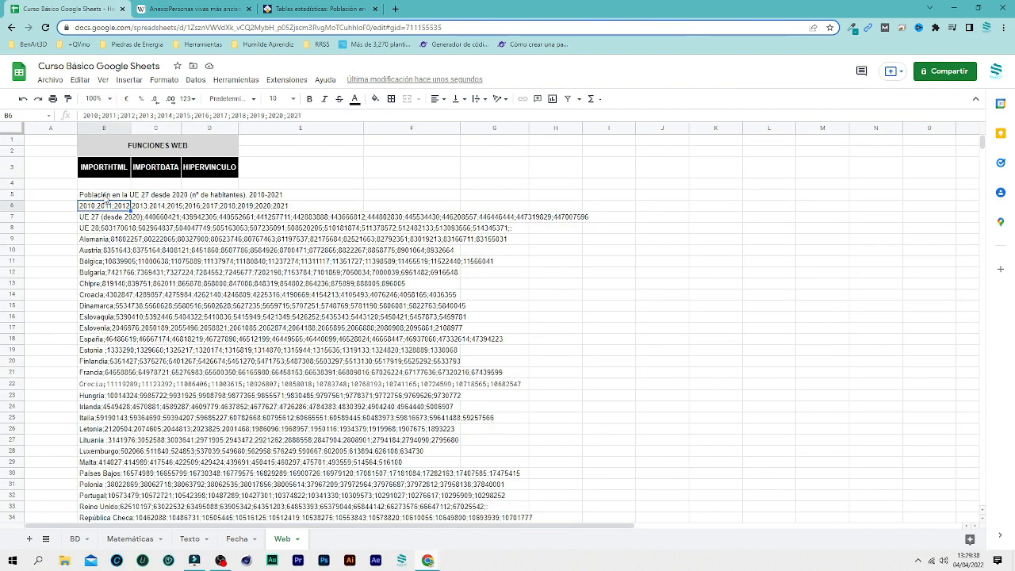
Add ";" as the delimitador argument in B5's IMPORTDATA formula and commit it.
{"action": "left_click", "coordinate": [101, 196]}
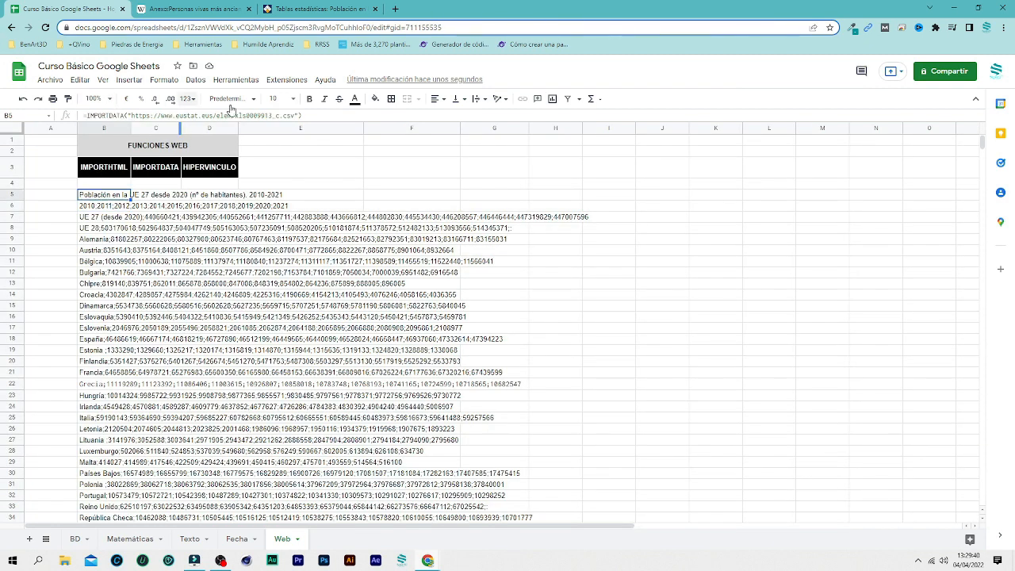
{"action": "left_click", "coordinate": [299, 116]}
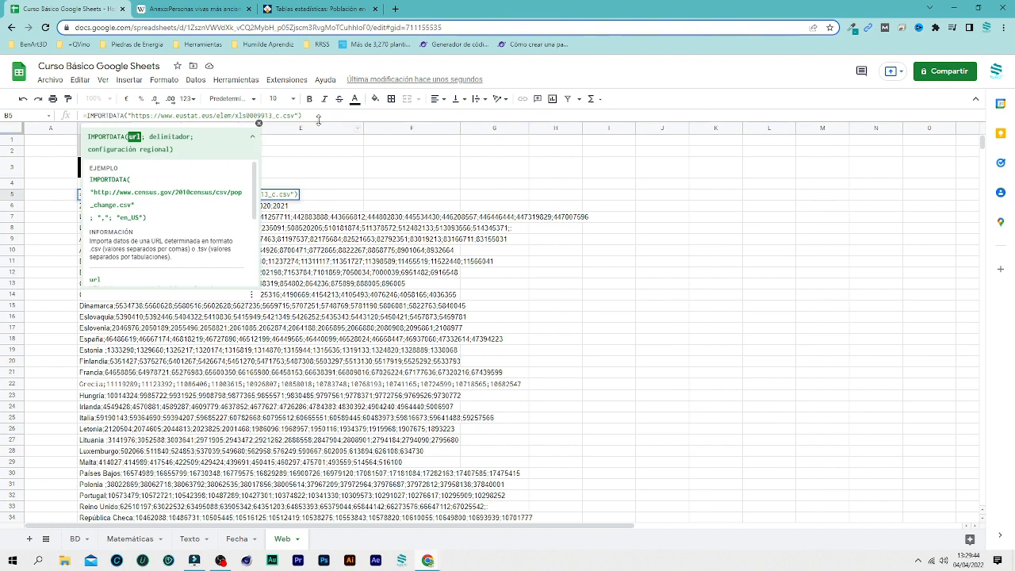
{"action": "type", "text": "; "}
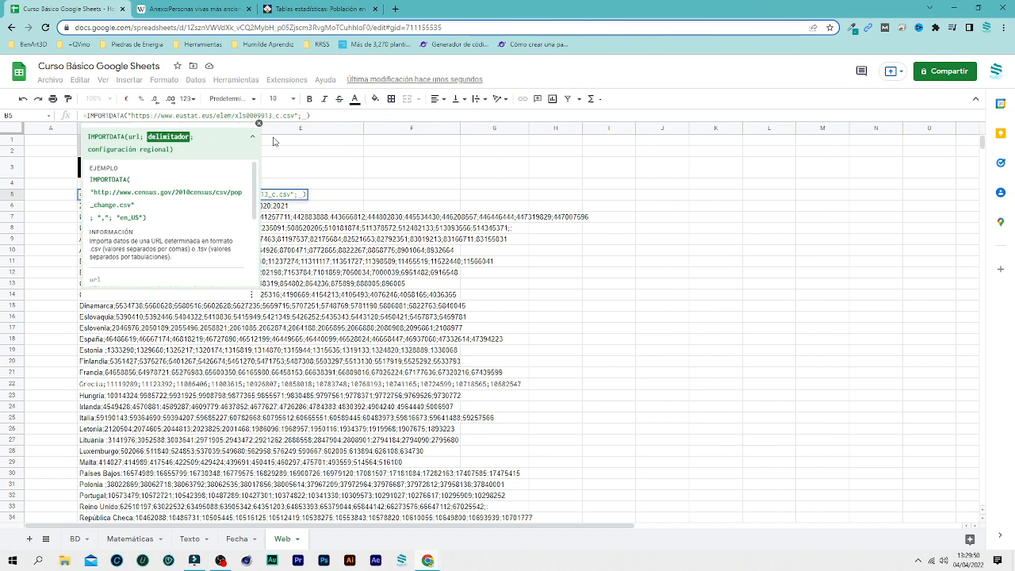
{"action": "type", "text": "\";"}
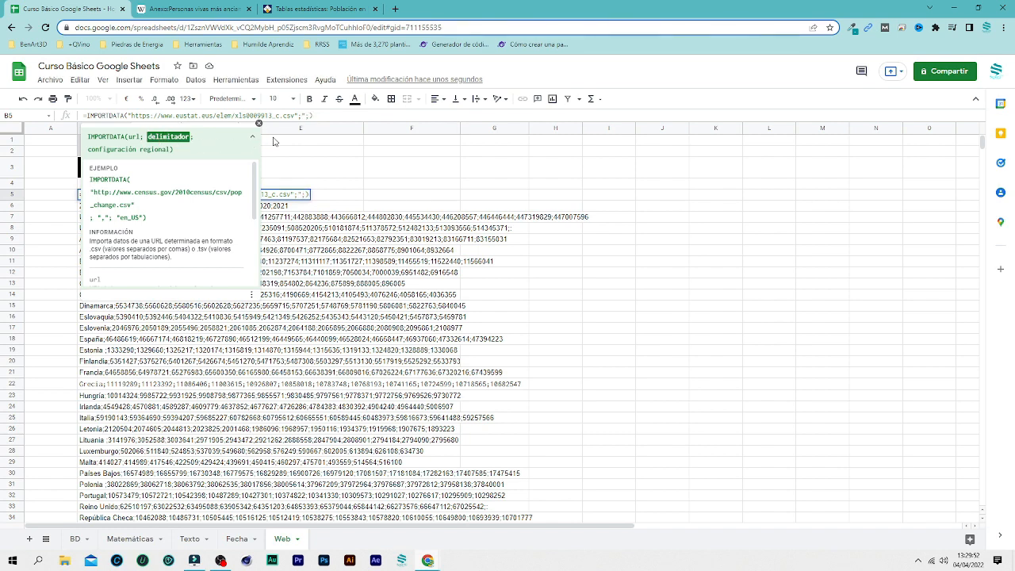
{"action": "type", "text": "\""}
{"action": "key", "text": "Return"}
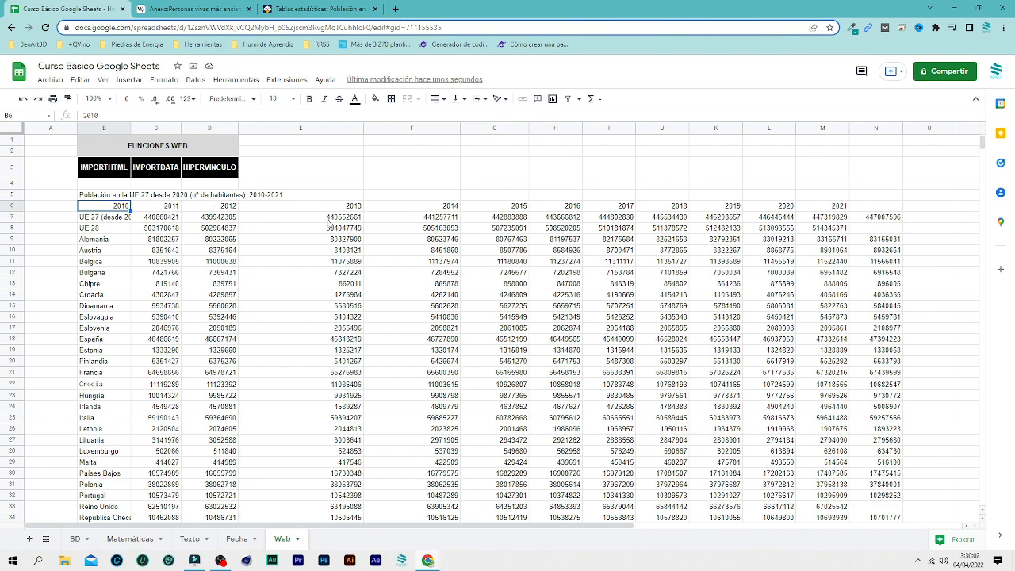
Compare the imported population columns with the original table on the Eustat page and return to the spreadsheet.
{"action": "scroll", "coordinate": [788, 283], "scroll_direction": "down", "scroll_amount": 5}
{"action": "scroll", "coordinate": [714, 238], "scroll_direction": "up", "scroll_amount": 5}
{"action": "left_click", "coordinate": [318, 8]}
{"action": "scroll", "coordinate": [352, 310], "scroll_direction": "down", "scroll_amount": 5}
{"action": "scroll", "coordinate": [352, 310], "scroll_direction": "up", "scroll_amount": 4}
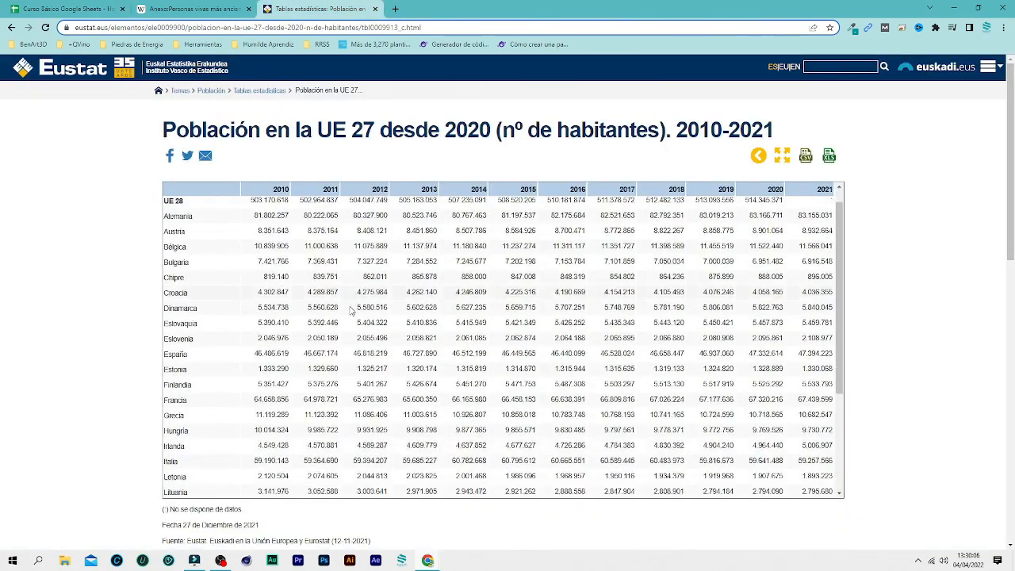
{"action": "scroll", "coordinate": [352, 311], "scroll_direction": "up", "scroll_amount": 1}
{"action": "left_click", "coordinate": [70, 9]}
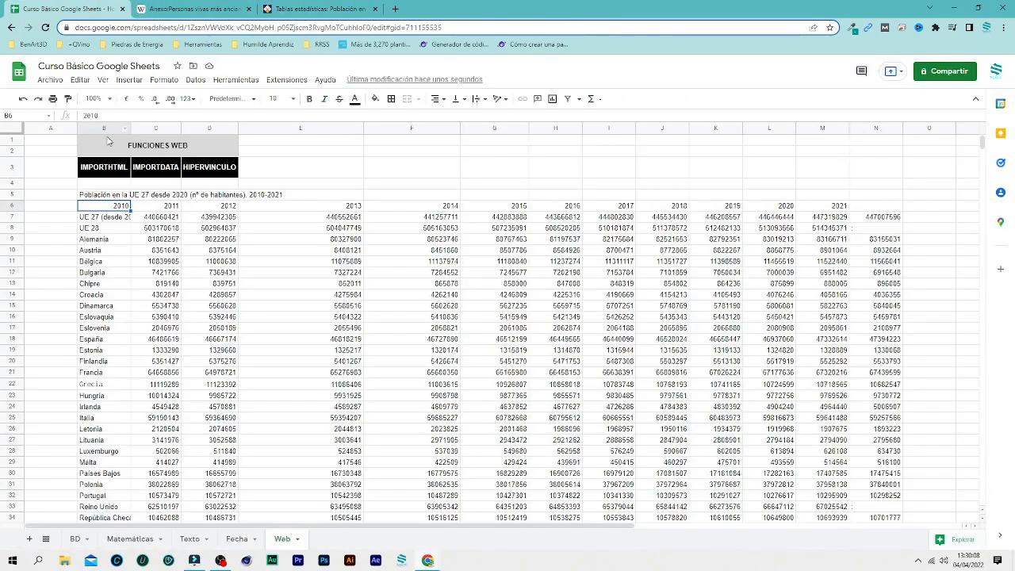
Undo the delimiter change in B5's IMPORTDATA formula and select cell I5.
{"action": "left_click", "coordinate": [99, 196]}
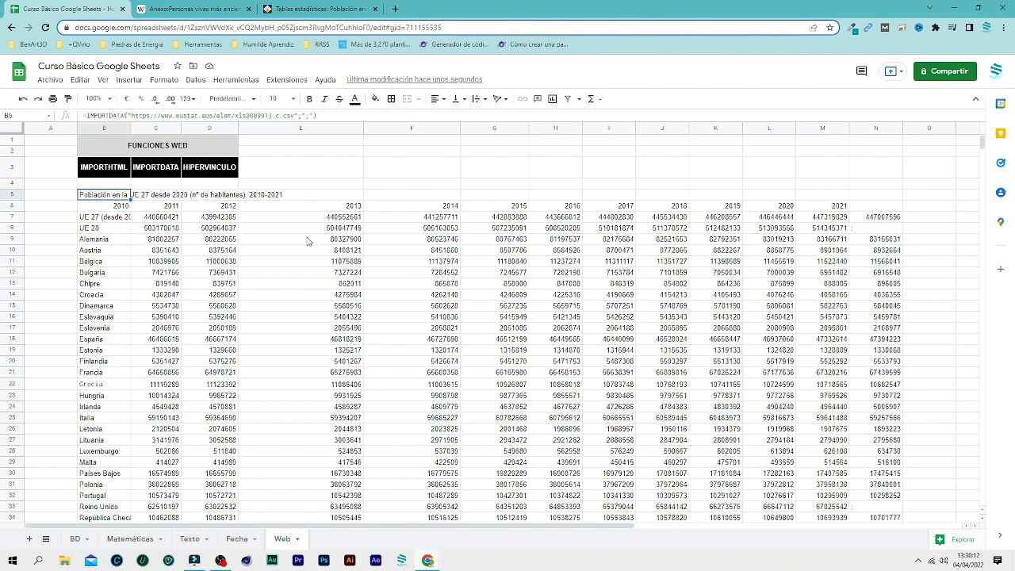
{"action": "key", "text": "ctrl+z"}
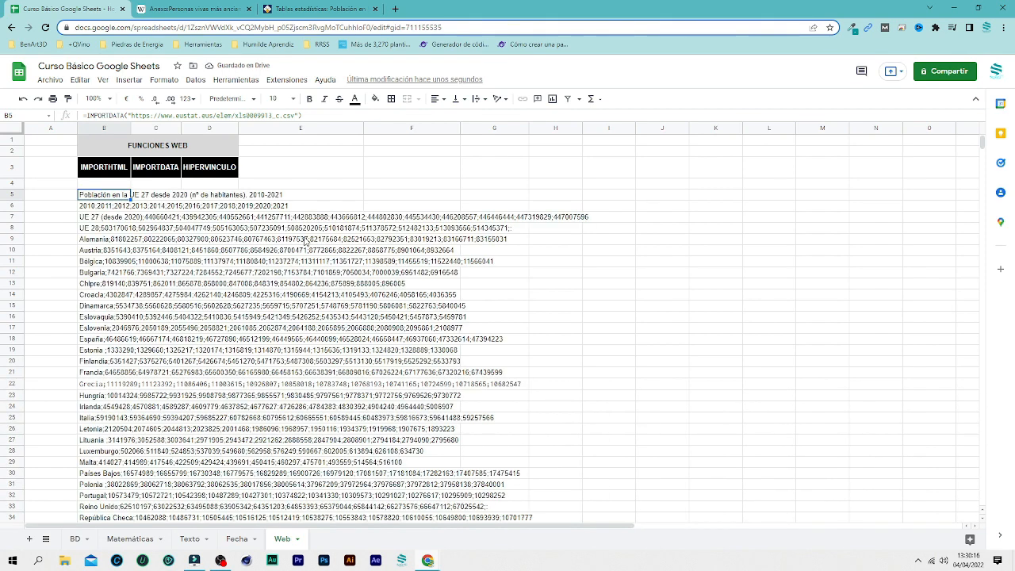
{"action": "left_click", "coordinate": [600, 210]}
{"action": "left_click", "coordinate": [615, 197]}
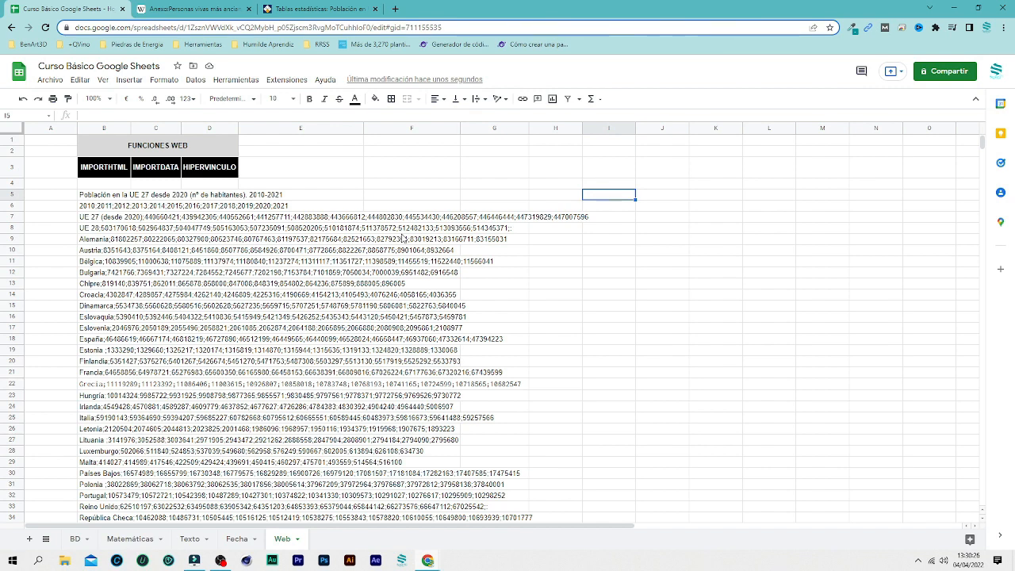
Enter =SPLIT(B5;";") in cell I5 to divide the imported text at its semicolons.
{"action": "type", "text": "=spli"}
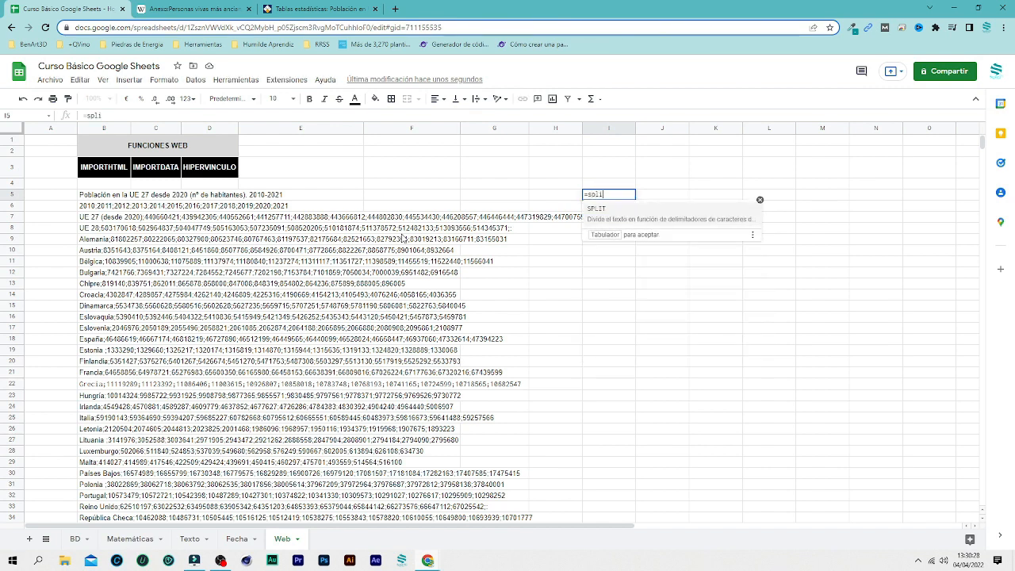
{"action": "type", "text": "t"}
{"action": "left_click", "coordinate": [602, 217]}
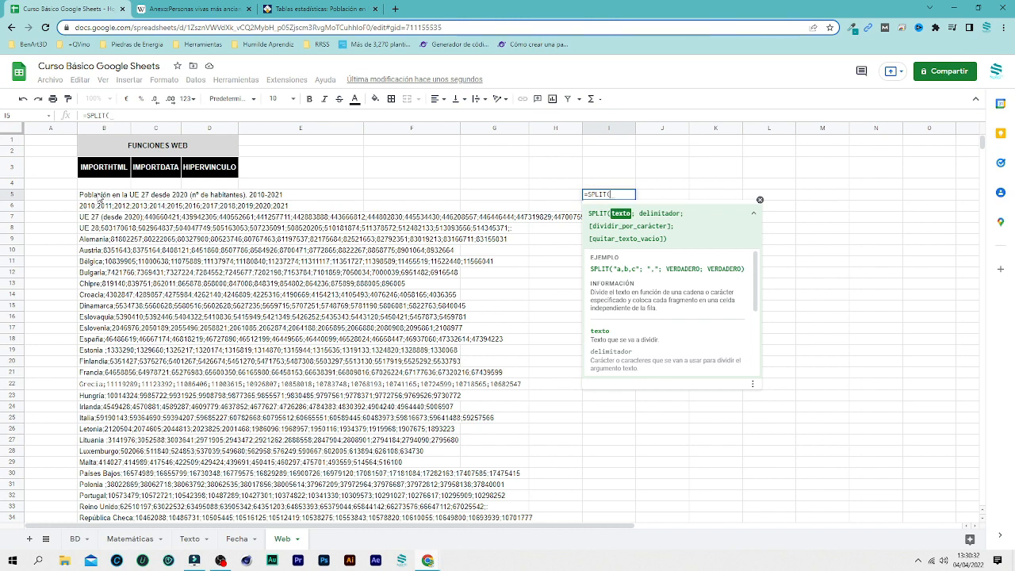
{"action": "left_click", "coordinate": [100, 198]}
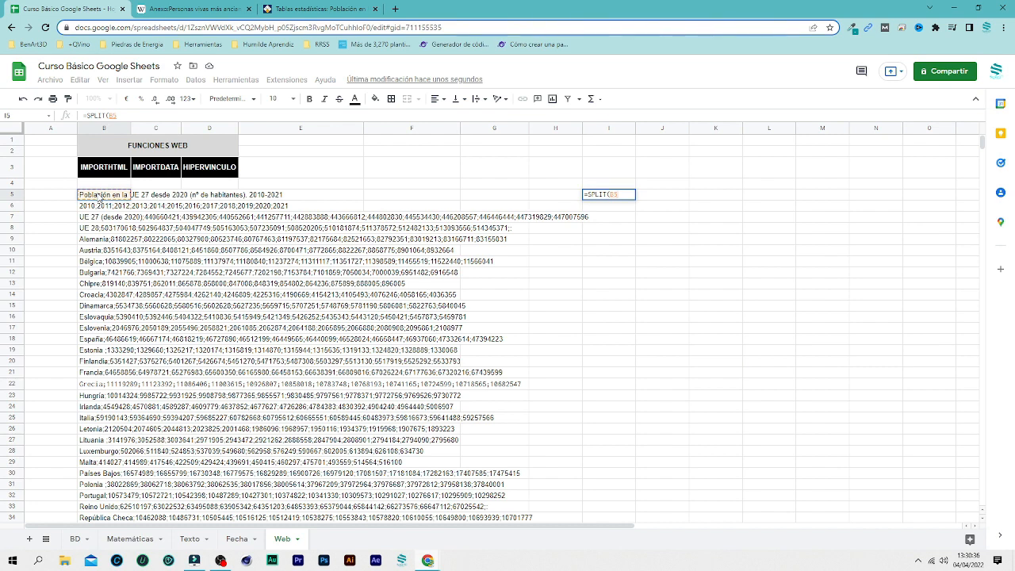
{"action": "type", "text": ";"}
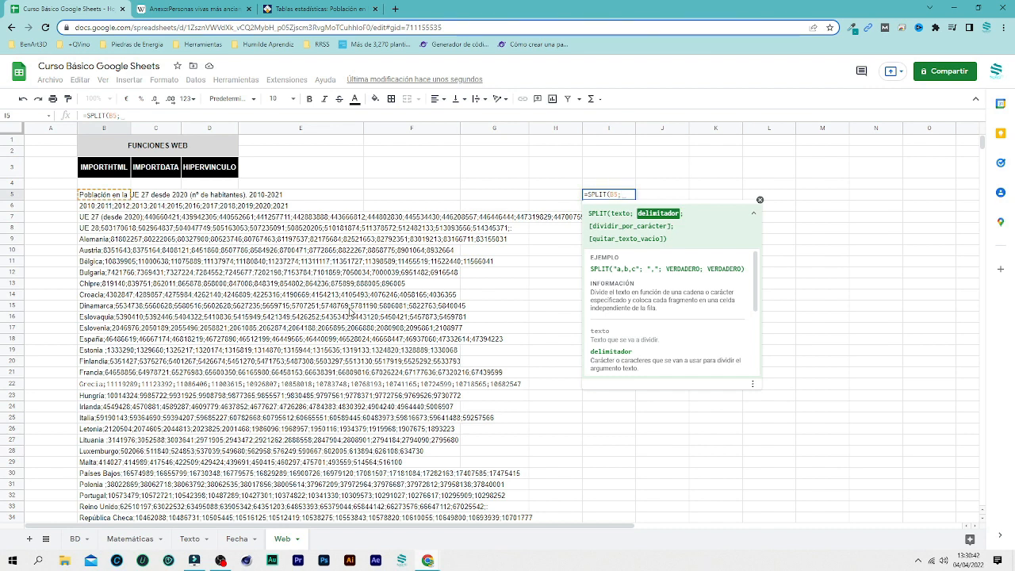
{"action": "type", "text": "\""}
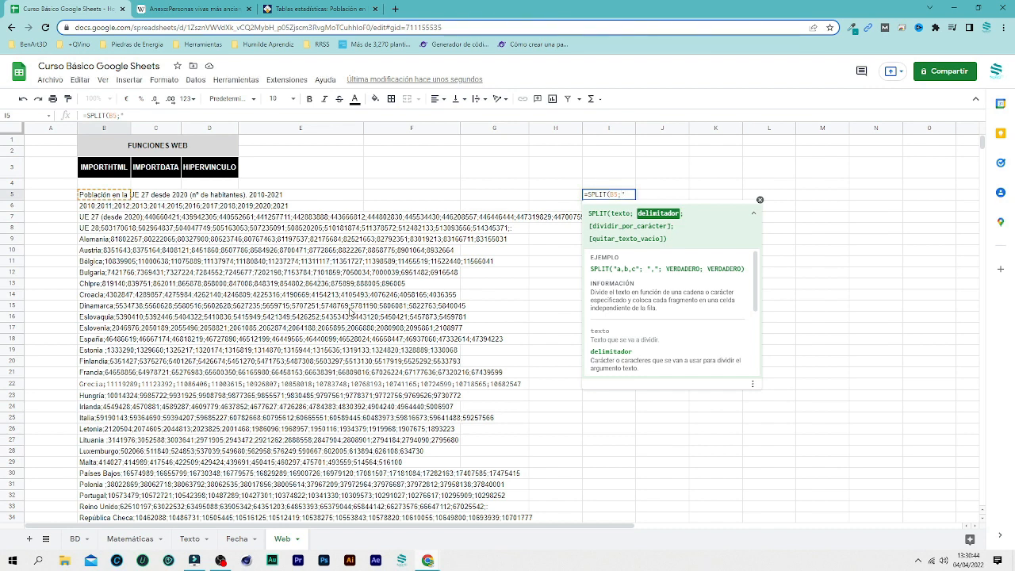
{"action": "type", "text": ";\""}
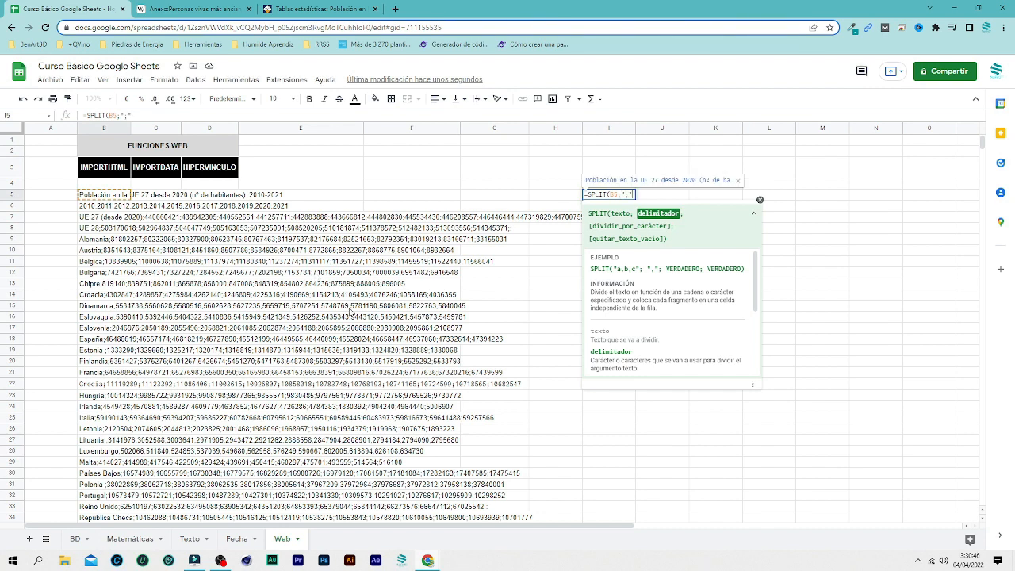
{"action": "type", "text": ")"}
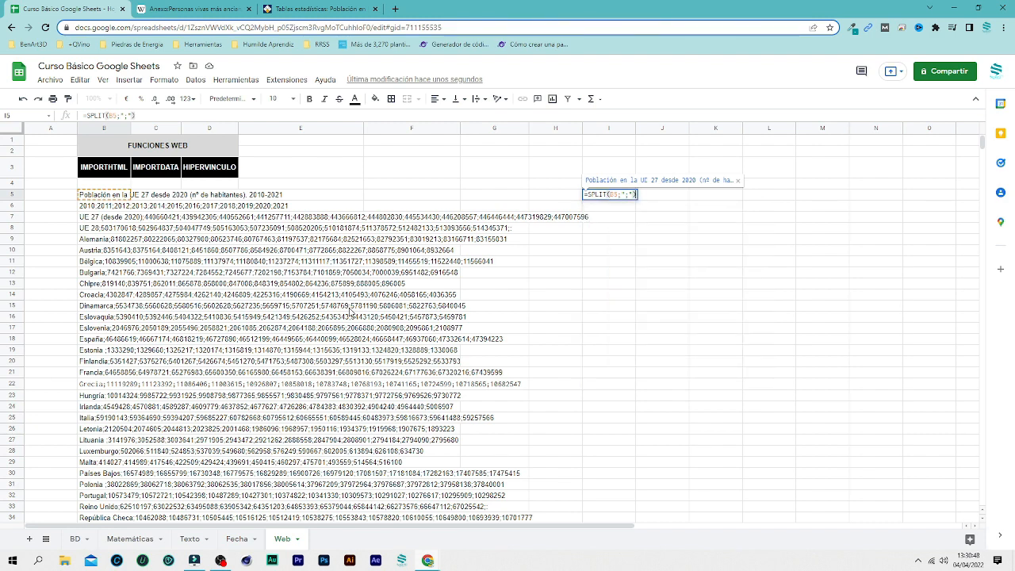
{"action": "key", "text": "Return"}
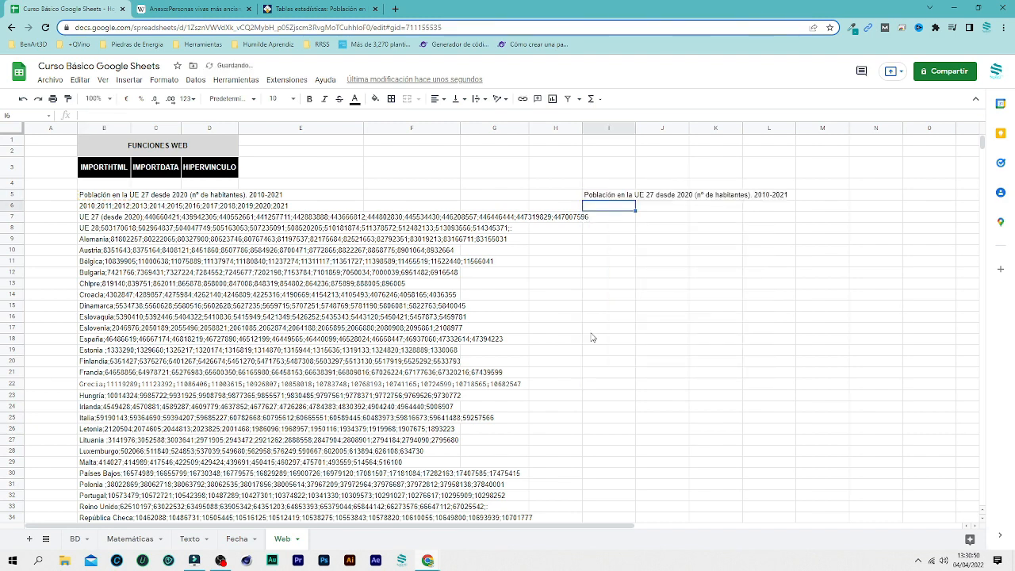
Fill the SPLIT formula from I5 down through I37.
{"action": "left_click", "coordinate": [631, 196]}
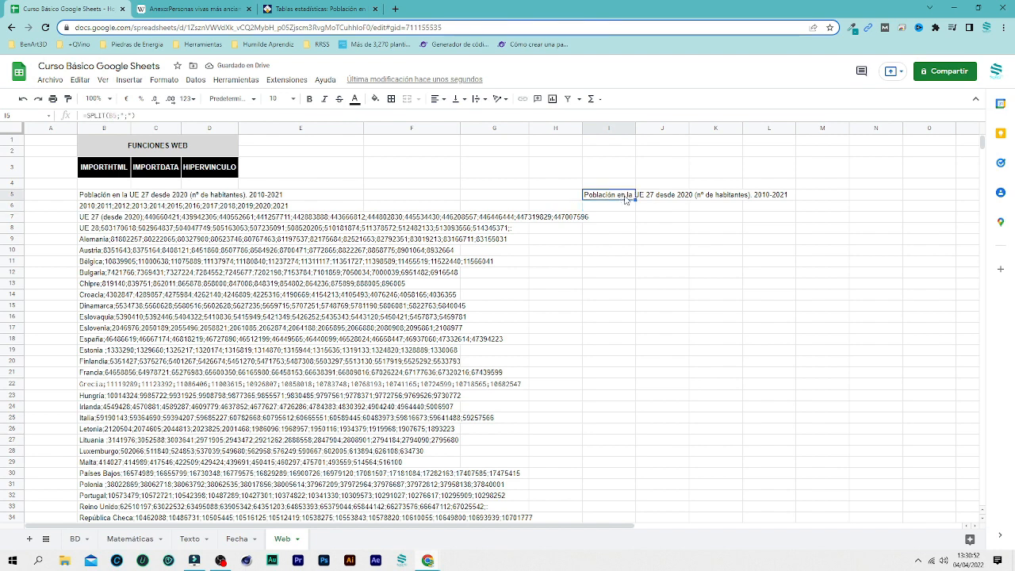
{"action": "left_click_drag", "start_coordinate": [636, 200], "coordinate": [614, 487]}
{"action": "scroll", "coordinate": [624, 357], "scroll_direction": "down", "scroll_amount": 1}
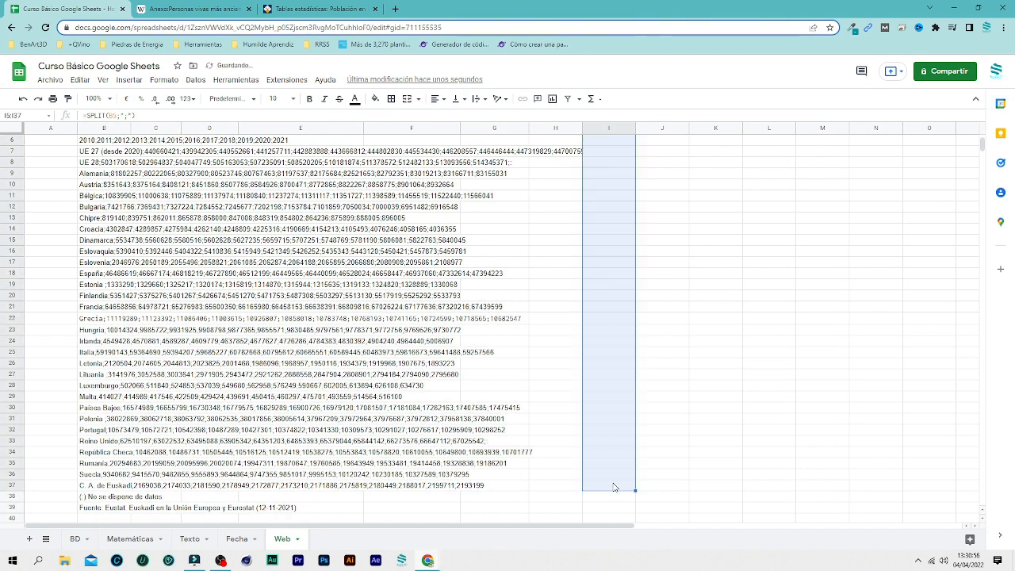
{"action": "scroll", "coordinate": [731, 365], "scroll_direction": "up", "scroll_amount": 2}
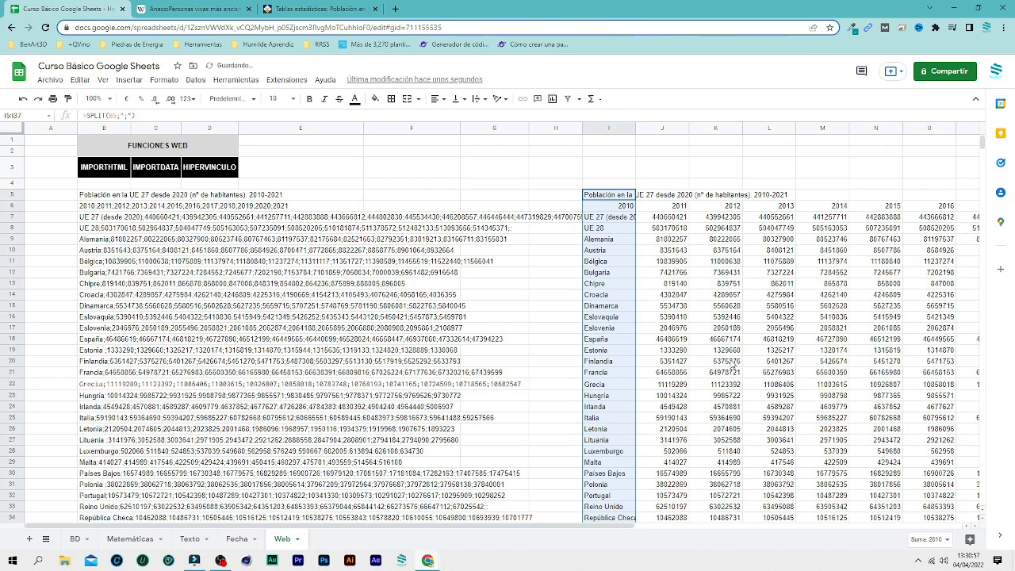
Examine the split year and country columns against the original semicolon-separated rows.
{"action": "left_click", "coordinate": [681, 207]}
{"action": "left_click", "coordinate": [682, 240]}
{"action": "left_click", "coordinate": [804, 250]}
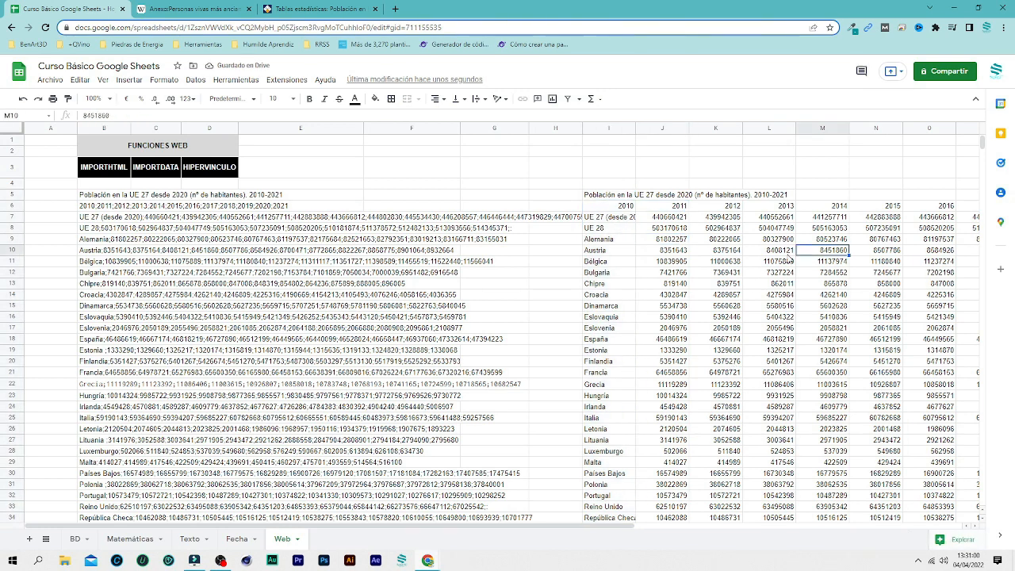
{"action": "left_click", "coordinate": [803, 283]}
{"action": "left_click", "coordinate": [664, 323]}
{"action": "left_click", "coordinate": [591, 286]}
{"action": "left_click", "coordinate": [392, 232]}
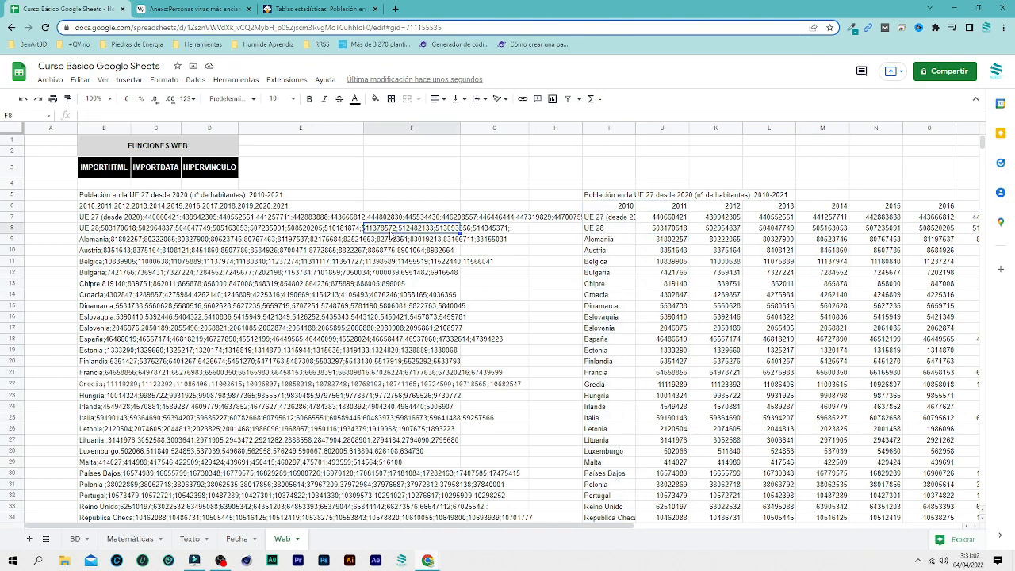
{"action": "left_click", "coordinate": [413, 287]}
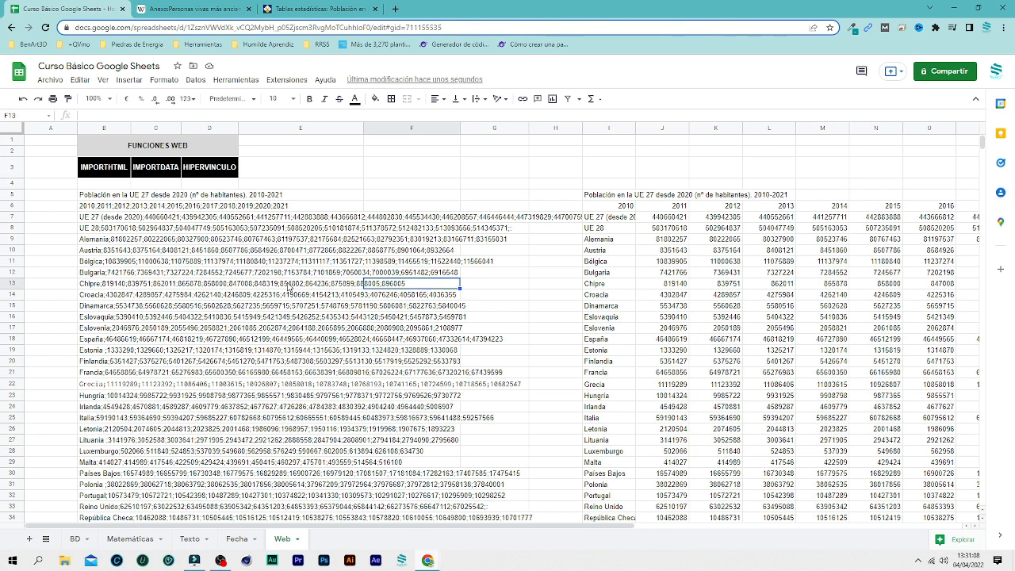
Clear the SPLIT formulas from I5 and the range I6:L37.
{"action": "left_click", "coordinate": [591, 198]}
{"action": "key", "text": "Delete"}
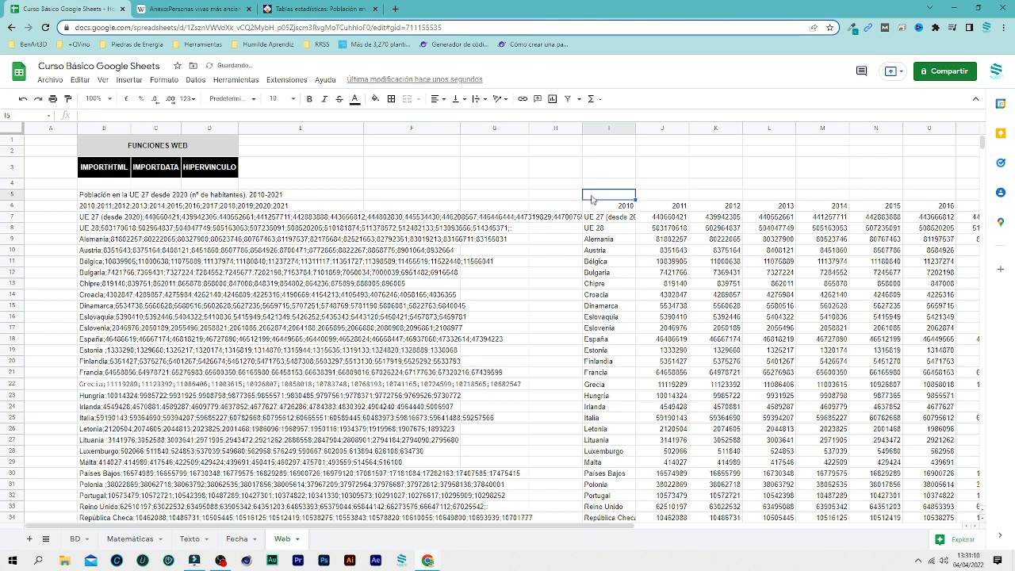
{"action": "left_click_drag", "start_coordinate": [591, 208], "coordinate": [767, 472]}
{"action": "key", "text": "Delete"}
{"action": "scroll", "coordinate": [823, 455], "scroll_direction": "up", "scroll_amount": 3}
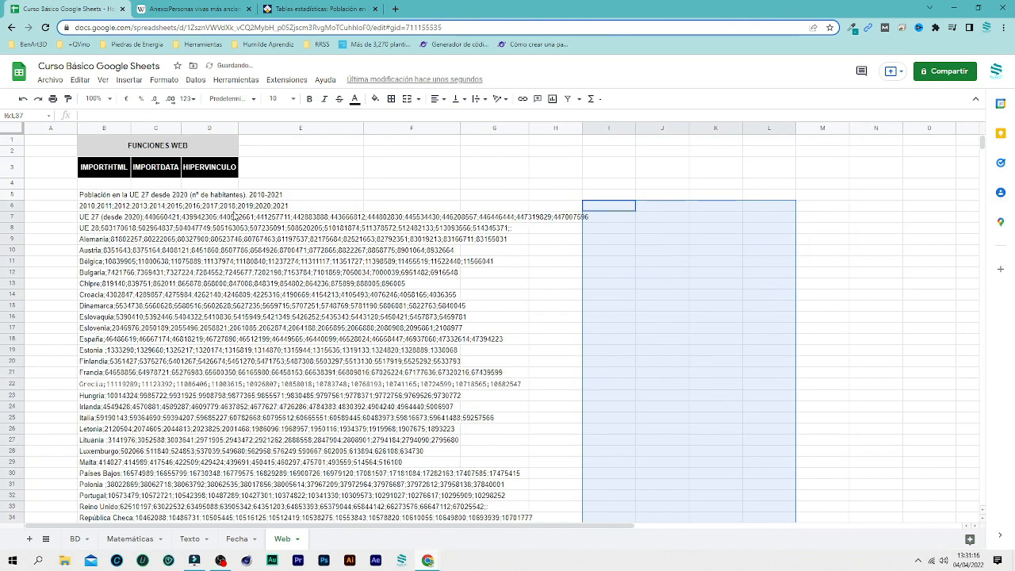
Delete the IMPORTDATA formula in B5 to empty the area below the headings.
{"action": "left_click", "coordinate": [101, 198]}
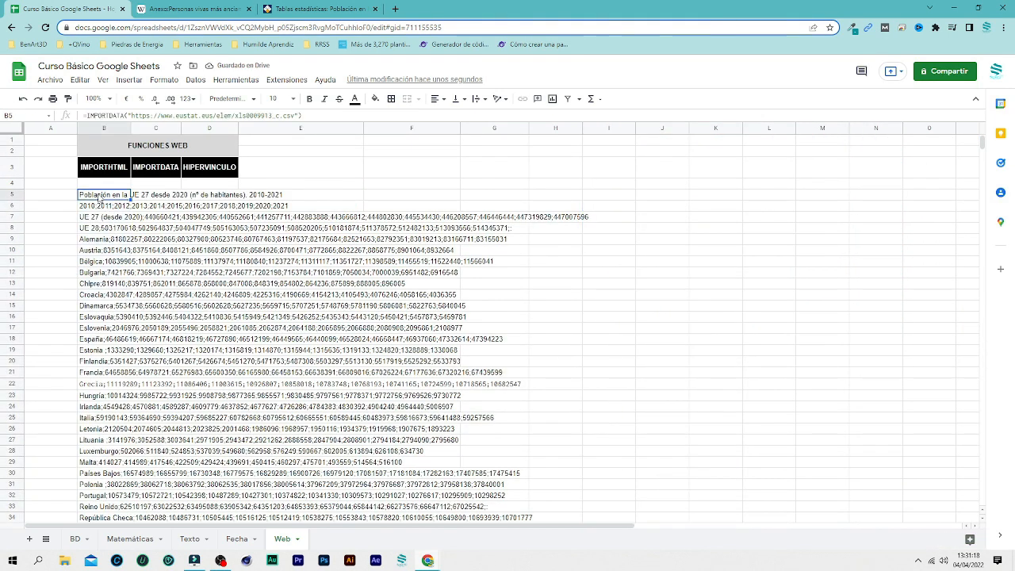
{"action": "key", "text": "Delete"}
{"action": "left_click", "coordinate": [195, 218]}
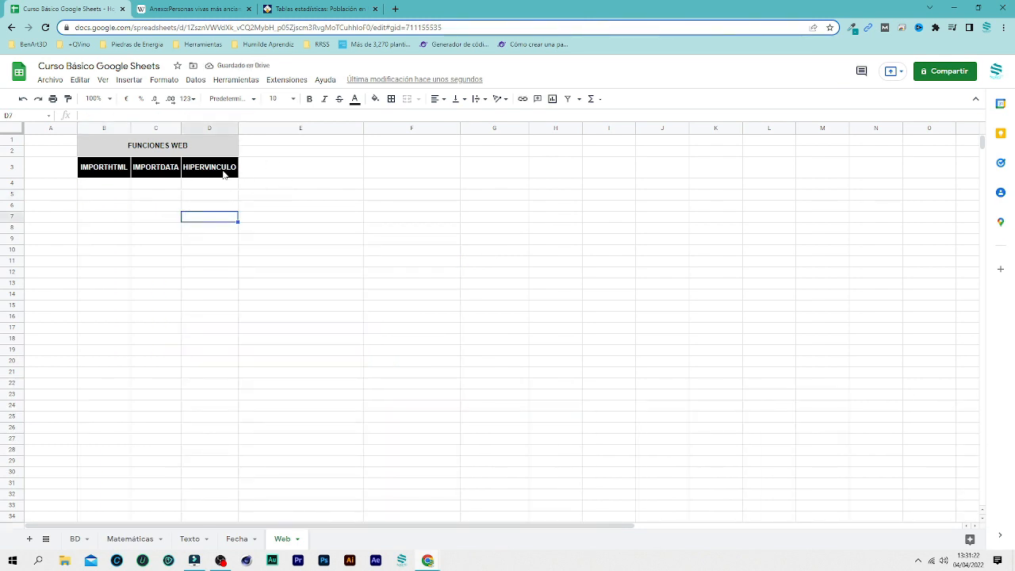
{"action": "left_click", "coordinate": [115, 200]}
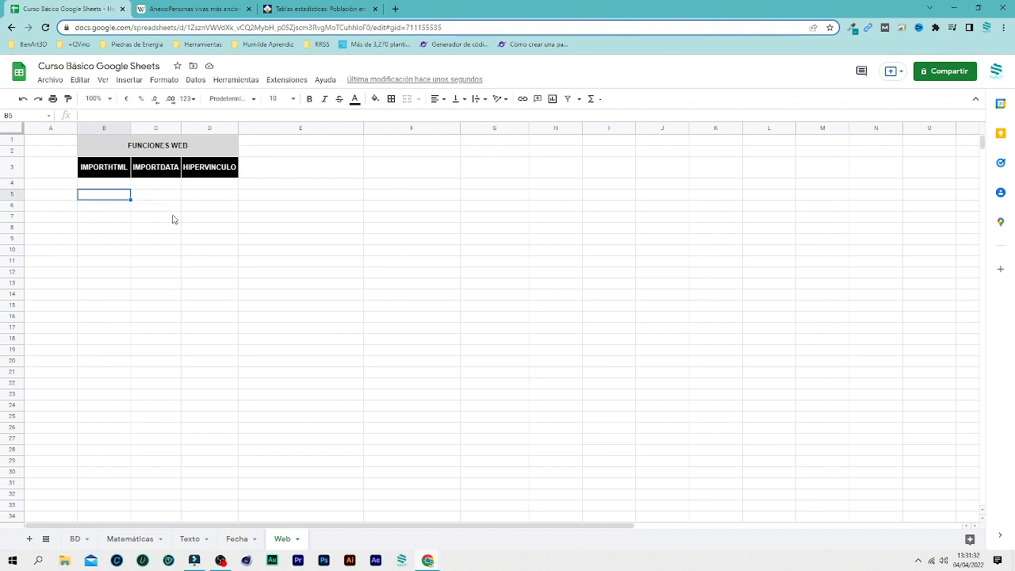
{"action": "type", "text": "="}
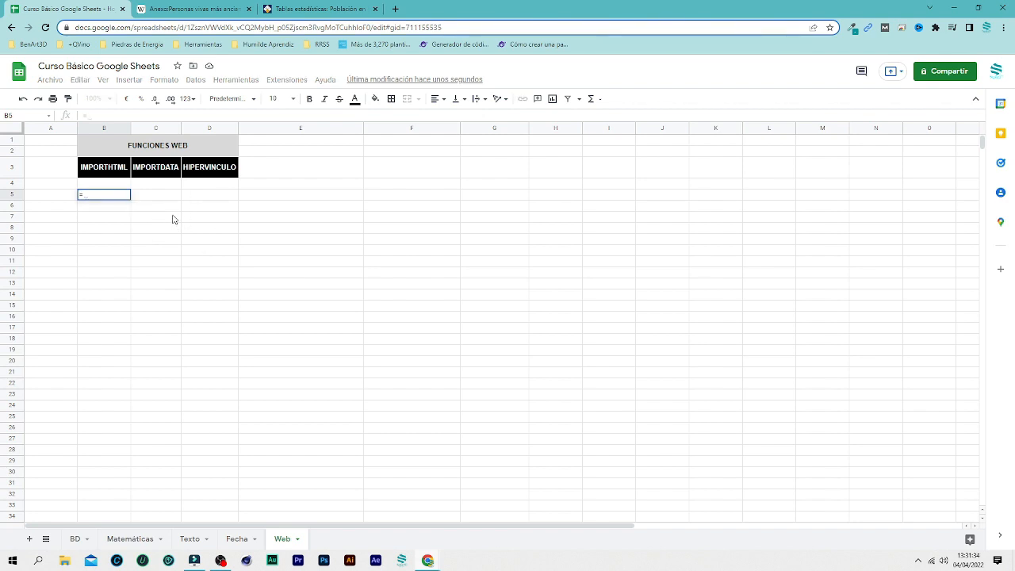
{"action": "type", "text": "hi"}
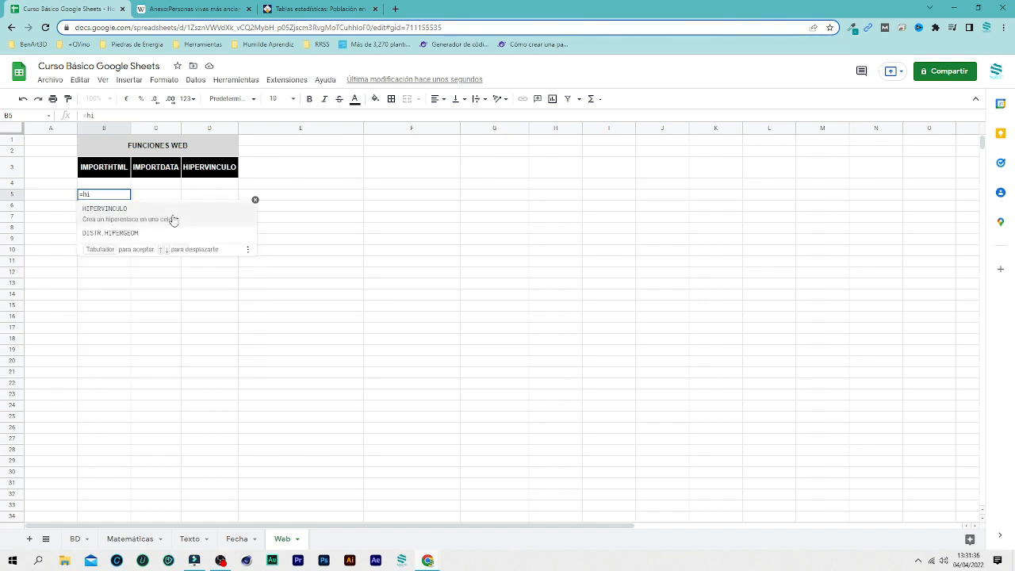
{"action": "left_click", "coordinate": [175, 219]}
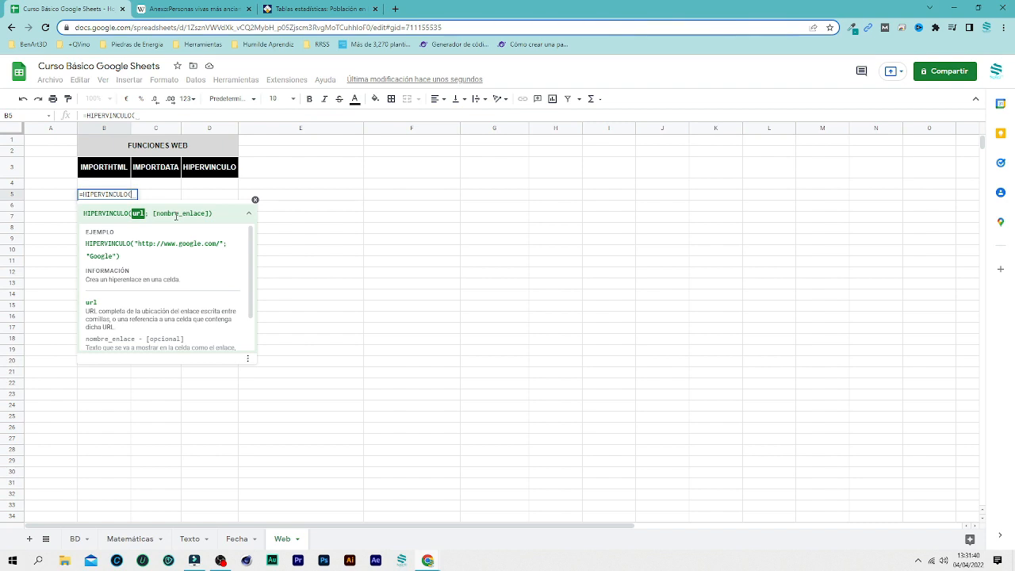
{"action": "type", "text": "\"\""}
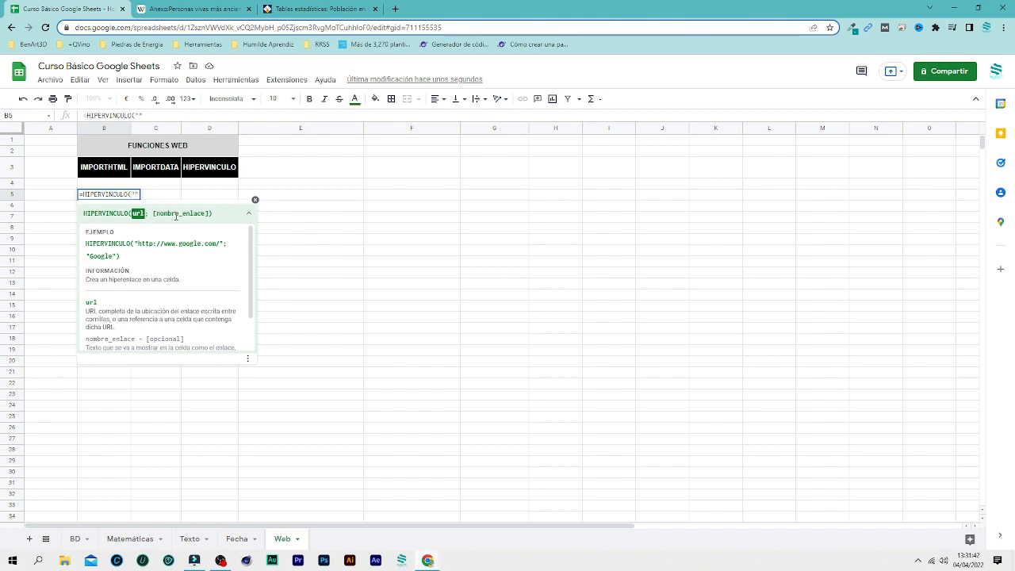
{"action": "type", "text": "www.benart3d"}
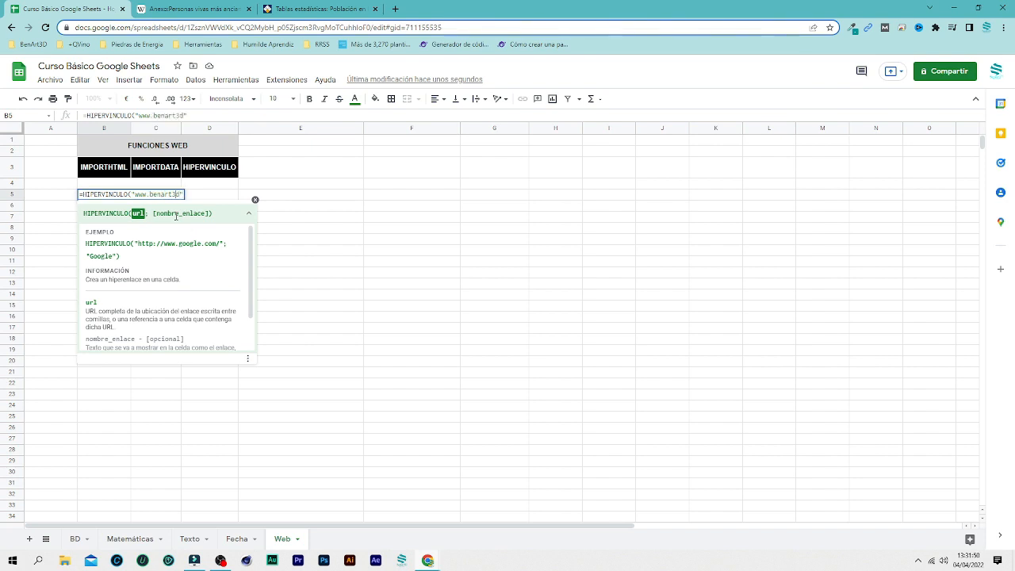
{"action": "type", "text": ".es"}
{"action": "type", "text": ")"}
{"action": "key", "text": "Return"}
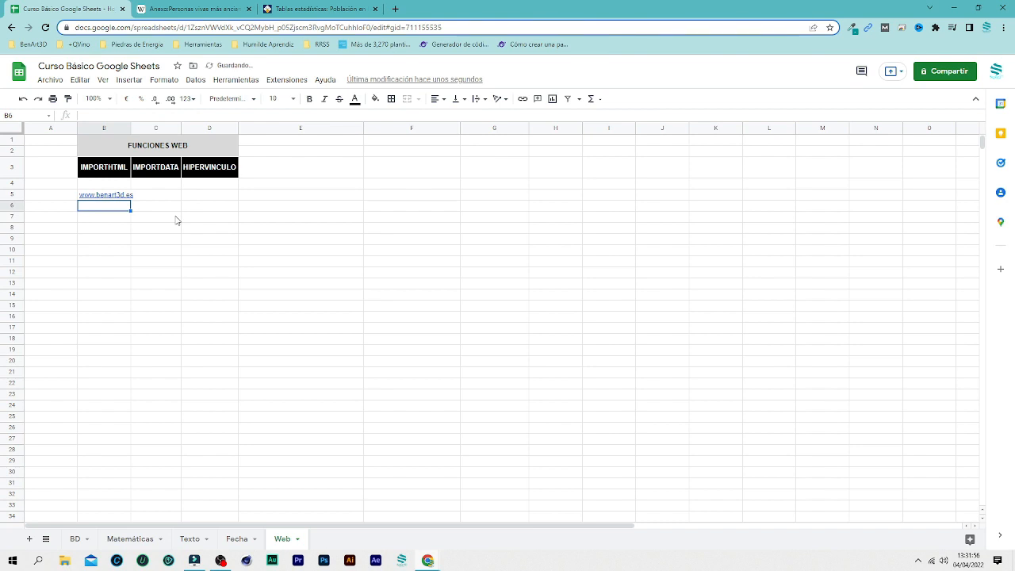
Open the BenArt3D website from B5's link and return to the spreadsheet.
{"action": "left_click", "coordinate": [115, 241]}
{"action": "mouse_move", "coordinate": [106, 197]}
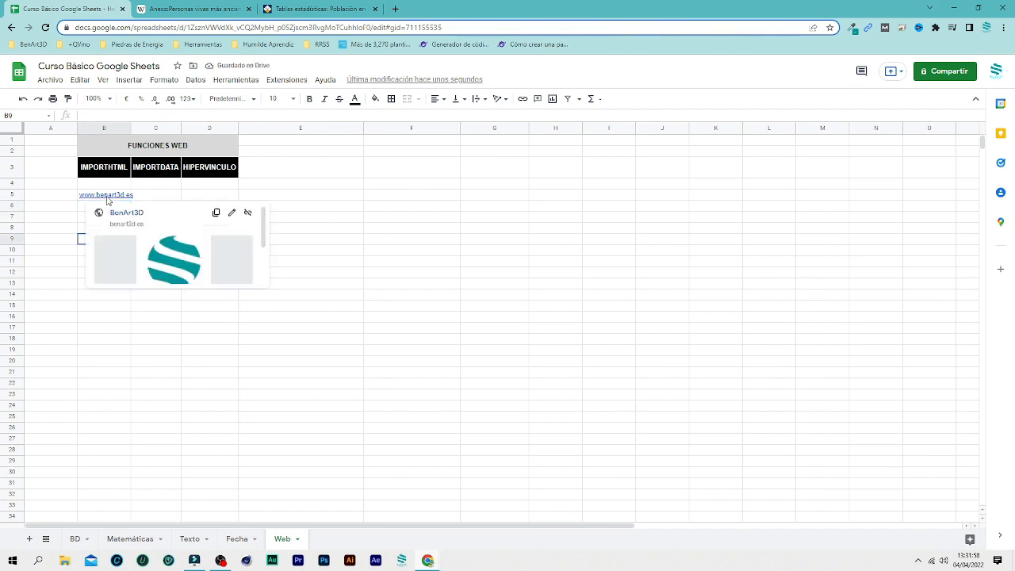
{"action": "left_click", "coordinate": [120, 215]}
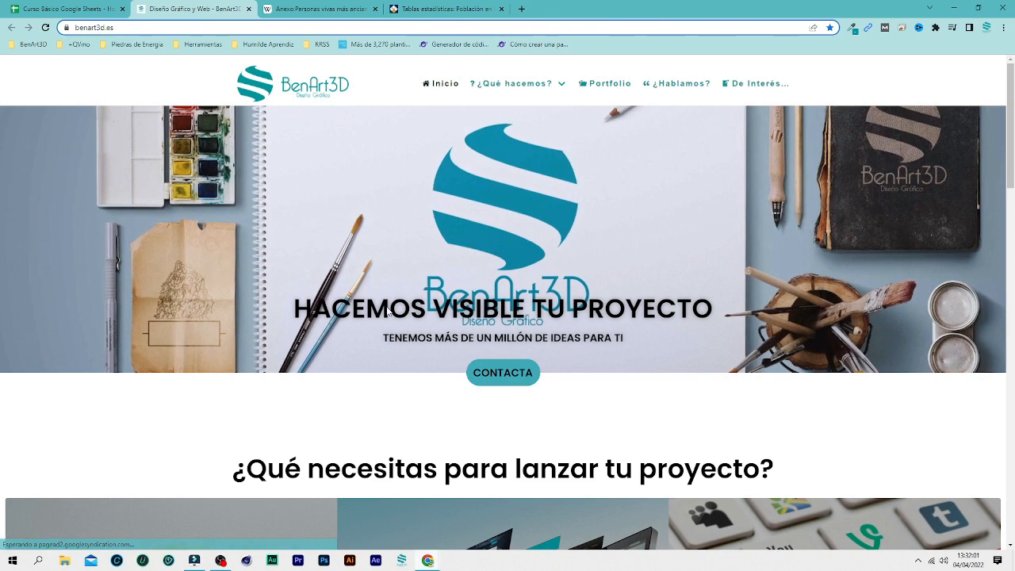
{"action": "left_click", "coordinate": [72, 9]}
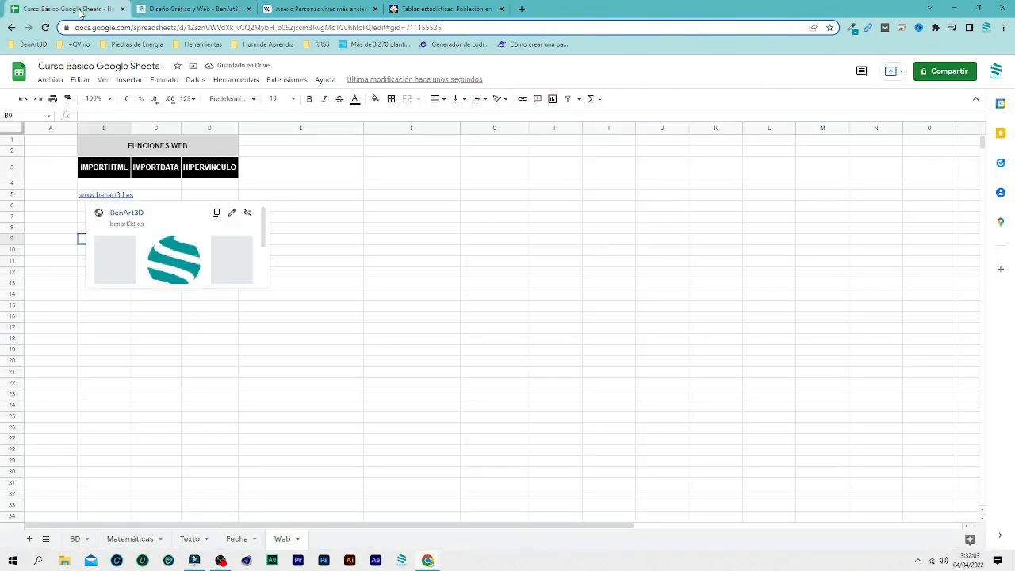
Add "Visita mi web" as the nombre_enlace argument in B5's HIPERVINCULO formula and commit it.
{"action": "left_click", "coordinate": [111, 195]}
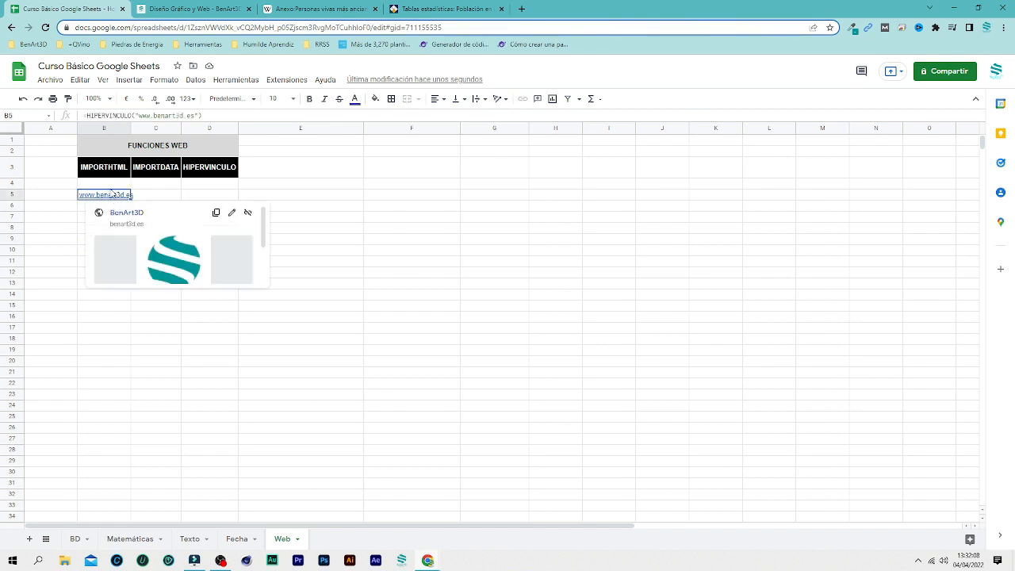
{"action": "left_click", "coordinate": [198, 116]}
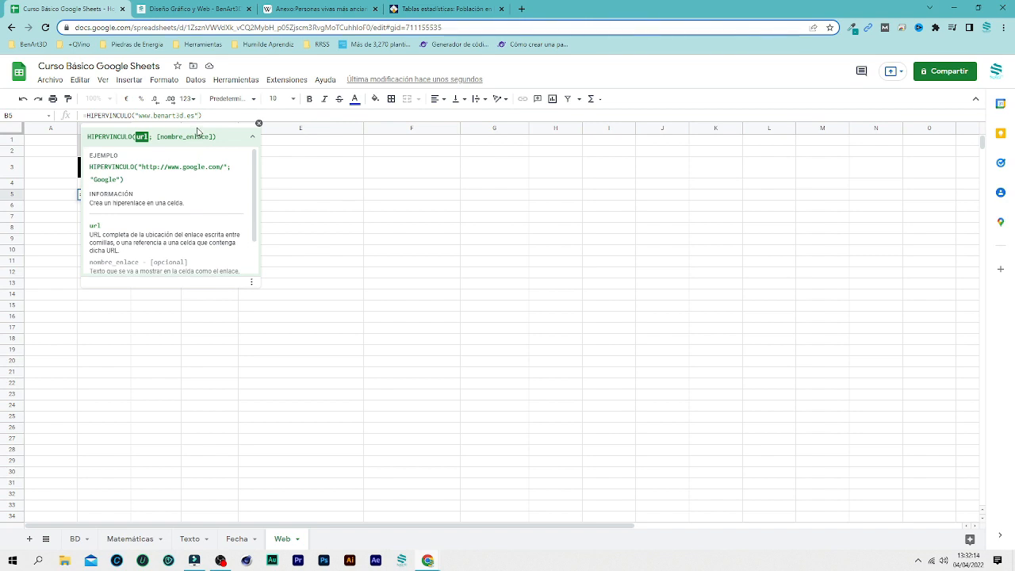
{"action": "type", "text": "; "}
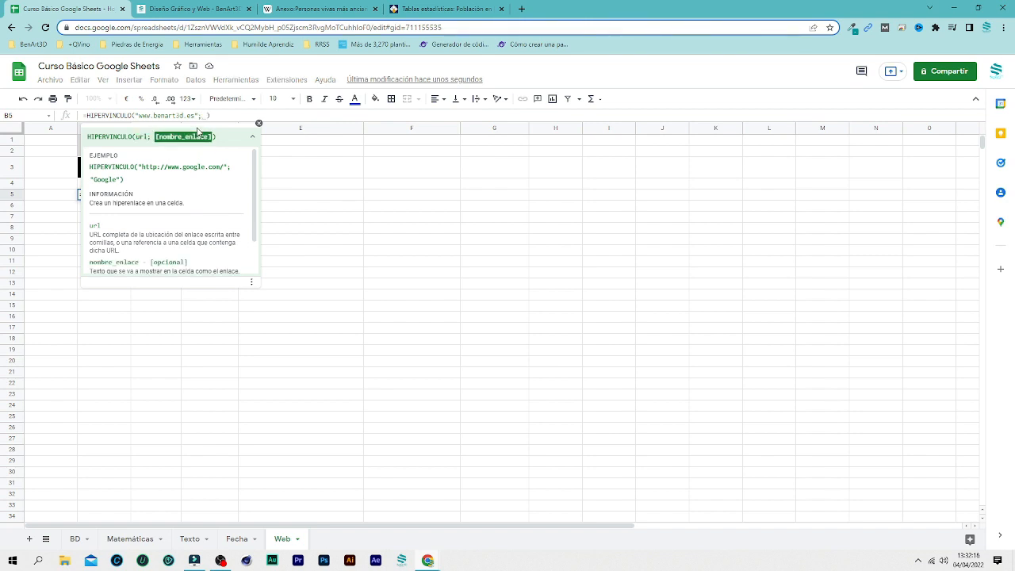
{"action": "type", "text": "\"\""}
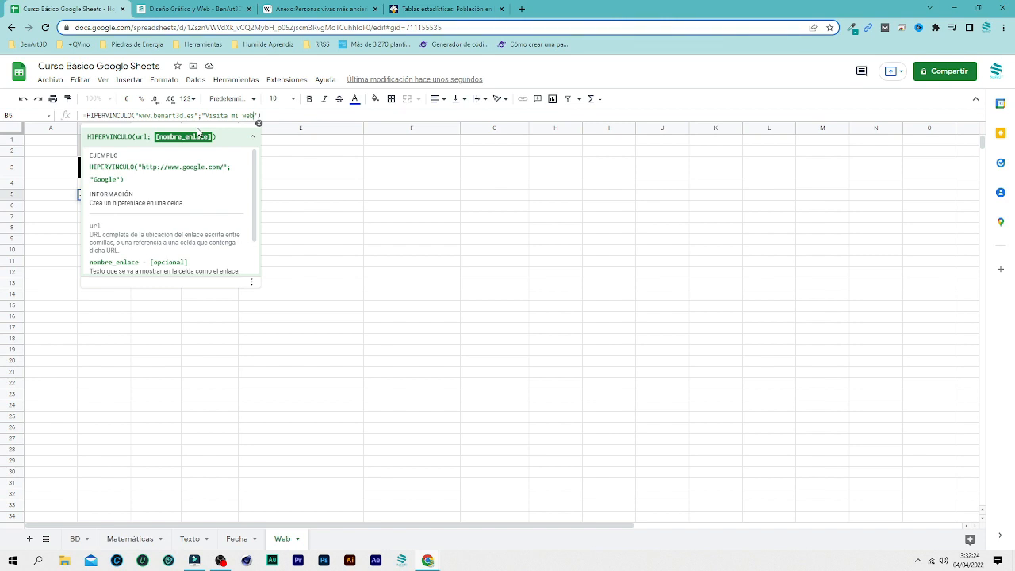
{"action": "key", "text": "Return"}
{"action": "left_click", "coordinate": [118, 288]}
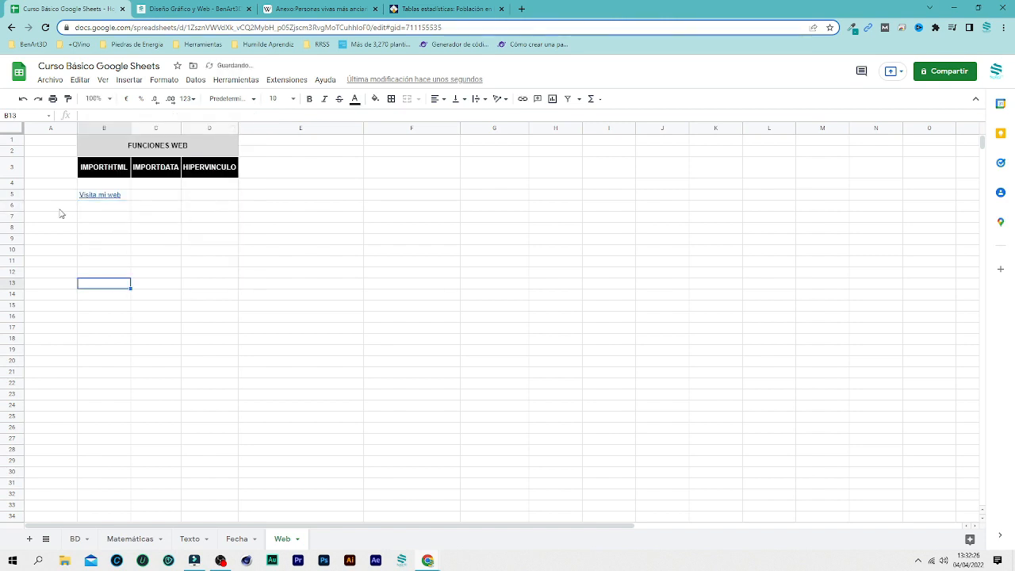
Open the website from the "Visita mi web" link in B5 and look through its home page.
{"action": "left_click", "coordinate": [104, 199]}
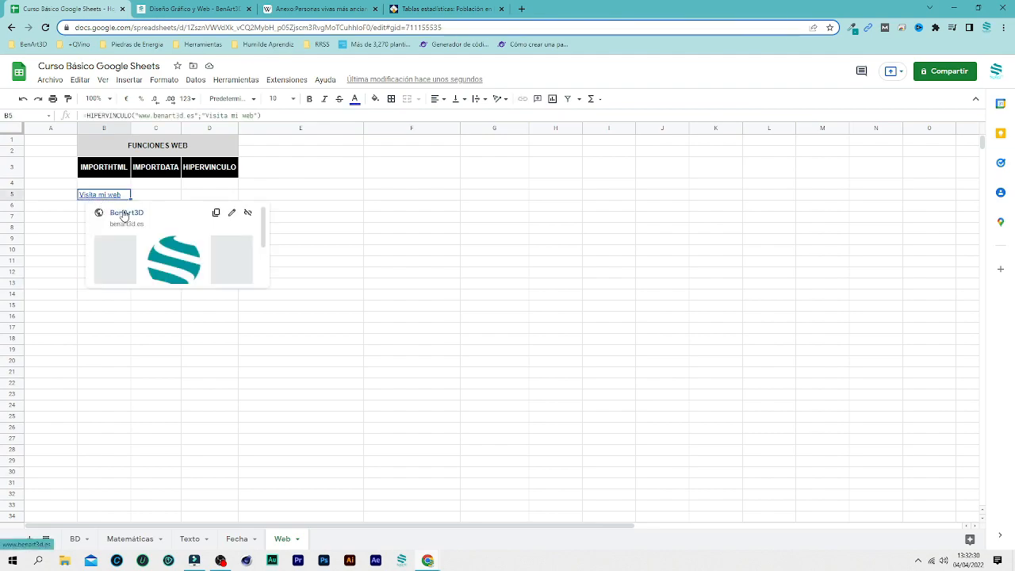
{"action": "left_click", "coordinate": [125, 211]}
{"action": "scroll", "coordinate": [368, 278], "scroll_direction": "down", "scroll_amount": 8}
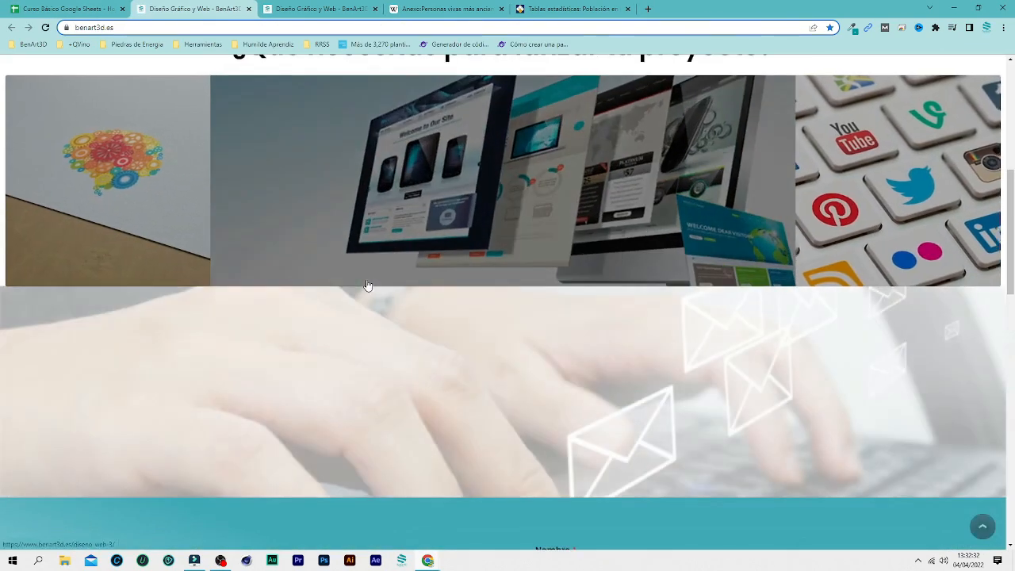
Close the two BenArt3D website pages, return to the spreadsheet and clear the hyperlink formula from cell B5.
{"action": "scroll", "coordinate": [368, 286], "scroll_direction": "up", "scroll_amount": 8}
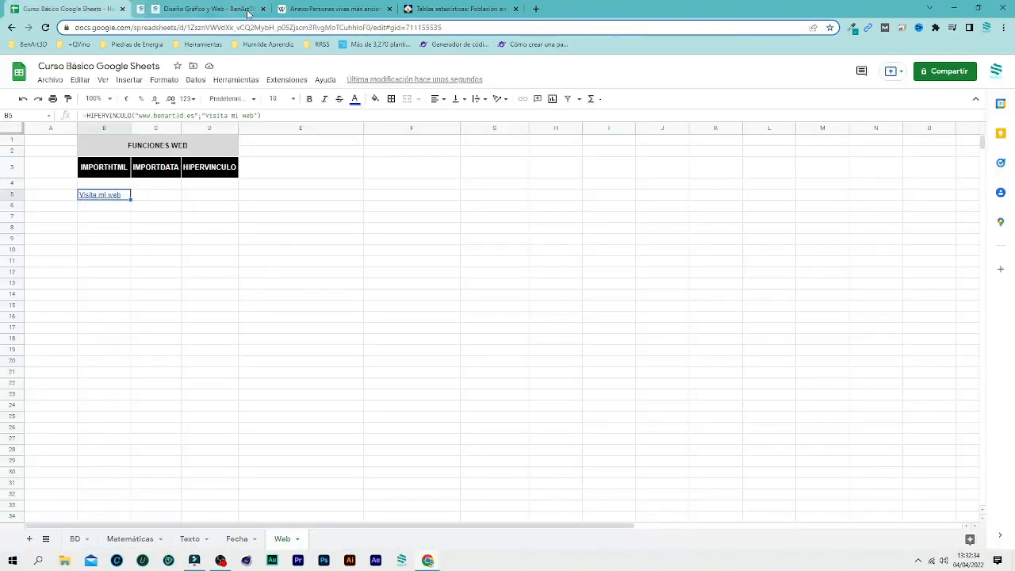
{"action": "left_click", "coordinate": [249, 9]}
{"action": "left_click", "coordinate": [227, 11]}
{"action": "left_click", "coordinate": [248, 8]}
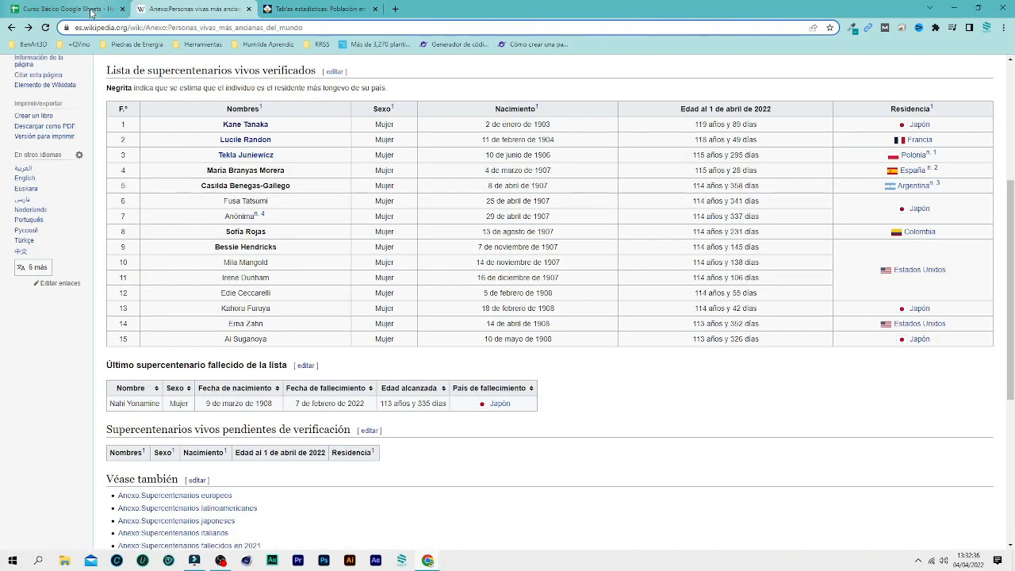
{"action": "left_click", "coordinate": [93, 12]}
{"action": "key", "text": "Delete"}
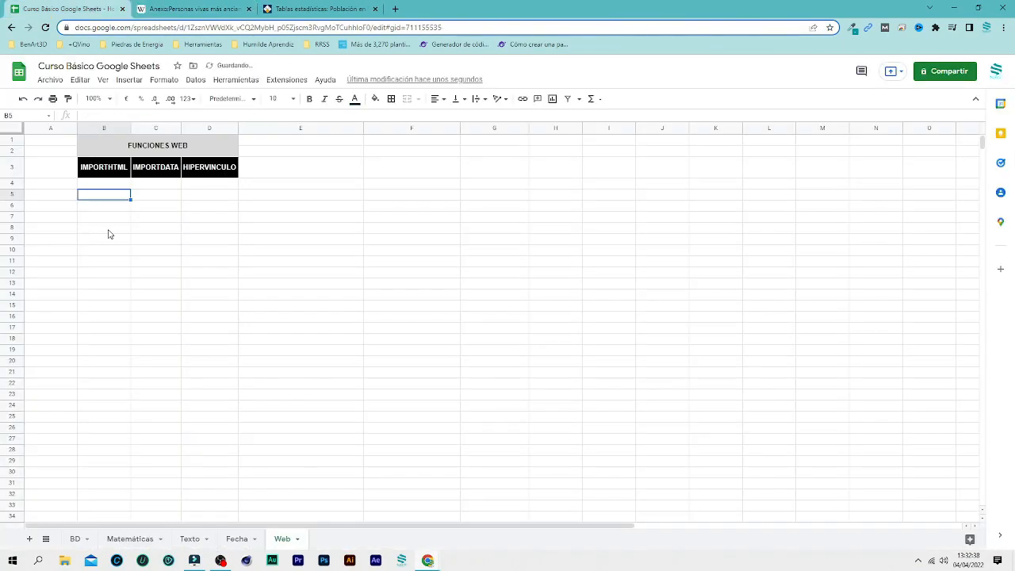
{"action": "left_click", "coordinate": [192, 206]}
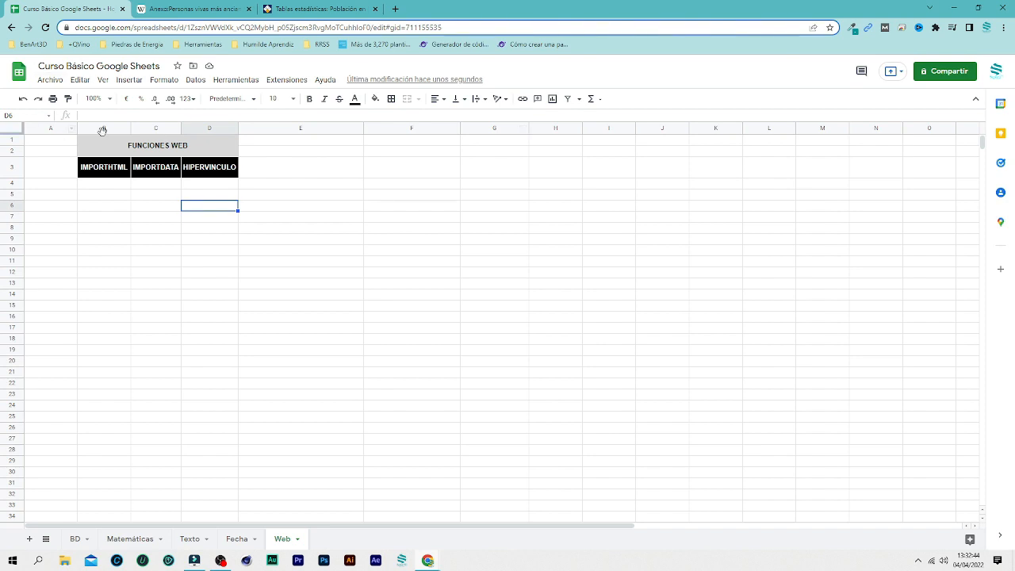
{"action": "left_click", "coordinate": [592, 98]}
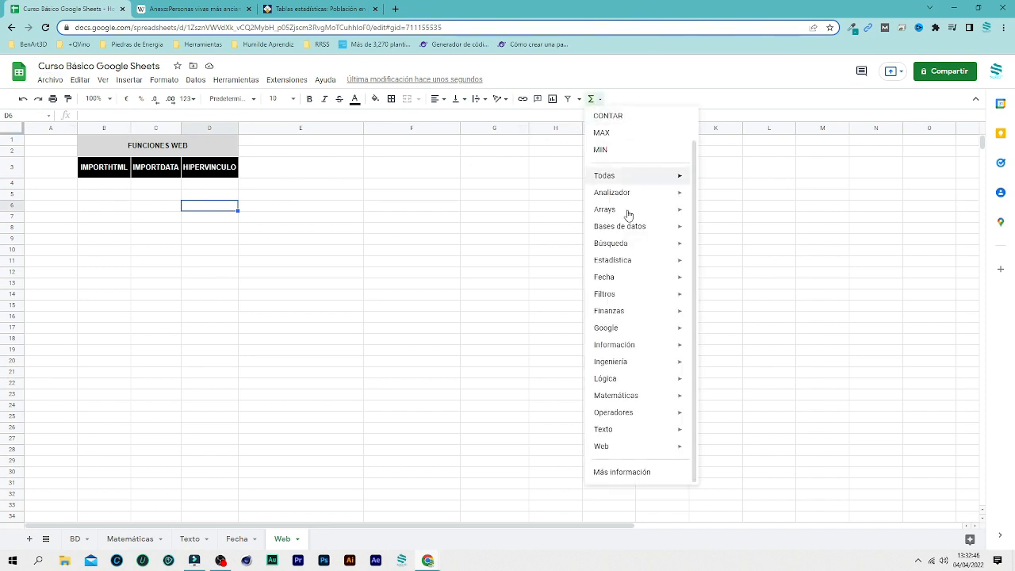
{"action": "mouse_move", "coordinate": [637, 448]}
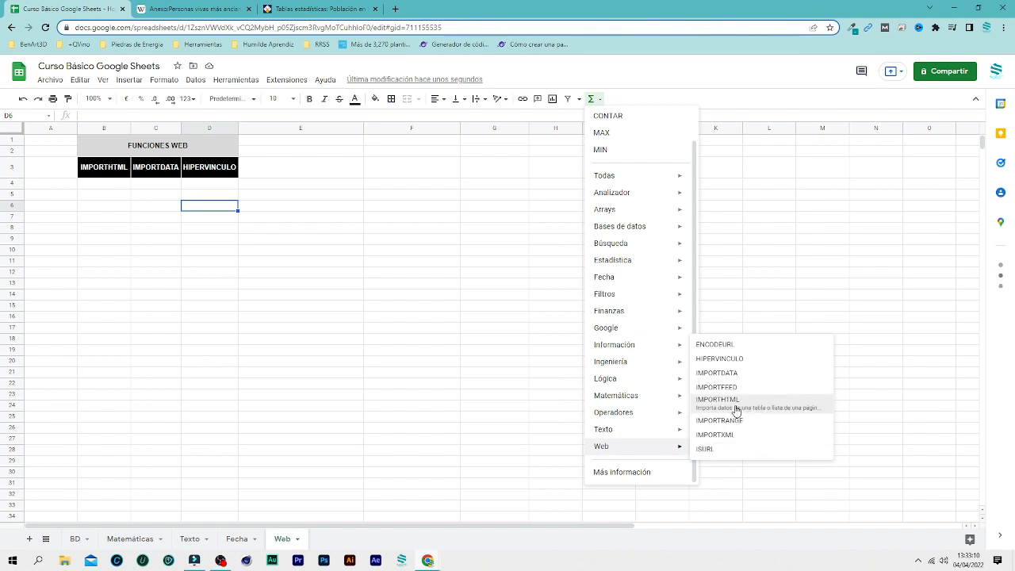
{"action": "left_click", "coordinate": [727, 450]}
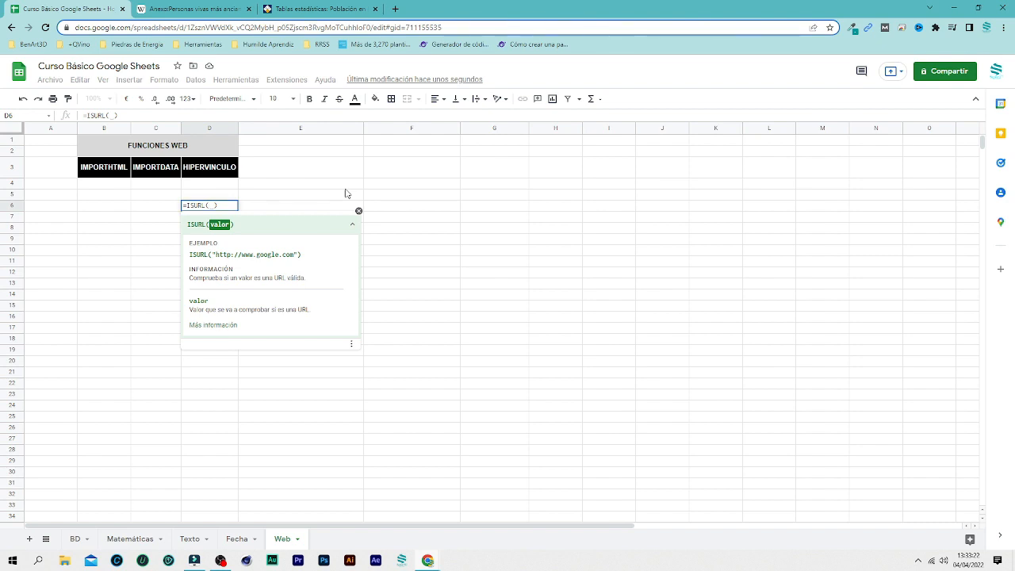
{"action": "type", "text": "\""}
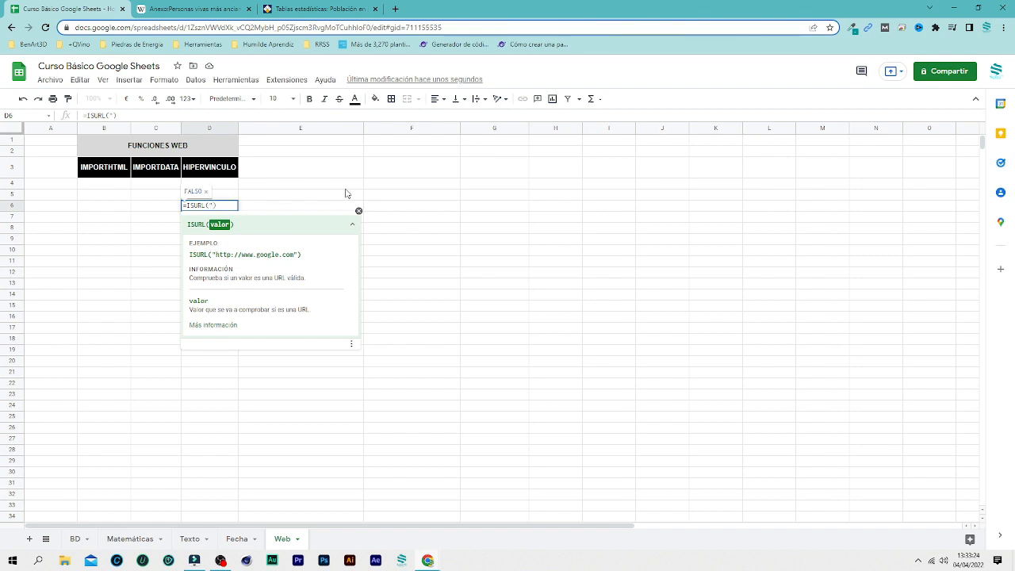
{"action": "type", "text": "www.google.es\""}
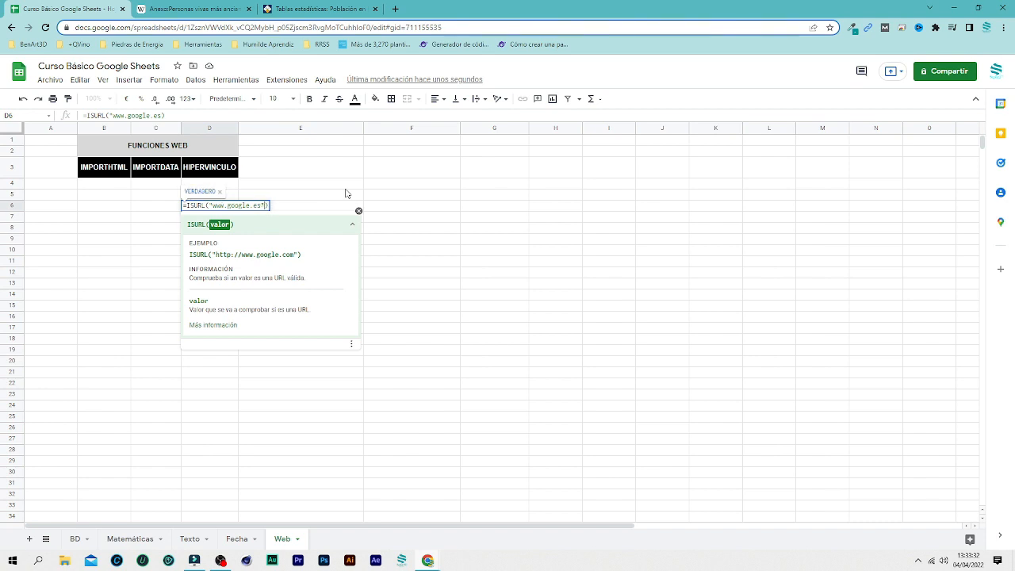
{"action": "key", "text": "Return"}
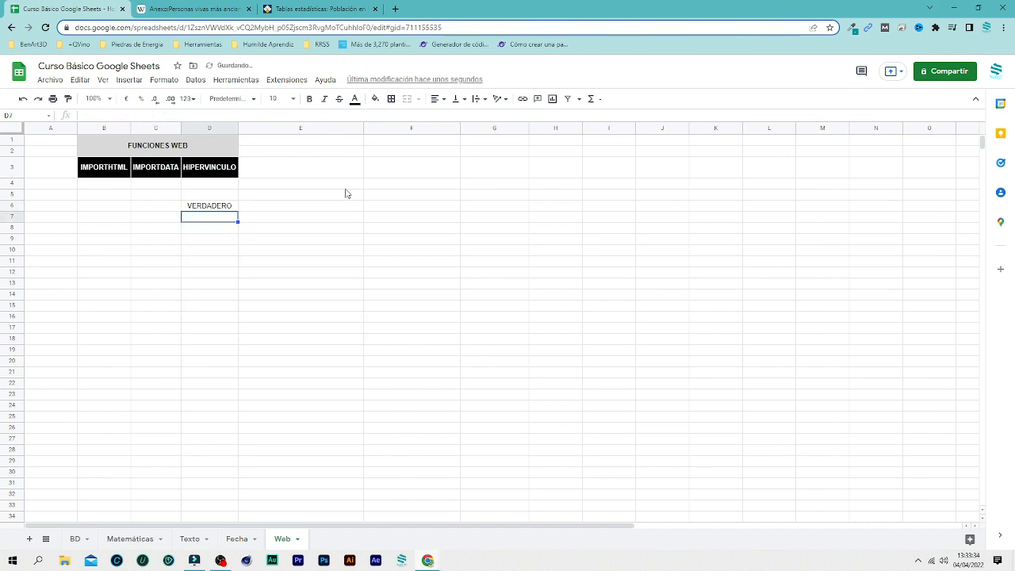
{"action": "left_click", "coordinate": [213, 206]}
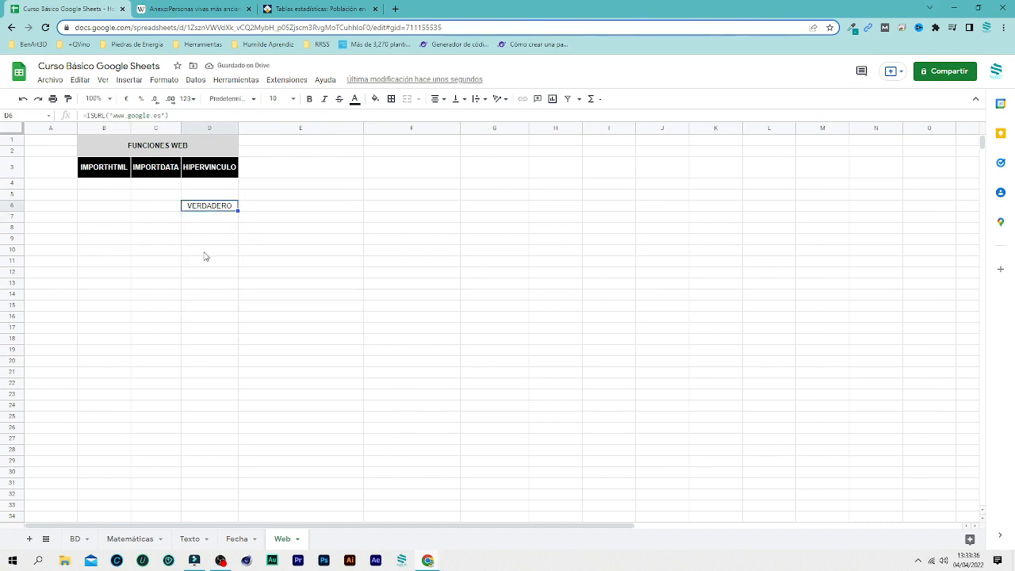
{"action": "left_click", "coordinate": [162, 115]}
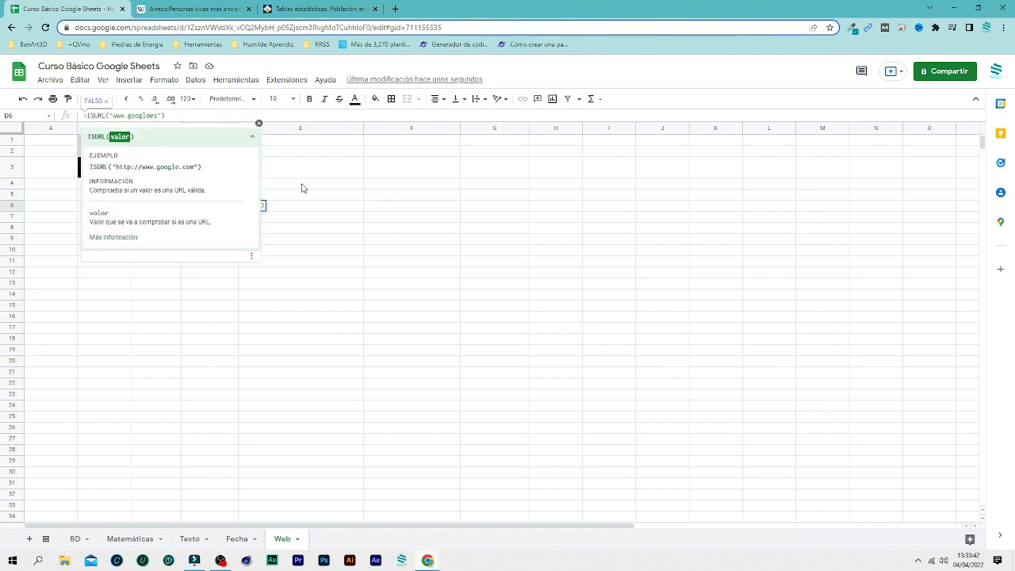
{"action": "key", "text": "Return"}
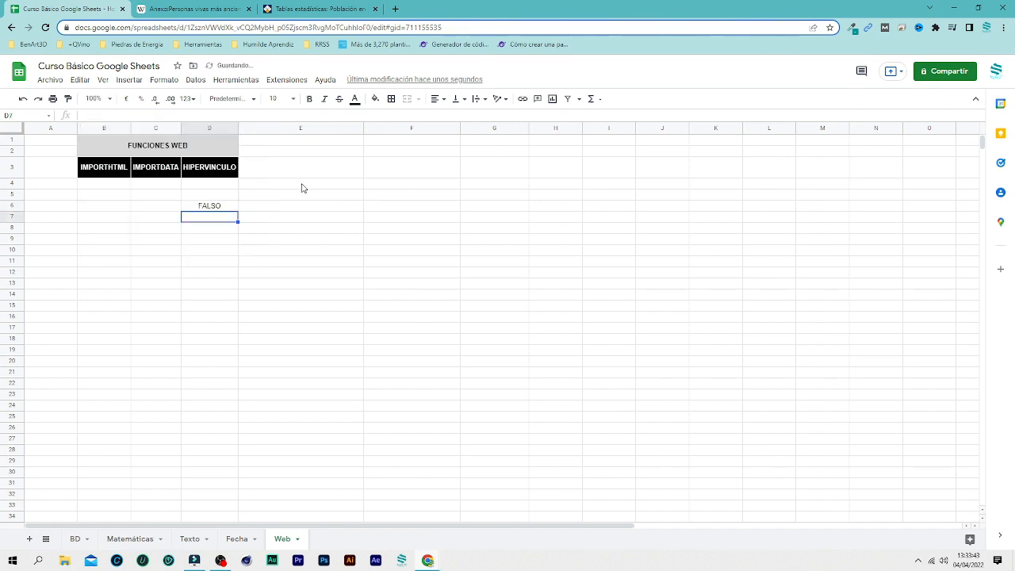
Add a dot to the address in D6's ISURL formula, commit it and clear the cell.
{"action": "left_click", "coordinate": [227, 210]}
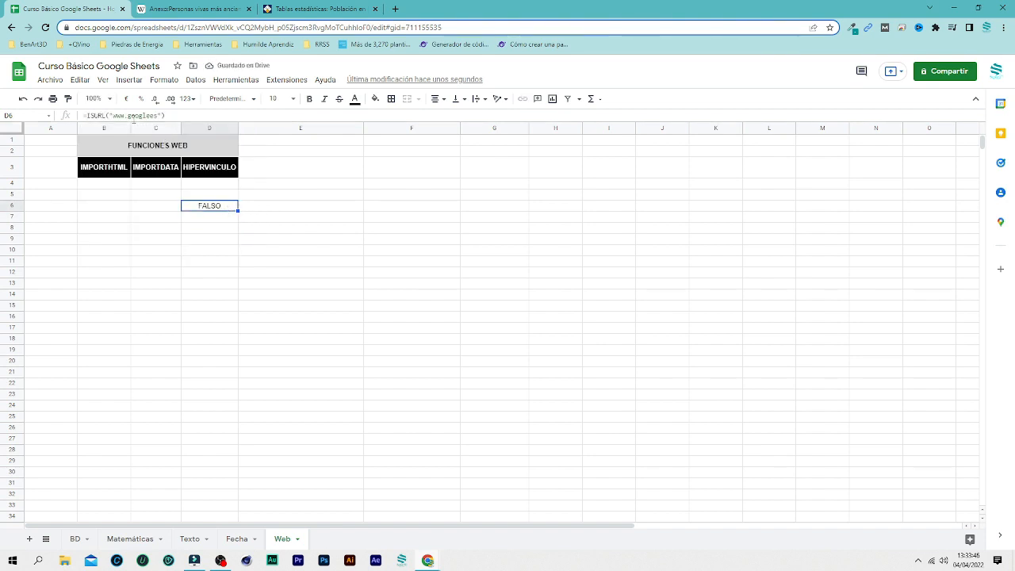
{"action": "left_click", "coordinate": [159, 116]}
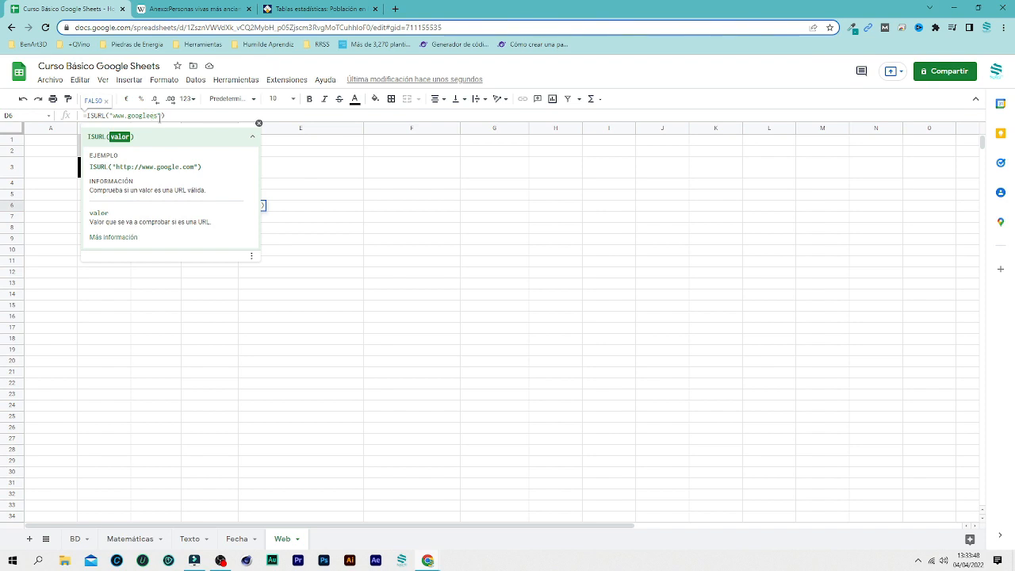
{"action": "type", "text": "."}
{"action": "key", "text": "Return"}
{"action": "left_click", "coordinate": [224, 208]}
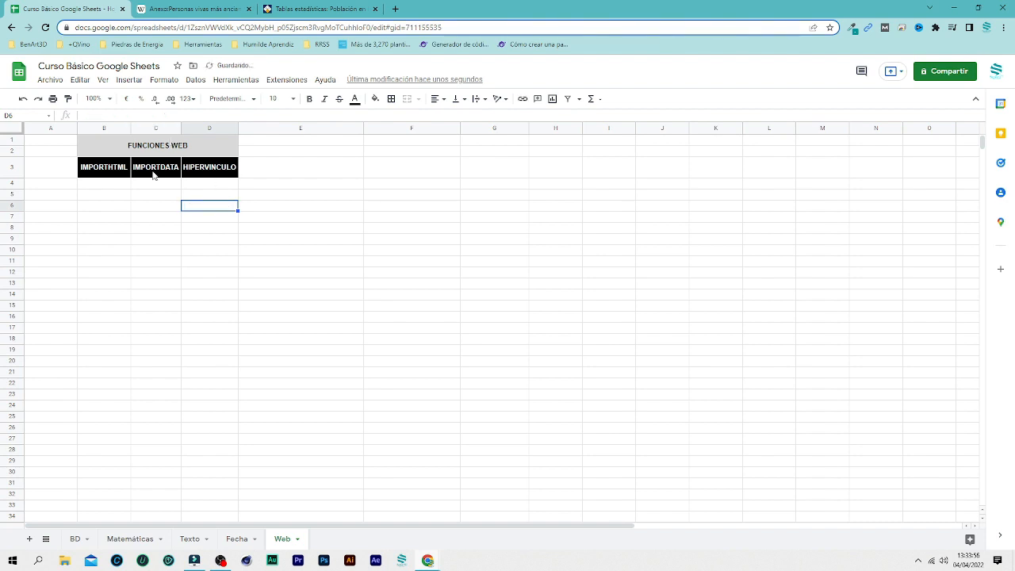
{"action": "left_click", "coordinate": [56, 164]}
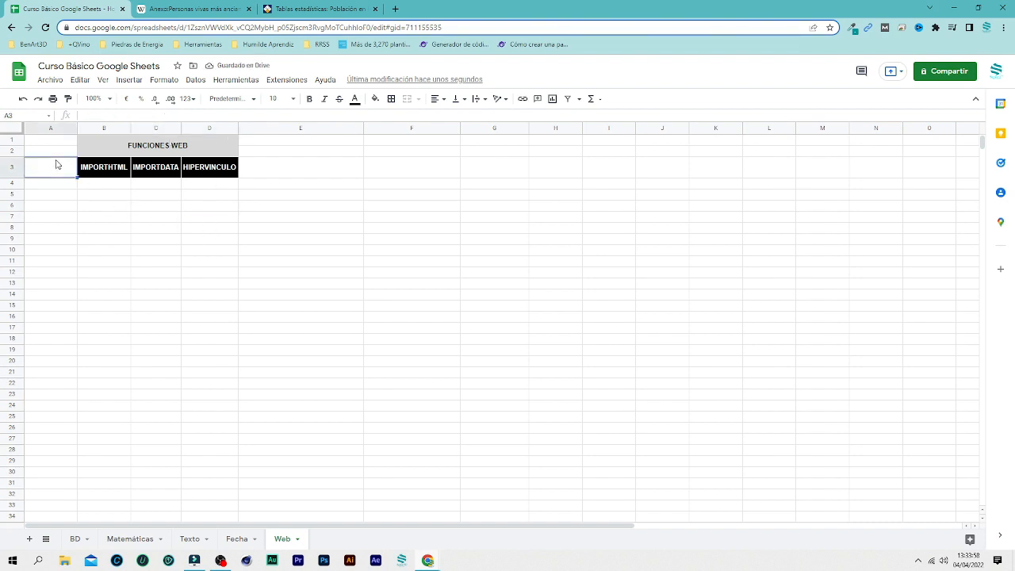
{"action": "left_click", "coordinate": [268, 154]}
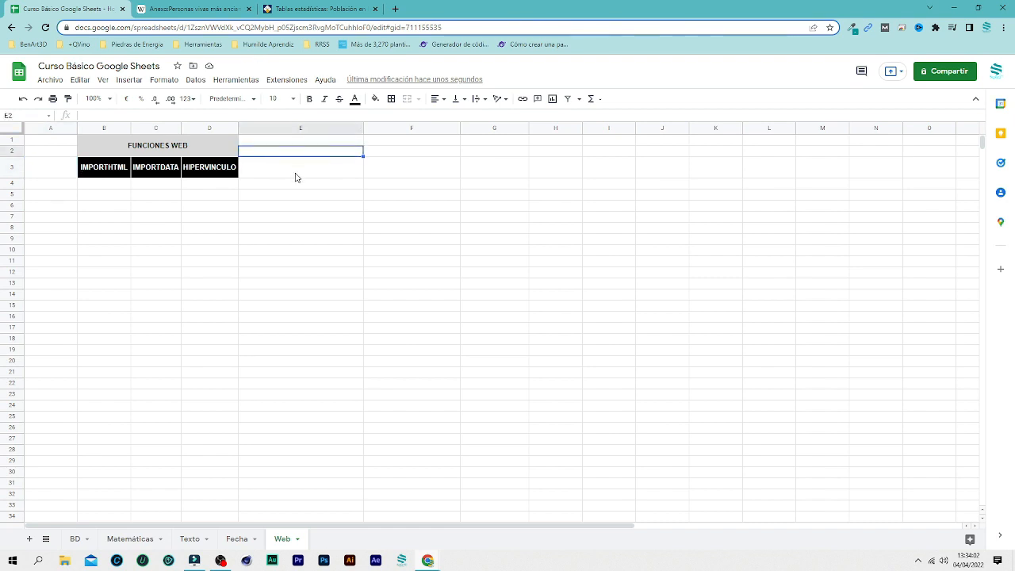
{"action": "left_click", "coordinate": [296, 171]}
{"action": "left_click", "coordinate": [305, 185]}
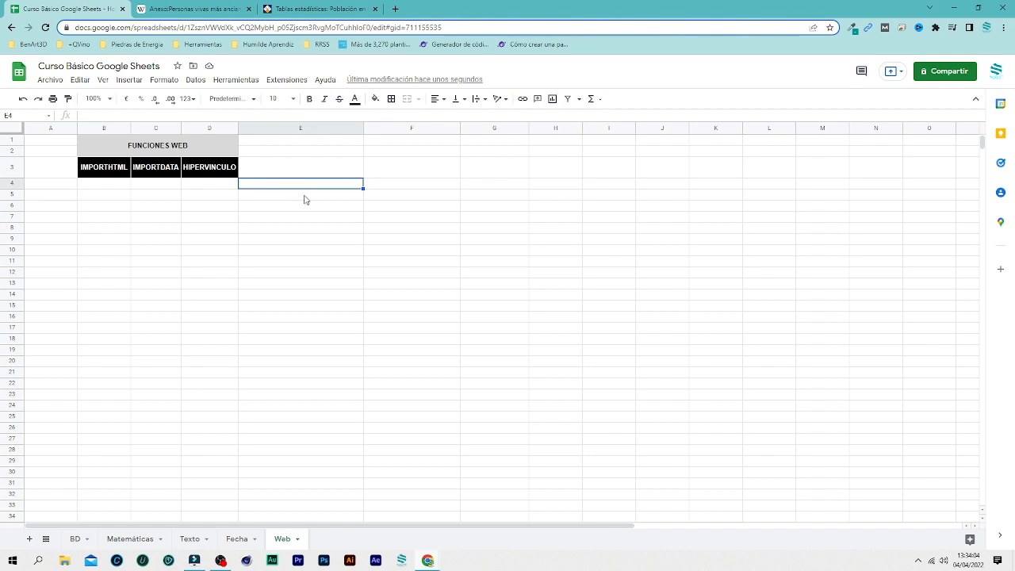
{"action": "left_click", "coordinate": [305, 197]}
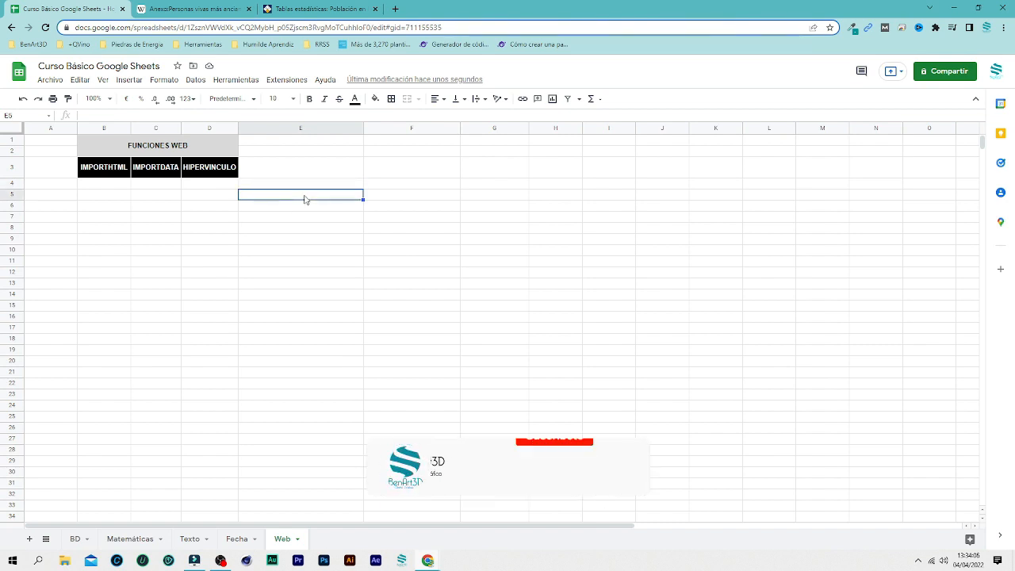
{"action": "left_click", "coordinate": [289, 206]}
{"action": "left_click_drag", "start_coordinate": [294, 195], "coordinate": [297, 220]}
{"action": "left_click", "coordinate": [317, 230]}
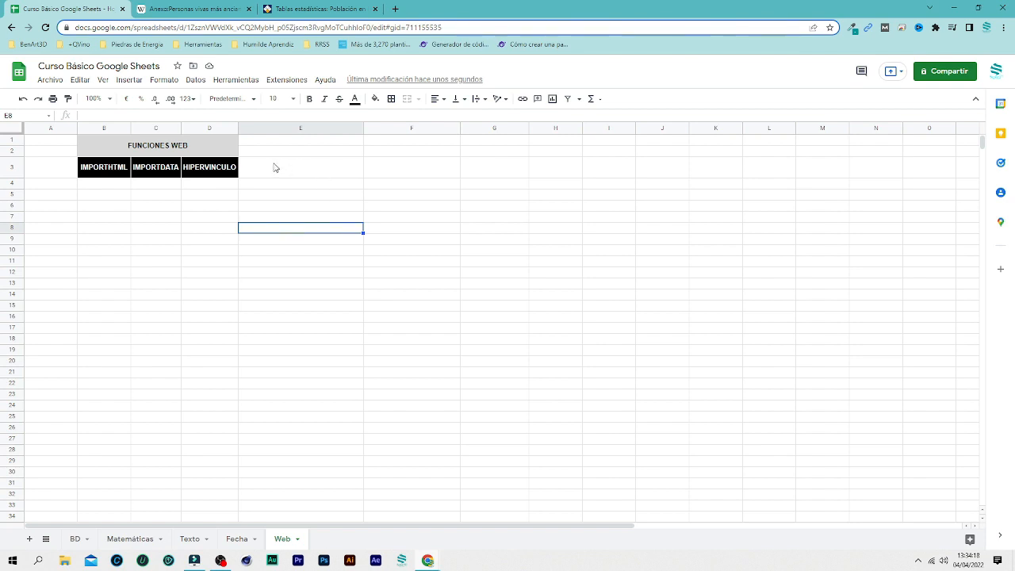
{"action": "left_click", "coordinate": [220, 560]}
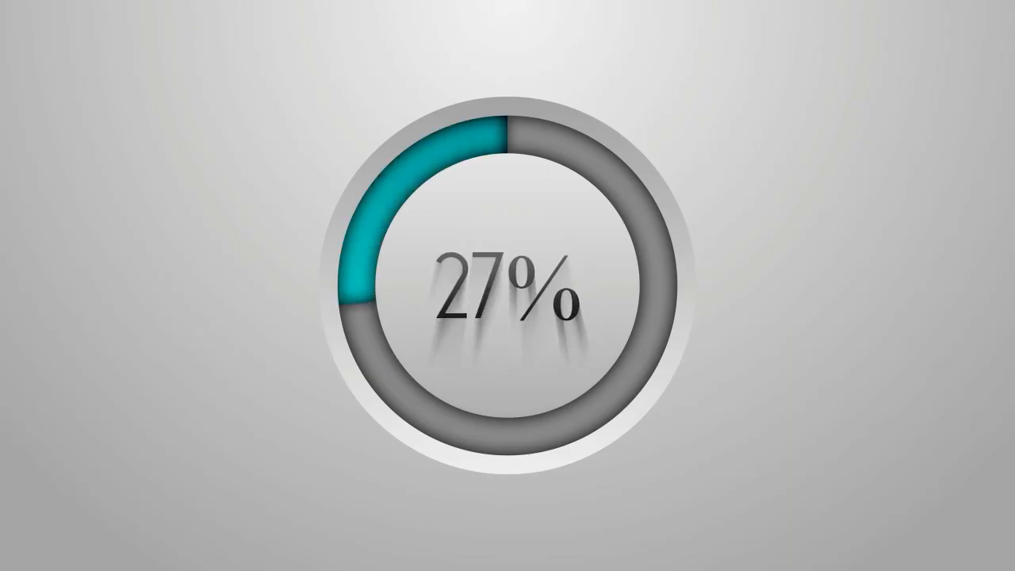